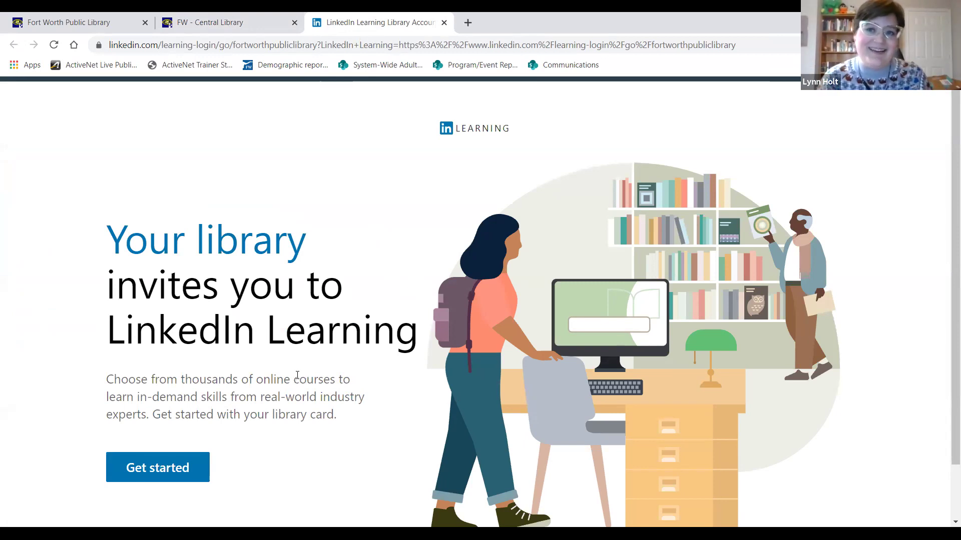
Step: Start the library sign-in for LinkedIn Learning and clear the prefilled entry for the library card number
click(184, 471)
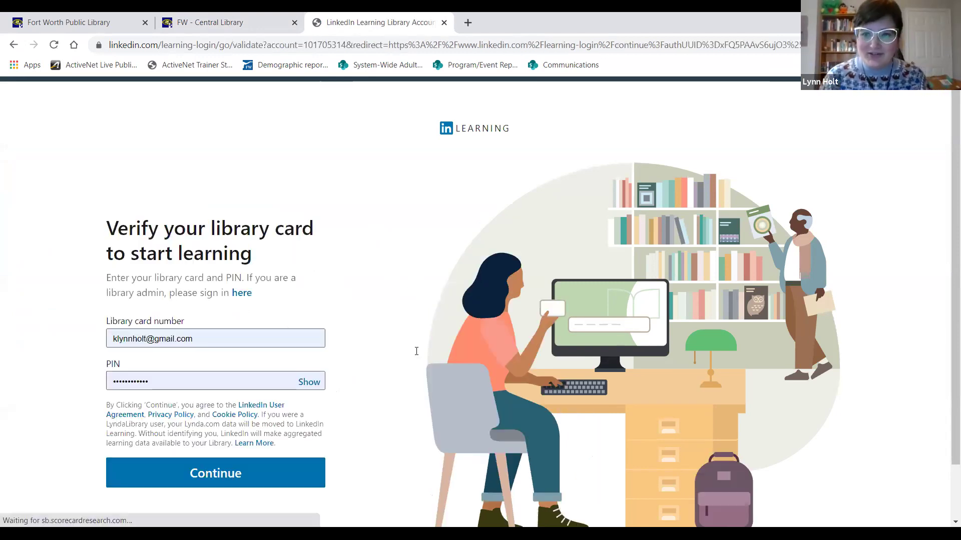
click(263, 340)
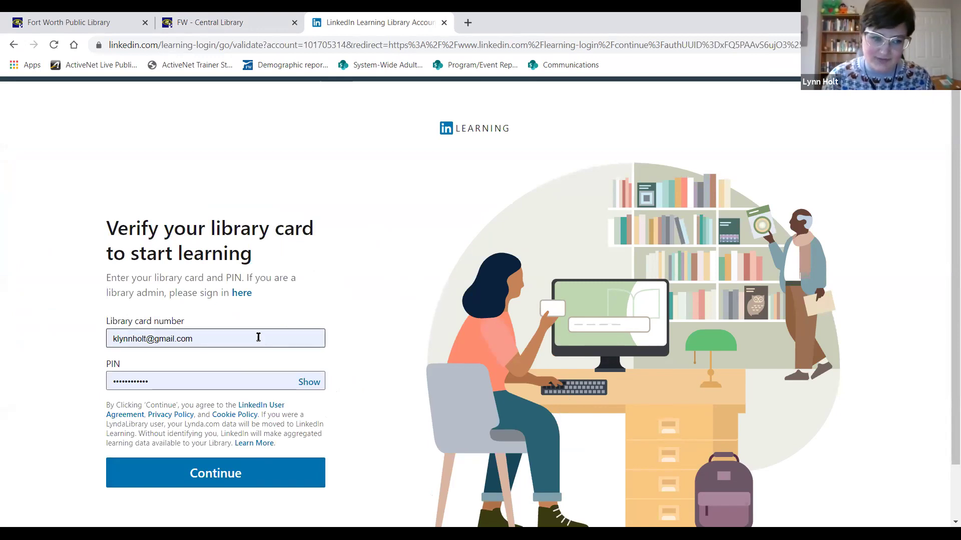
key(ctrl+a)
key(BackSpace)
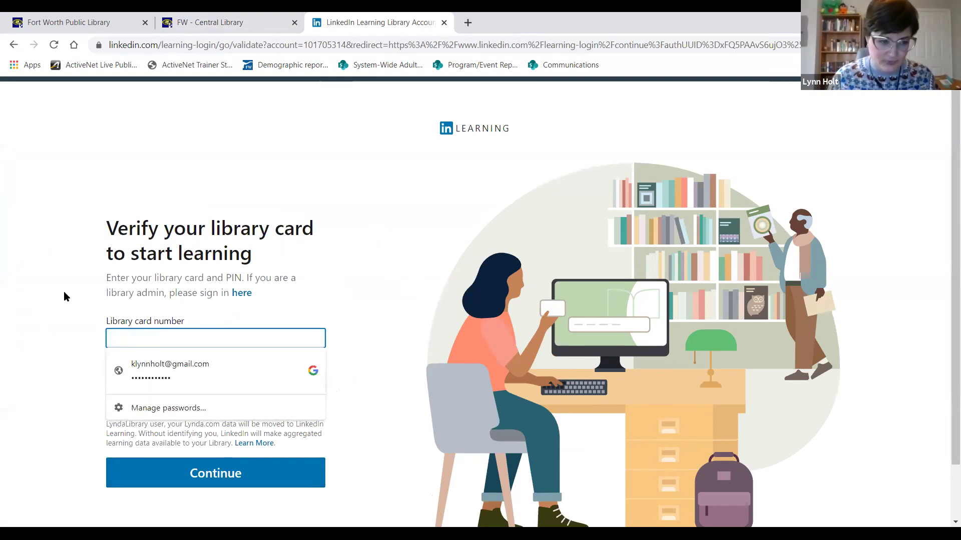
click(11, 373)
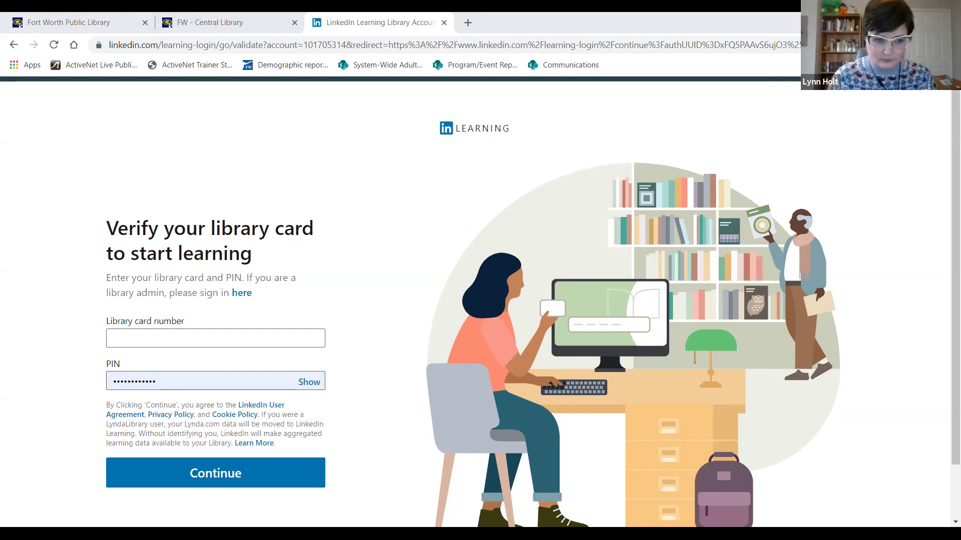
Step: Enter the library card number, replace the prefilled PIN with the card's PIN, and submit the verification
click(286, 346)
key(Down)
key(Return)
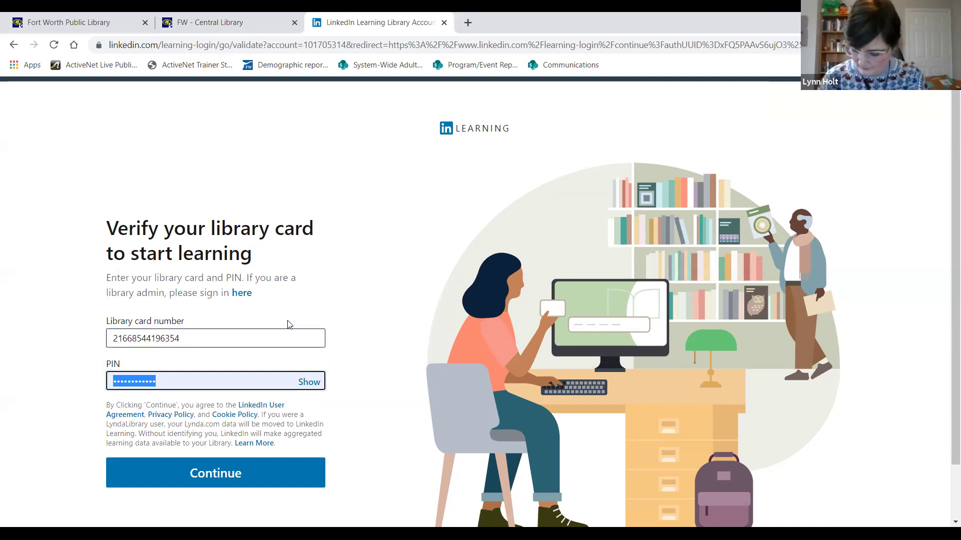
text(••••)
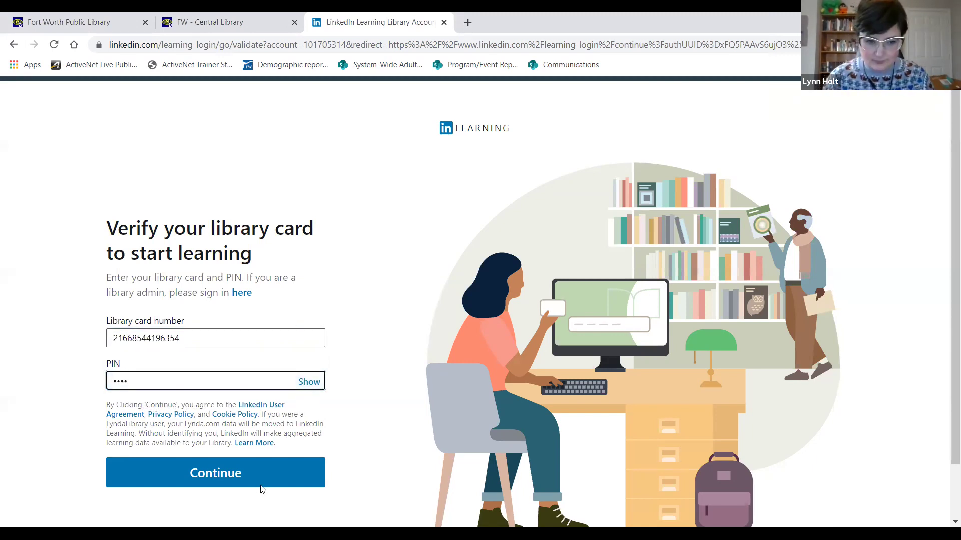
click(260, 479)
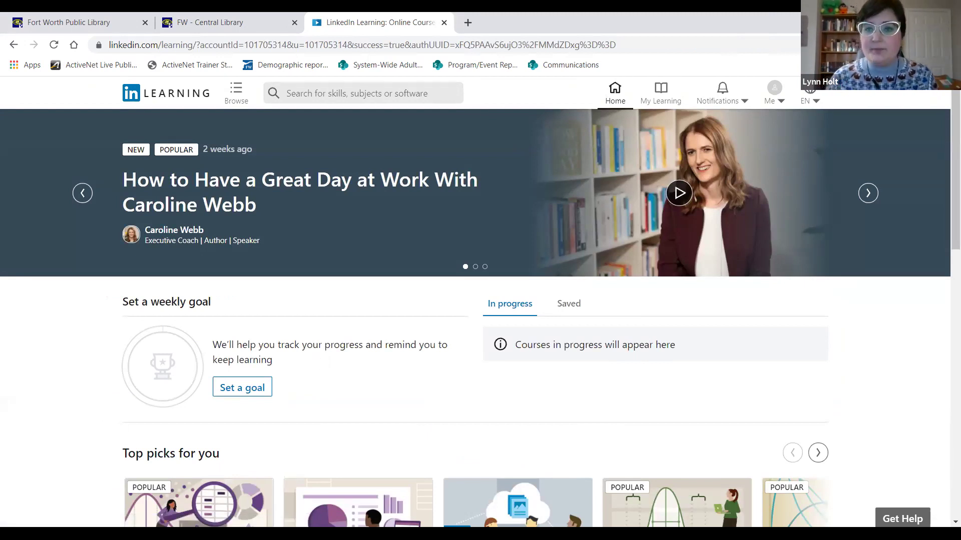
Step: Search for "small business and entrepreneurship" from the recent searches and filter the results to Learning Paths
click(388, 94)
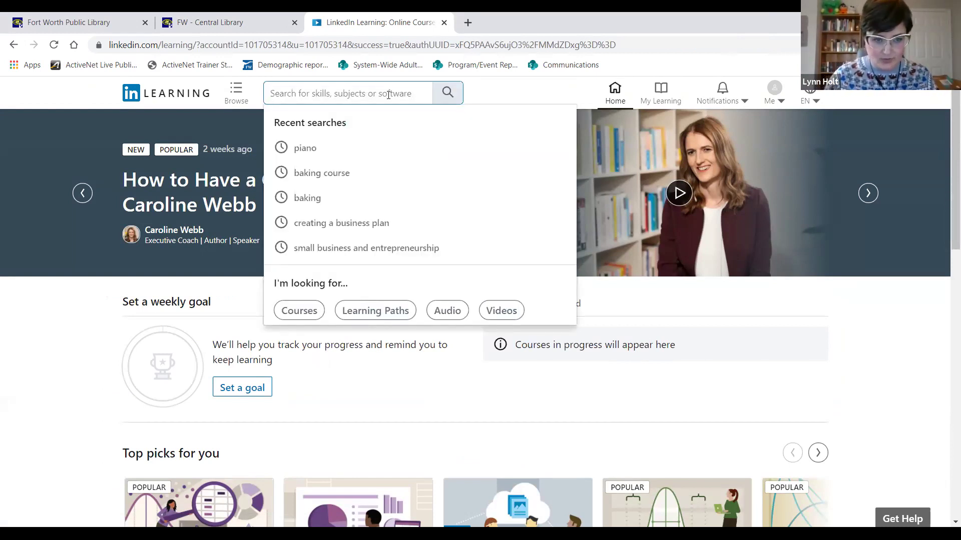
click(415, 259)
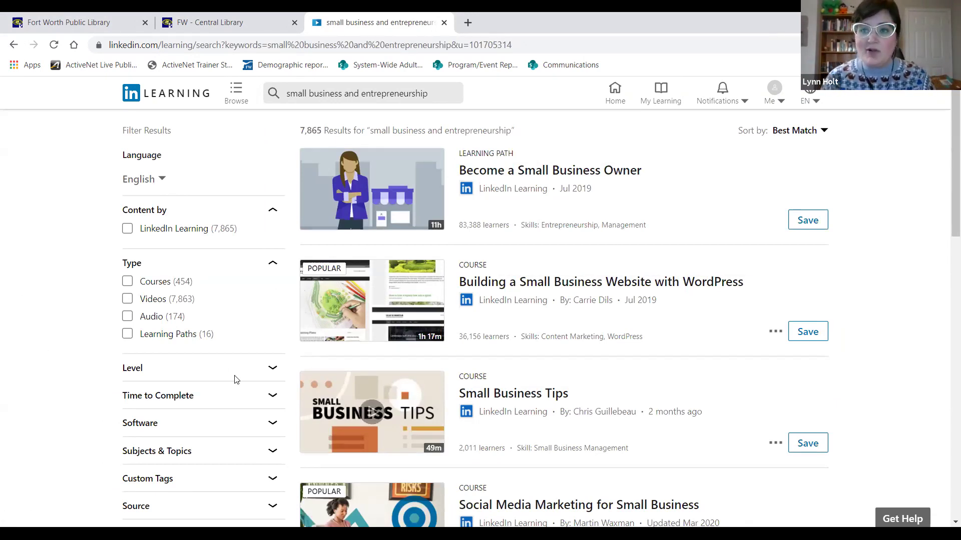
click(128, 334)
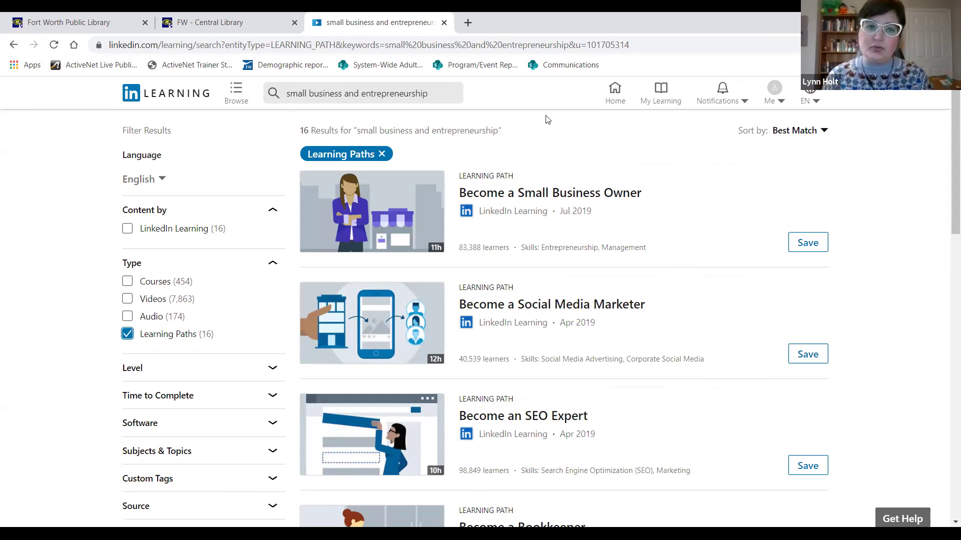
click(444, 96)
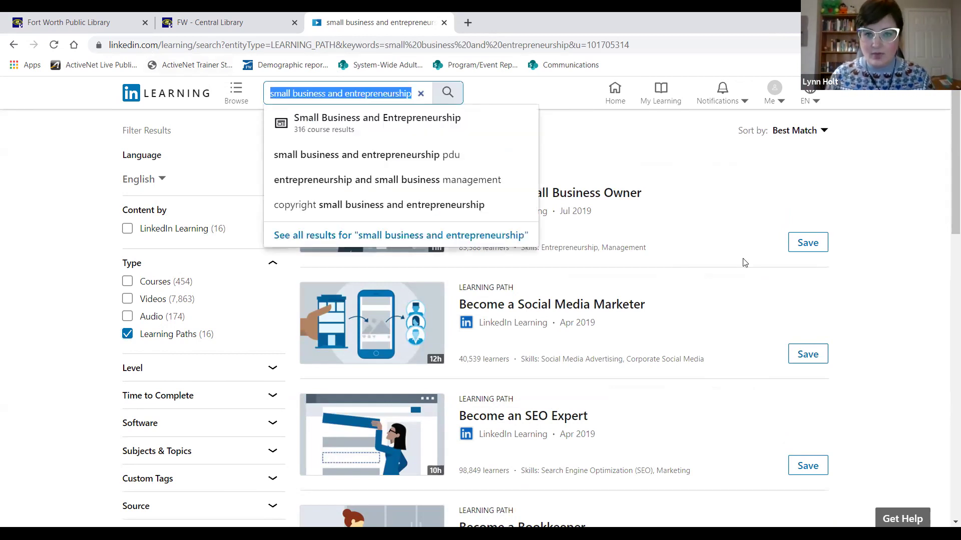
click(744, 262)
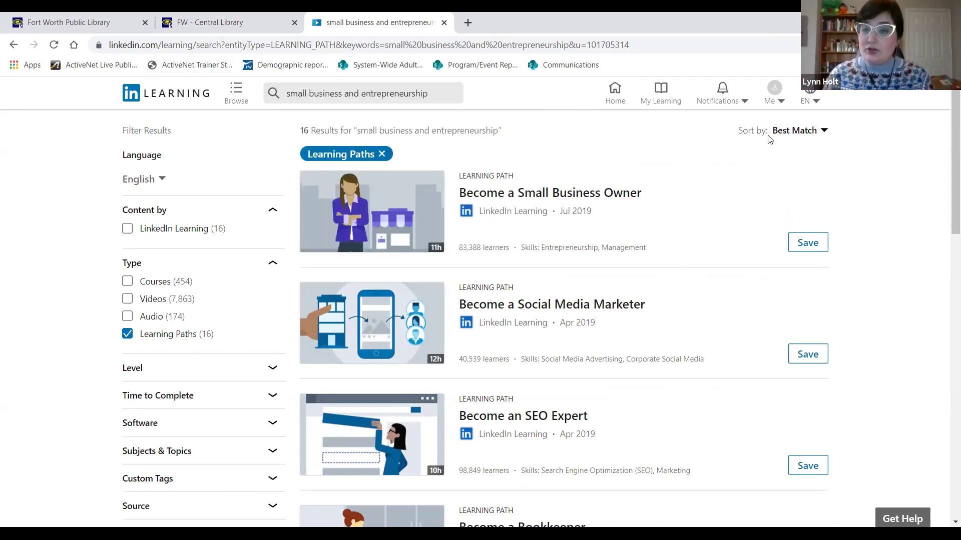
scroll(418, 128, down, 1)
scroll(419, 127, up, 1)
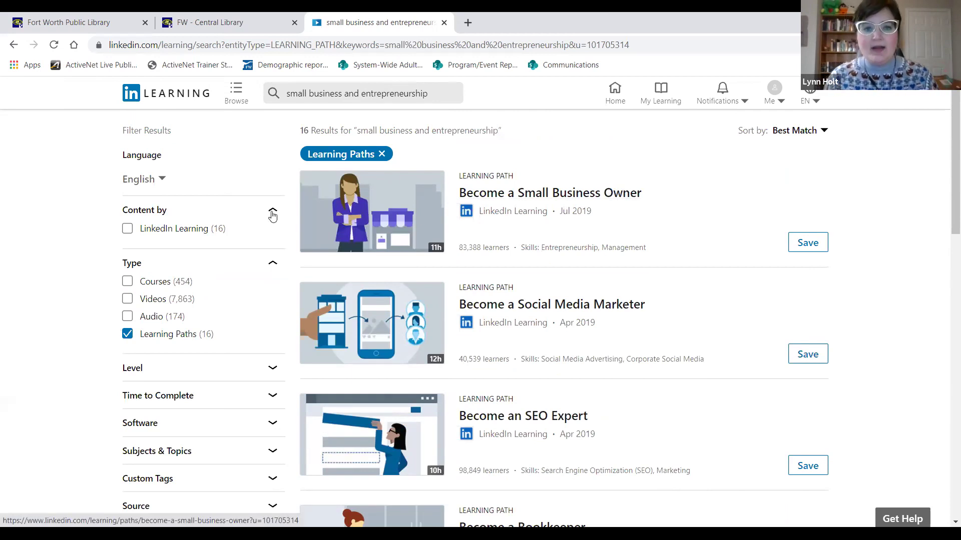
scroll(457, 225, down, 1)
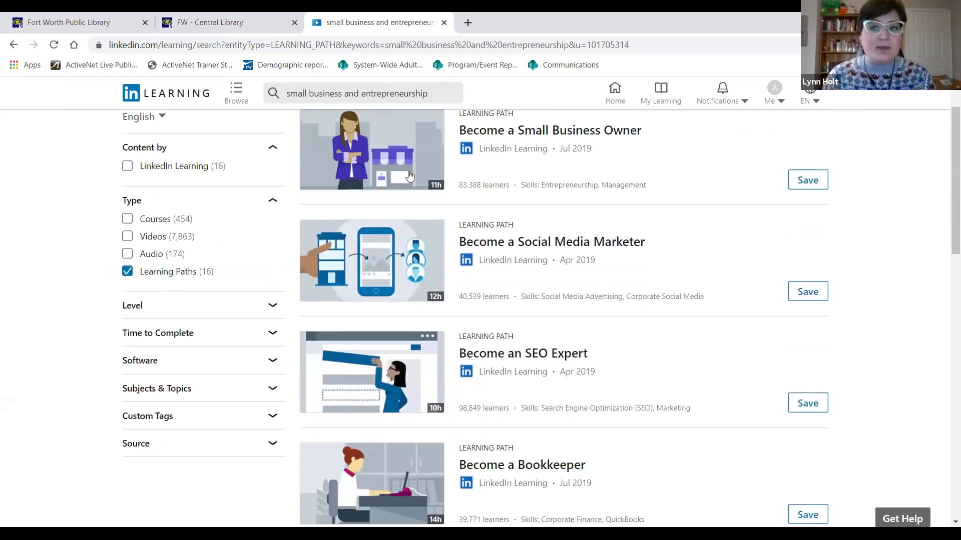
scroll(408, 178, up, 1)
Step: Search for "marketing" instead and open the suggested Small Business Marketing topic
click(450, 97)
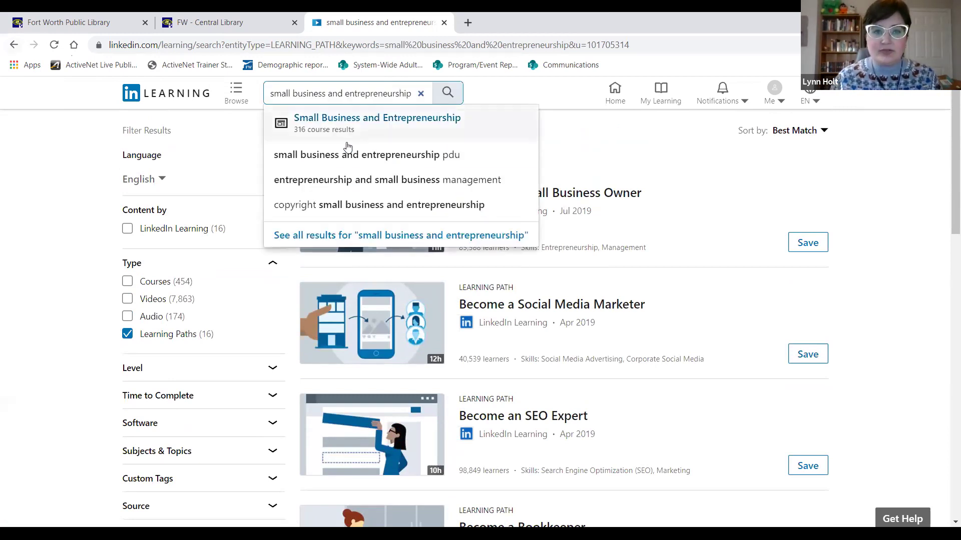
drag(410, 94, 220, 90)
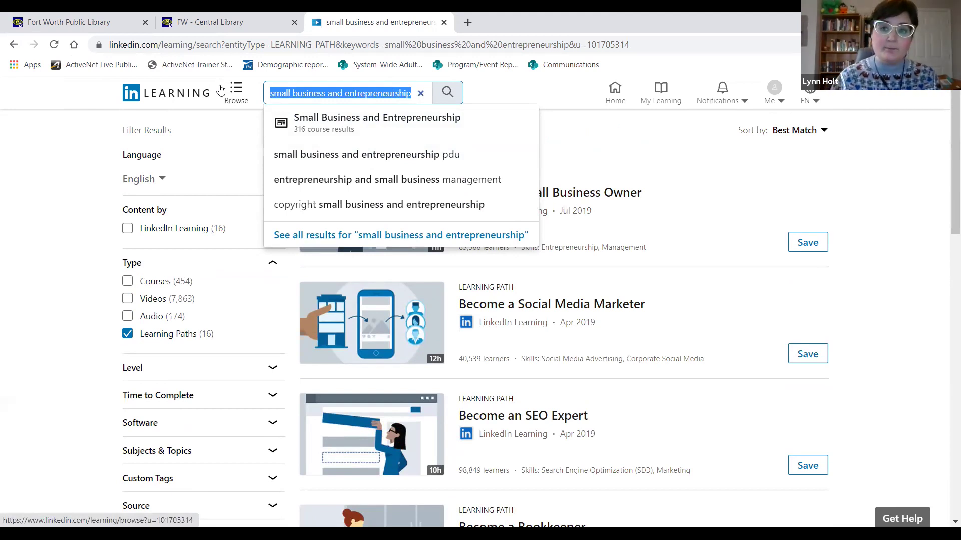
text(marketing)
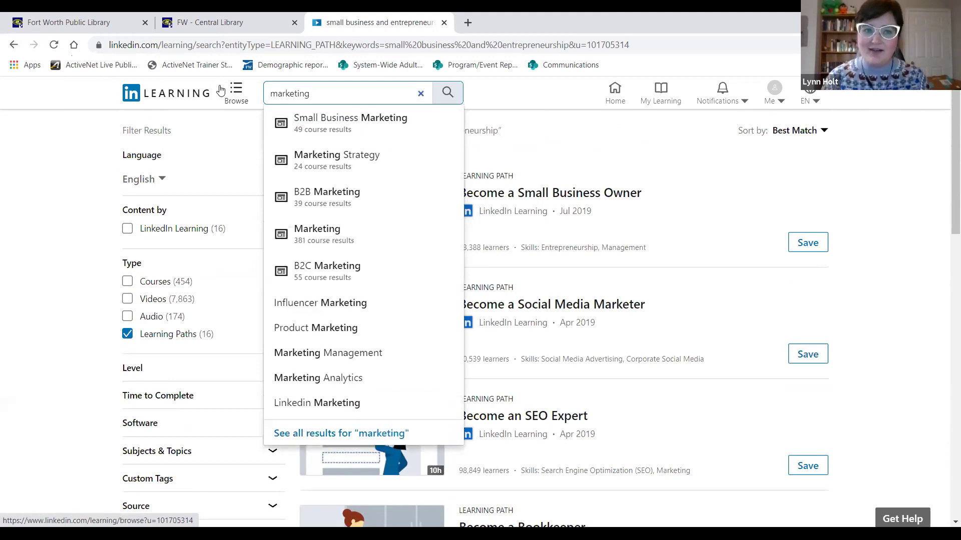
click(370, 134)
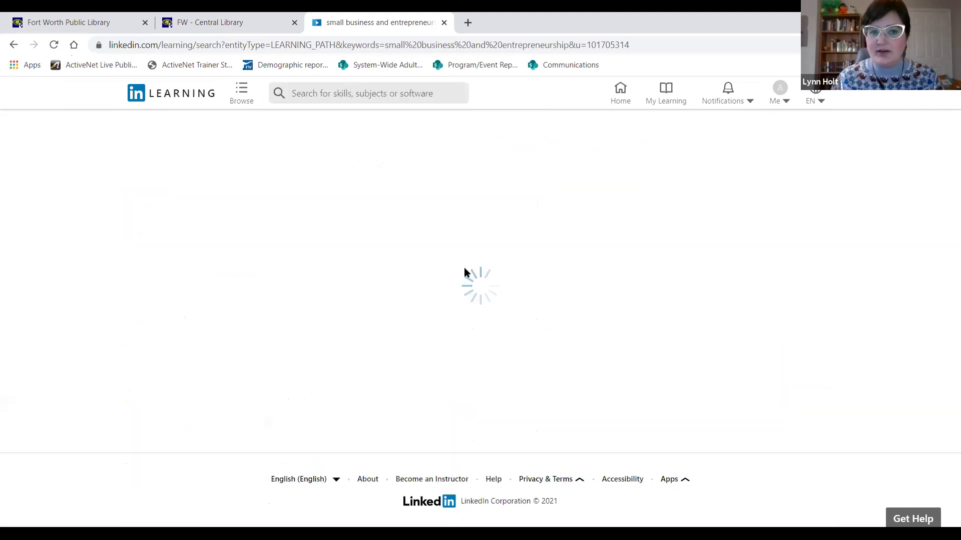
Step: Filter the Small Business Marketing results to Courses and remove that filter again
scroll(464, 270, down, 2)
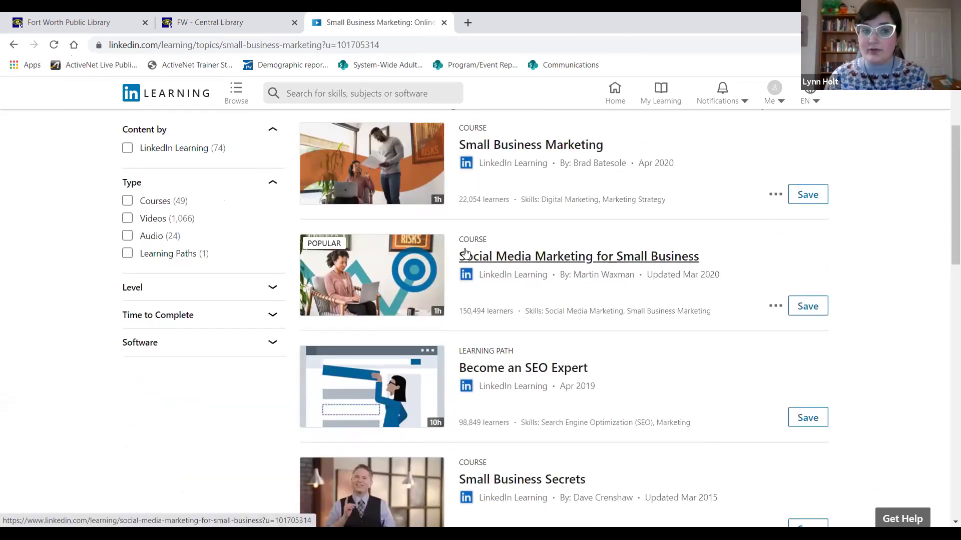
click(128, 201)
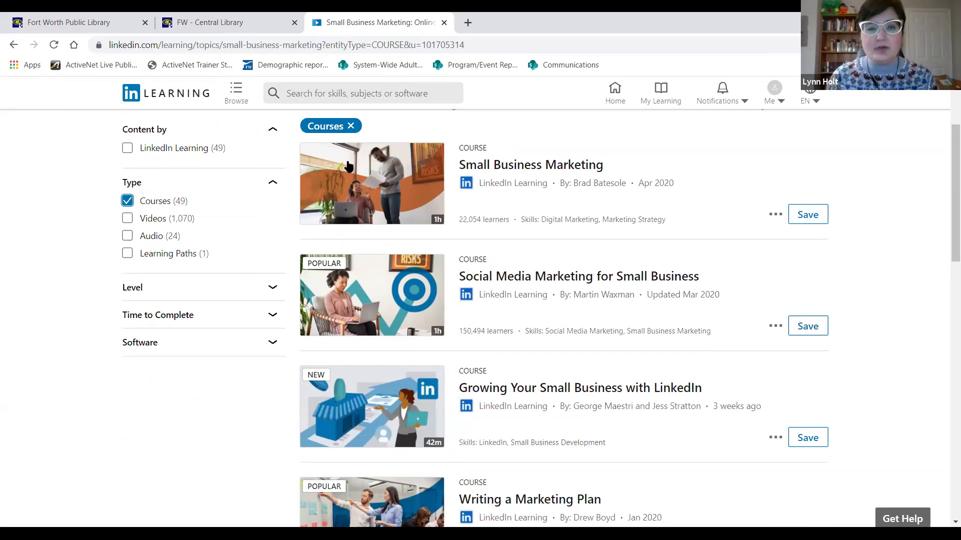
click(351, 126)
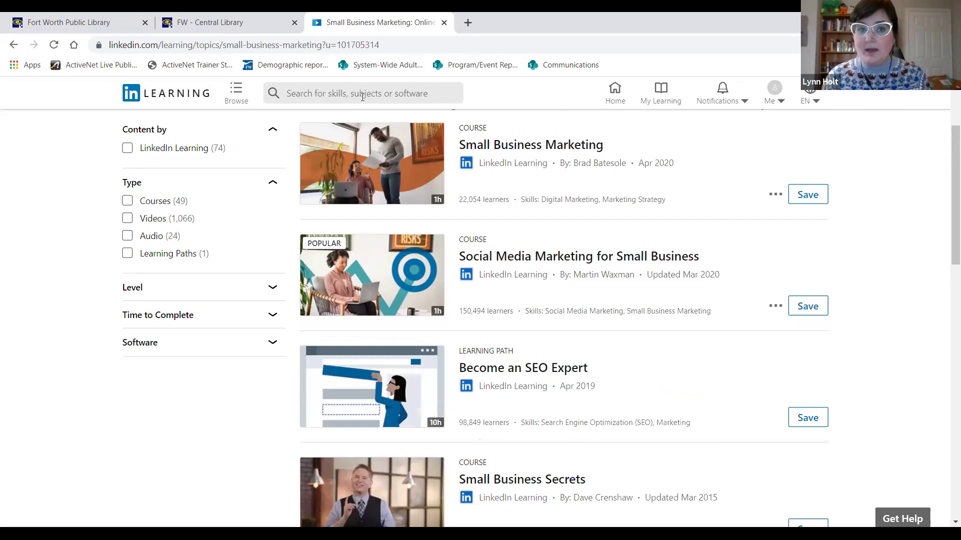
Step: Rerun the recent search for "piano" and look over its results
click(361, 96)
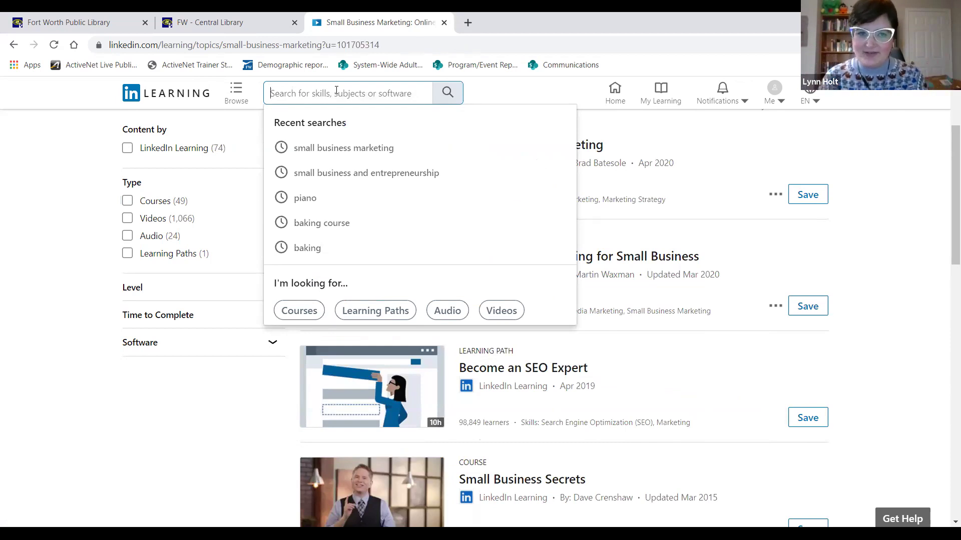
click(311, 198)
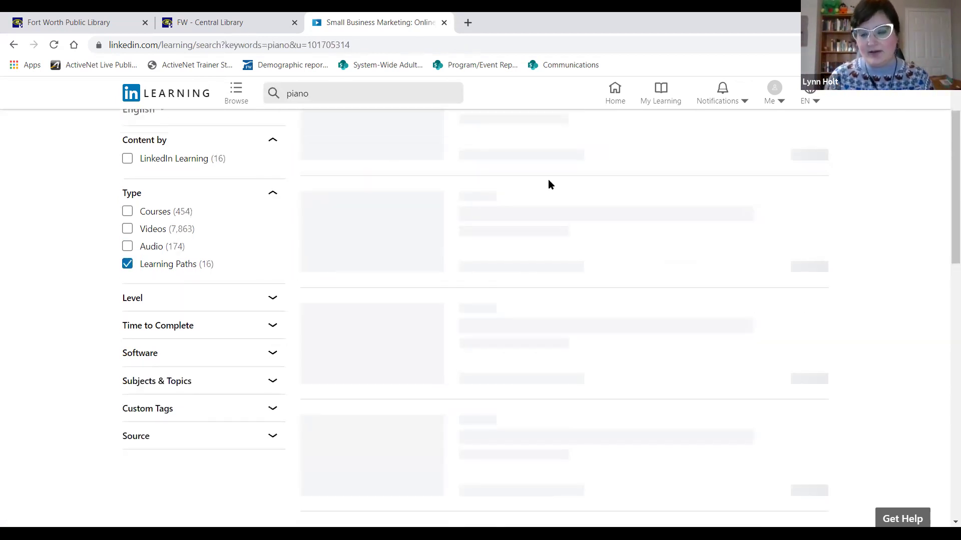
scroll(600, 182, down, 2)
scroll(595, 181, up, 2)
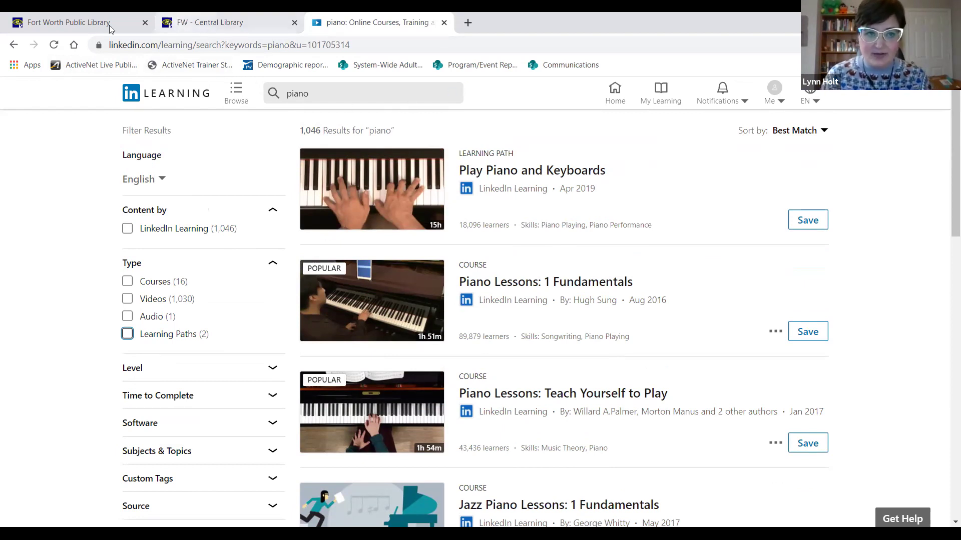
Step: Return to the library's list of Business databases and open the Small Business Reference Center
click(183, 23)
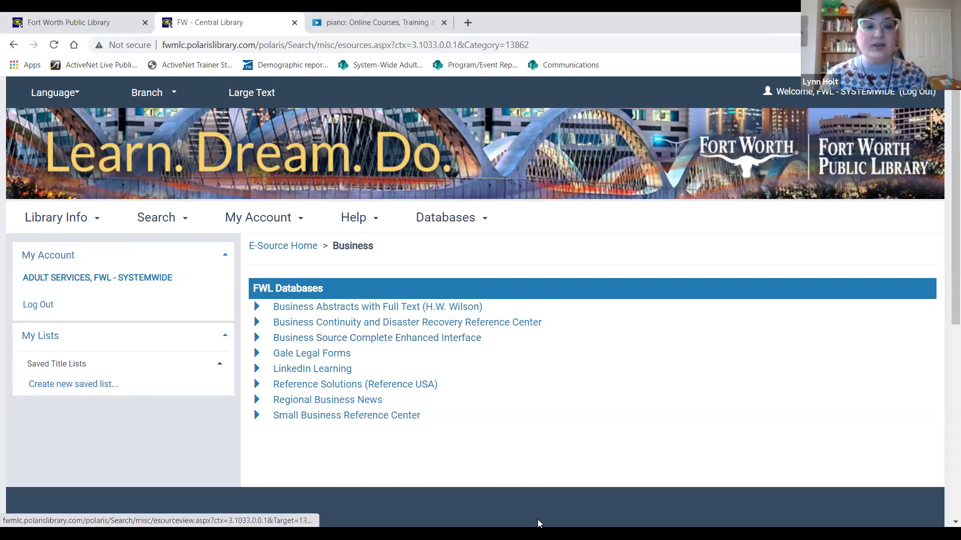
scroll(621, 482, down, 1)
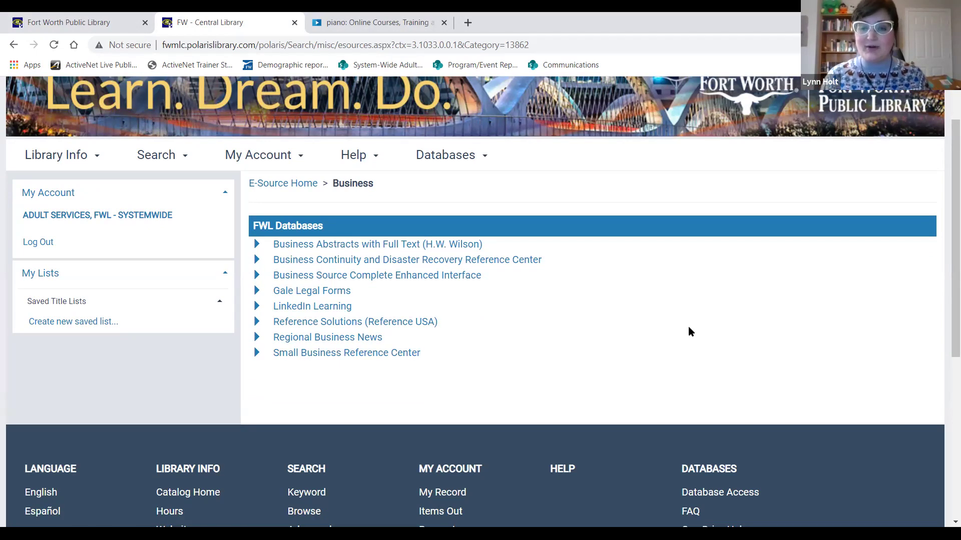
click(377, 354)
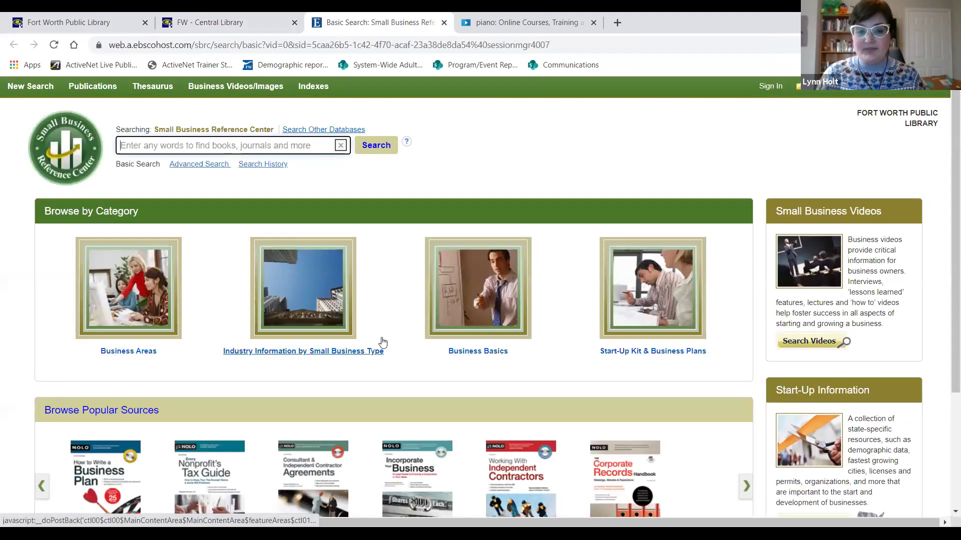
Step: Look through the home page's categories and Popular Sources, advancing the popular books to the next set
scroll(544, 366, down, 1)
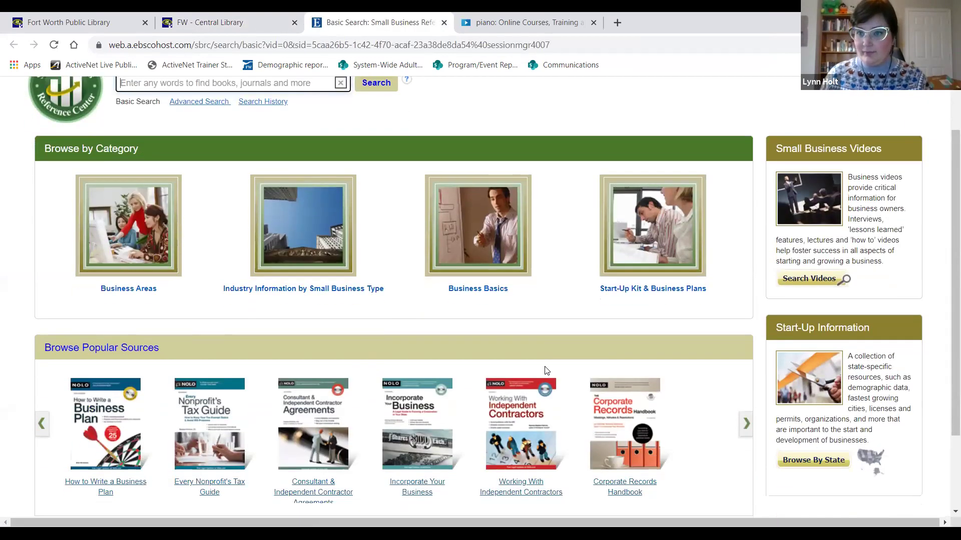
scroll(545, 370, down, 1)
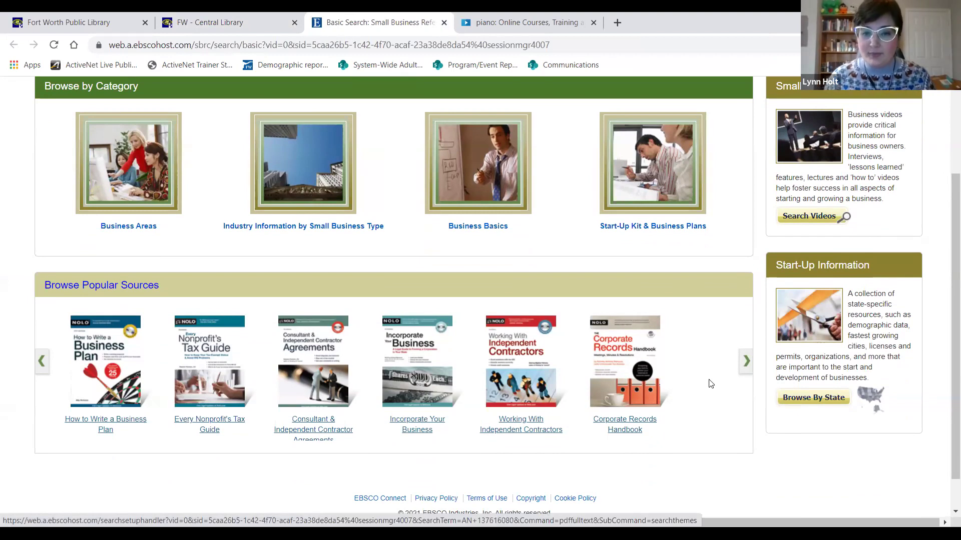
click(746, 362)
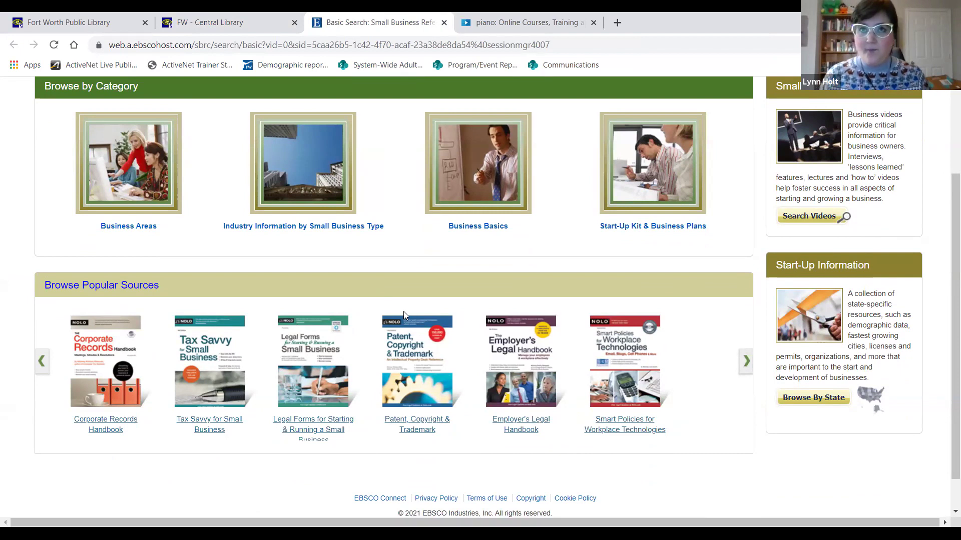
scroll(403, 313, up, 3)
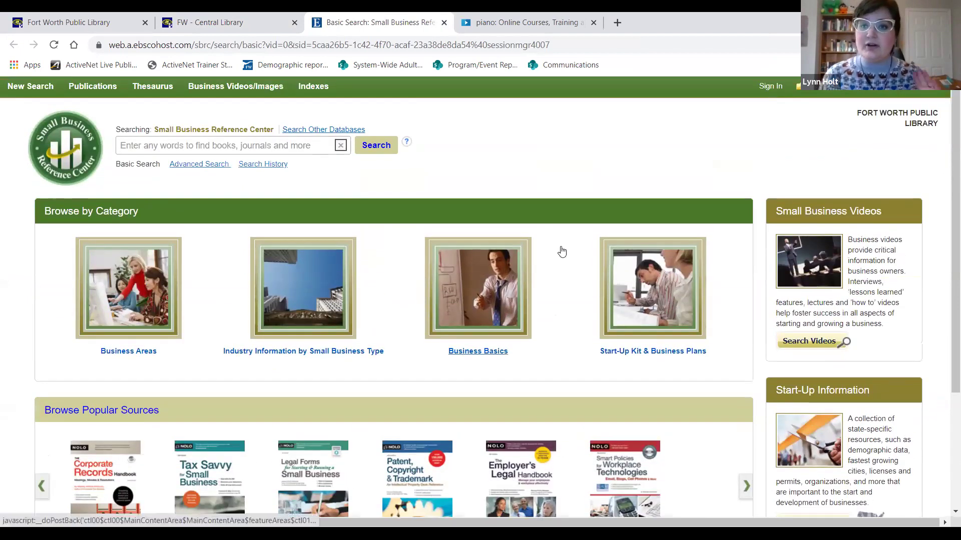
scroll(560, 251, down, 3)
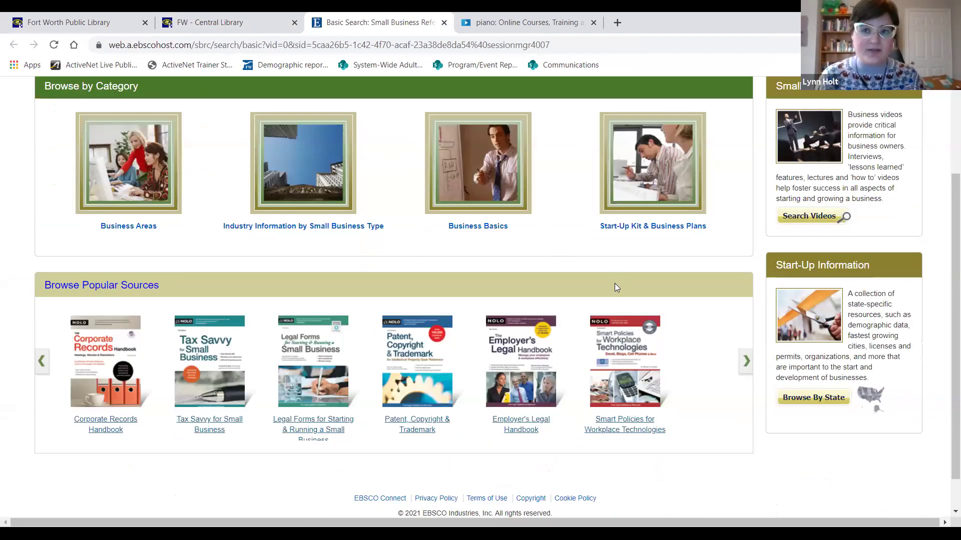
scroll(614, 283, up, 1)
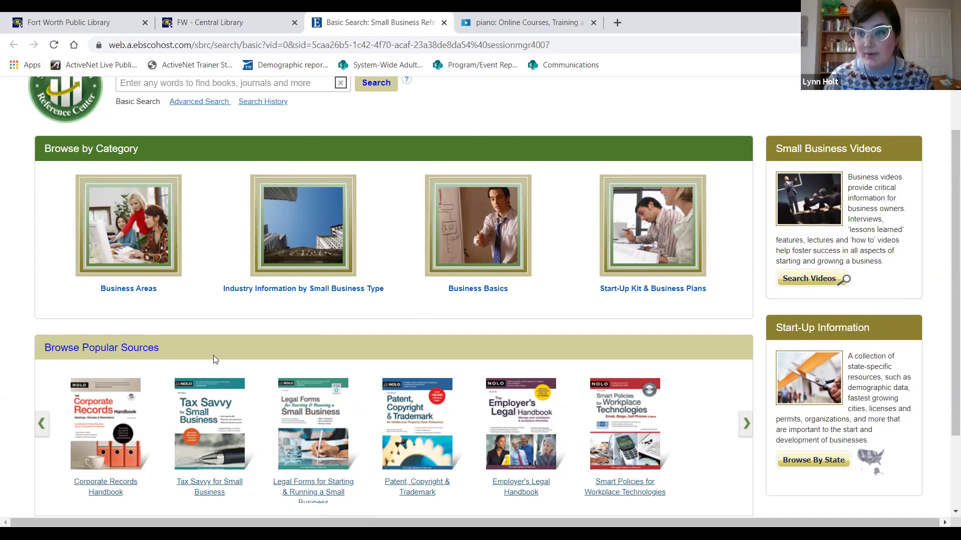
Step: View the Start-Up Kit & Business Plans category and the list under Industry Information by Small Business Type
click(653, 294)
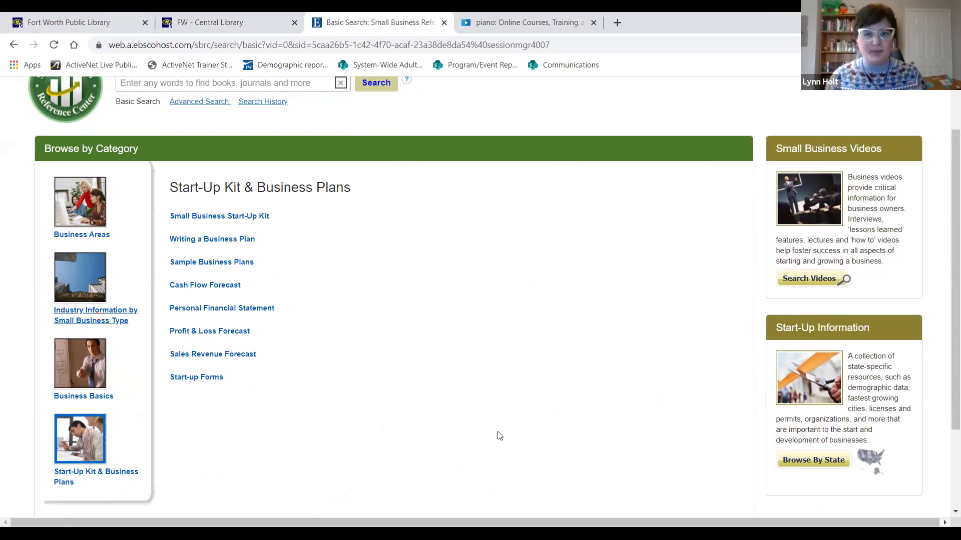
click(117, 313)
scroll(347, 317, down, 2)
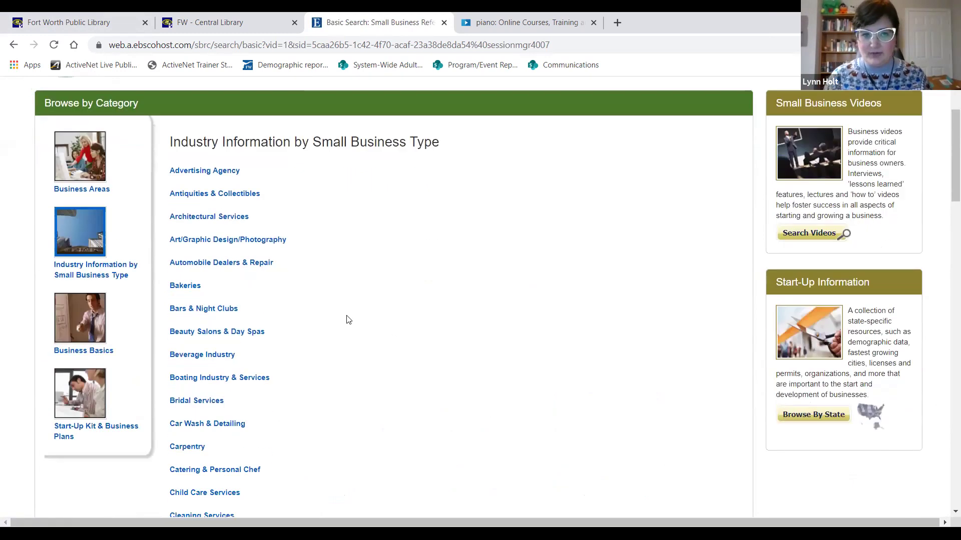
Step: Open the Industry Reports for Fitness Services & Personal Trainers from the list of small business types
scroll(456, 341, down, 3)
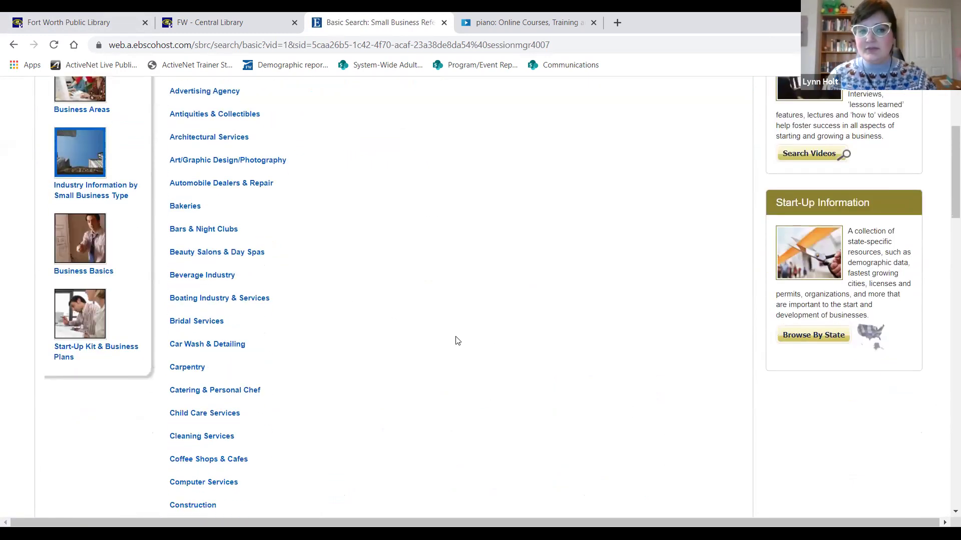
scroll(456, 342, down, 5)
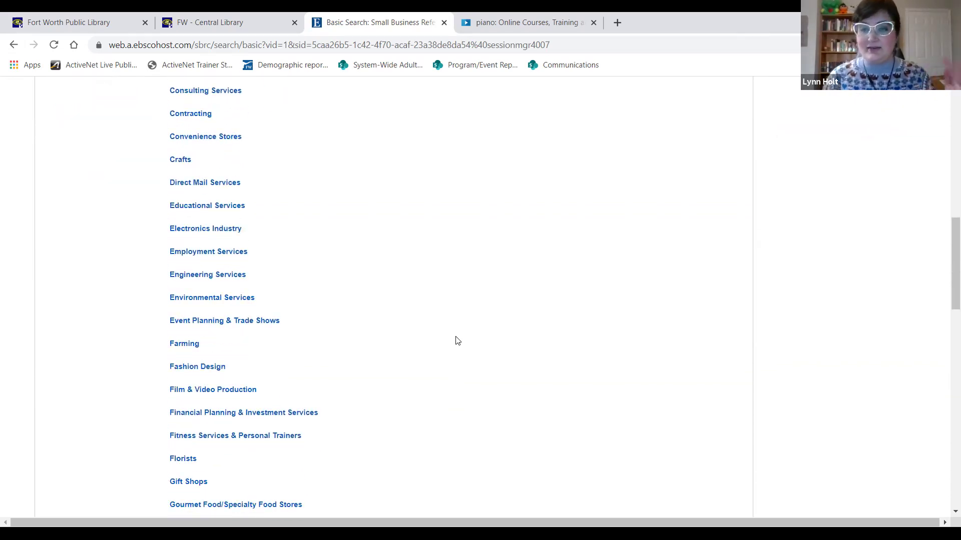
scroll(456, 340, down, 4)
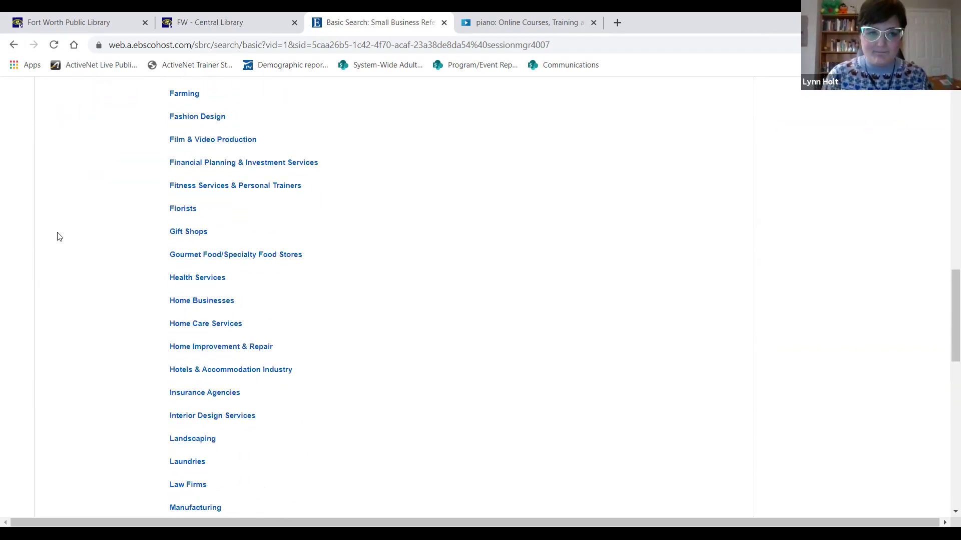
click(210, 186)
scroll(382, 280, down, 1)
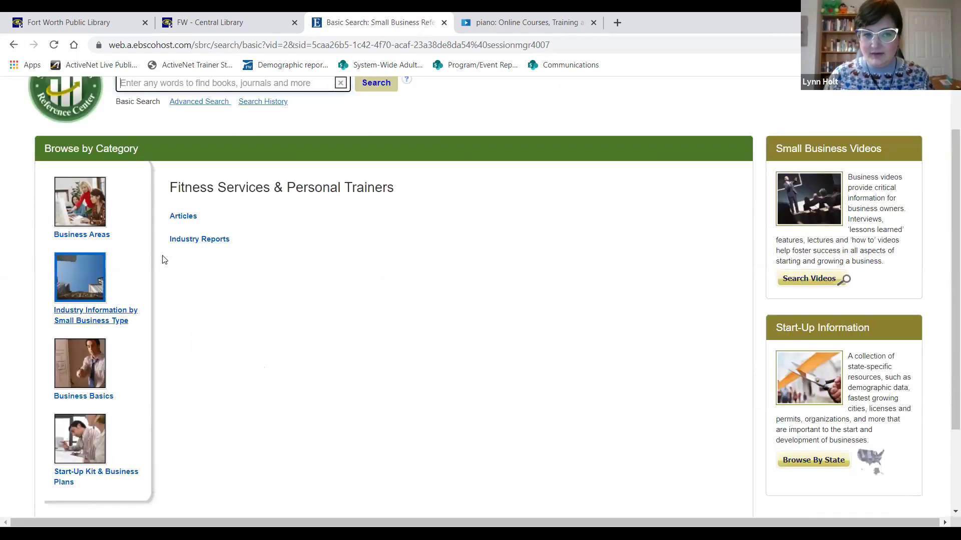
click(197, 241)
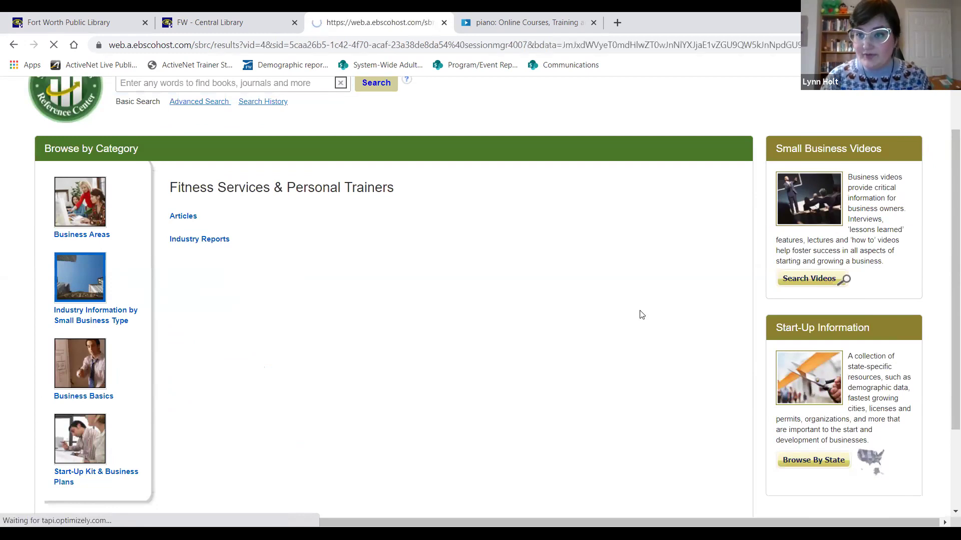
Step: Open the full-text PDF of the Barnes report on Fitness & Recreational Sports Centers and read pages 5 and 6
scroll(621, 300, down, 1)
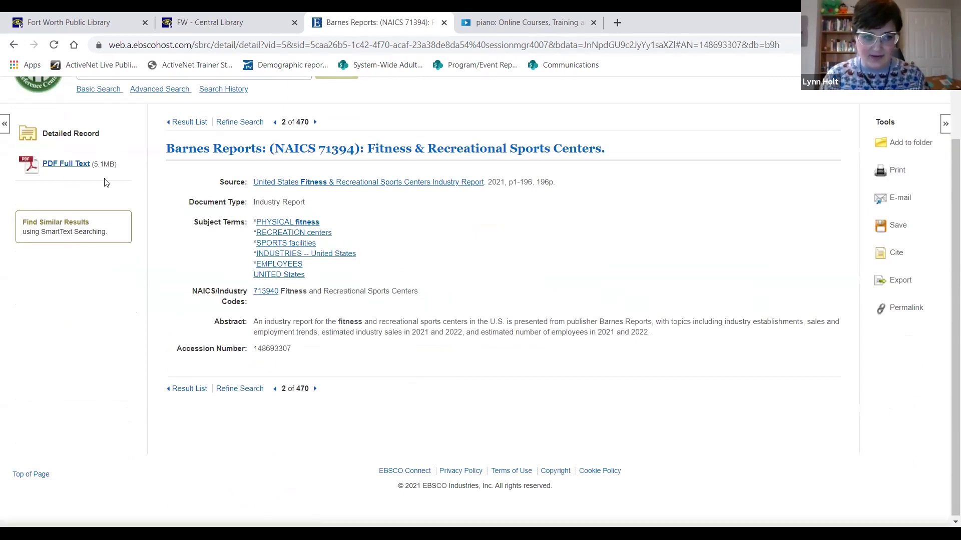
click(74, 167)
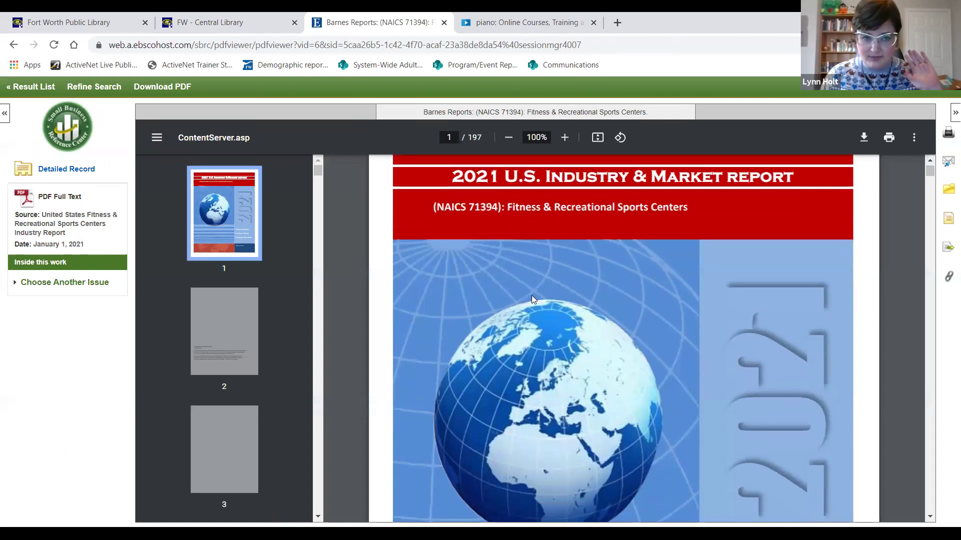
scroll(414, 313, down, 10)
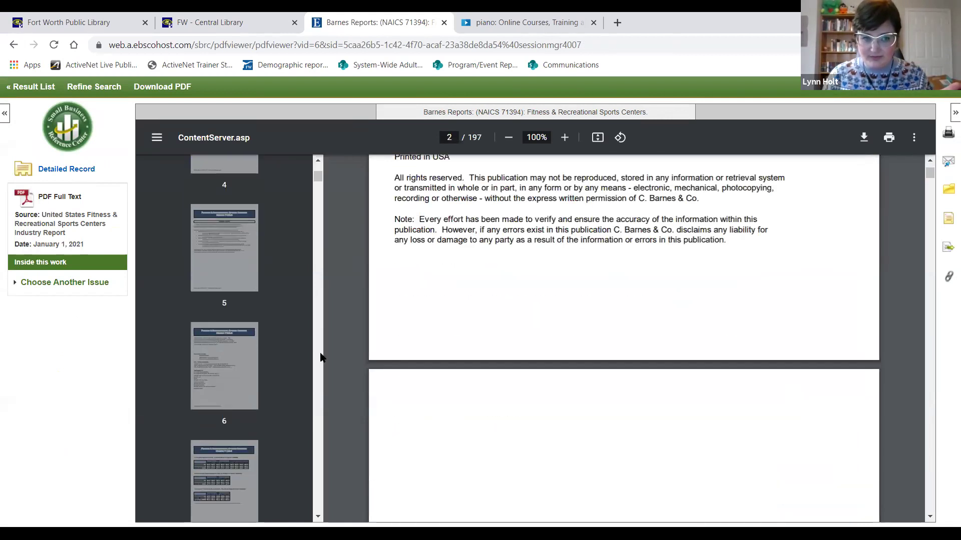
click(252, 253)
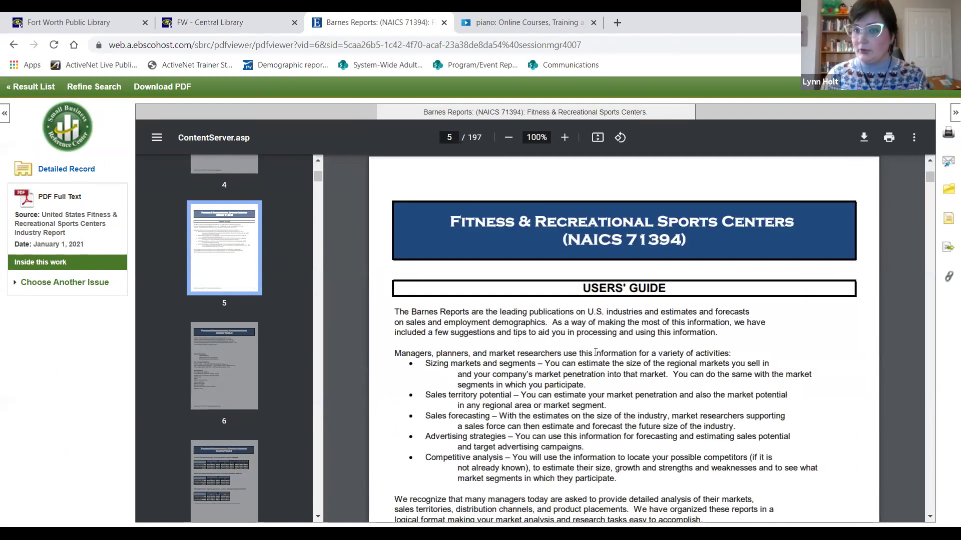
scroll(545, 317, down, 3)
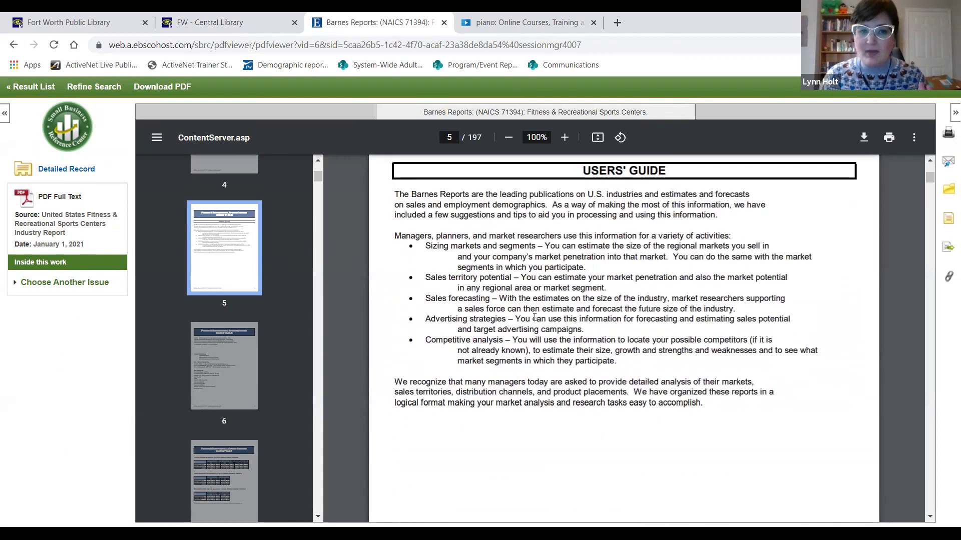
scroll(535, 317, up, 1)
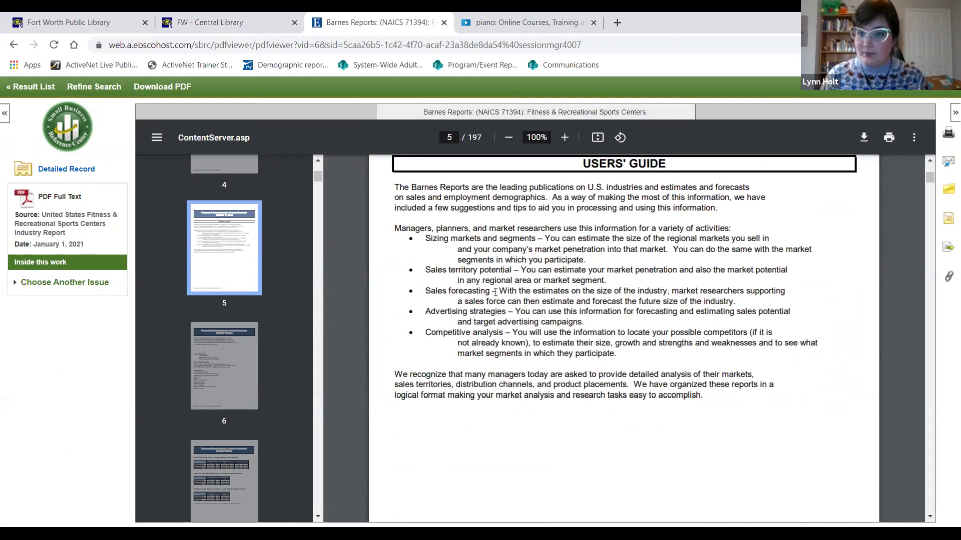
click(221, 382)
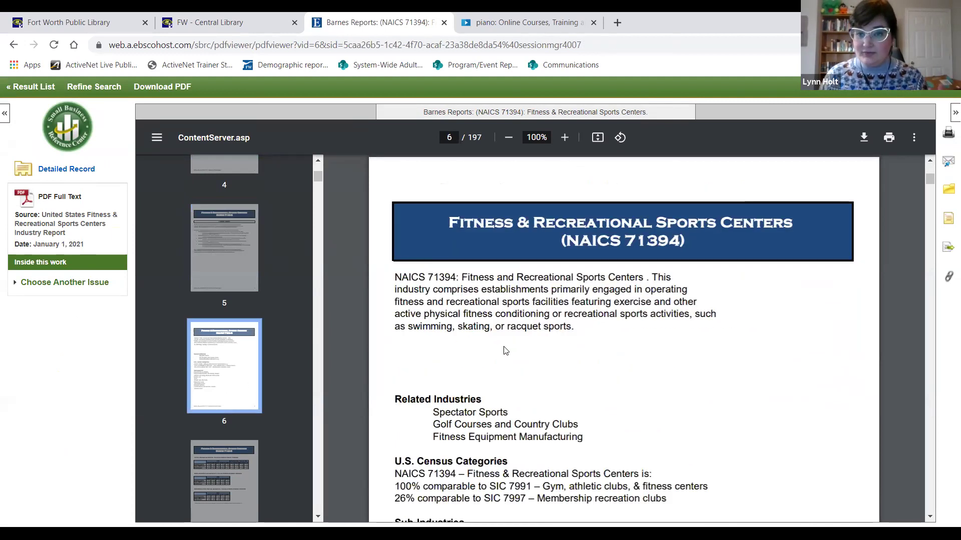
scroll(506, 350, down, 3)
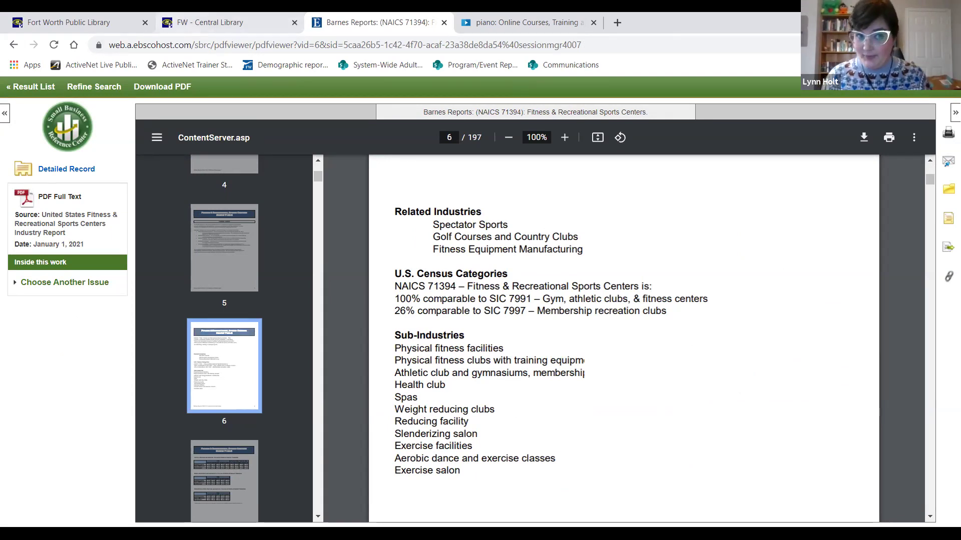
Step: Return to the library's Business databases, open Gale Legal Forms, and look over its main form categories
click(190, 25)
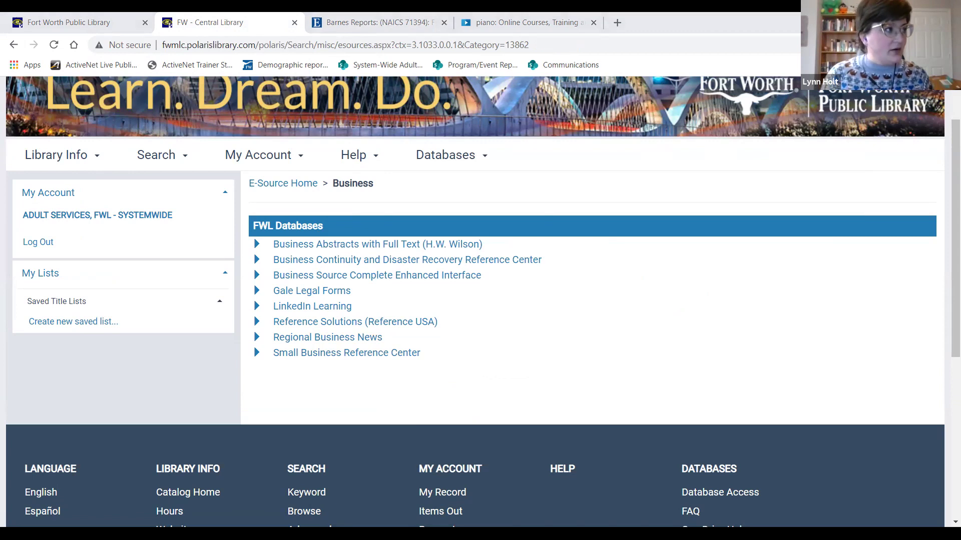
click(336, 297)
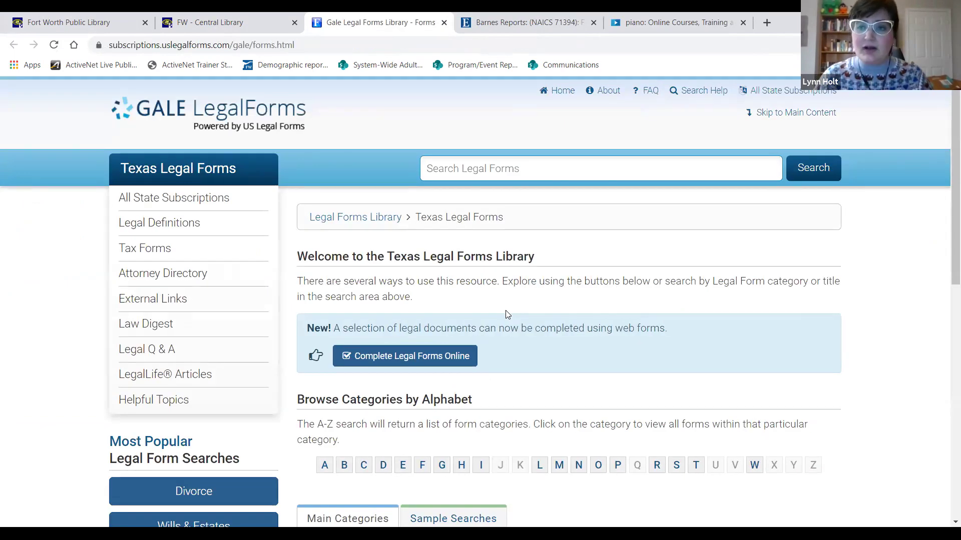
scroll(557, 349, down, 2)
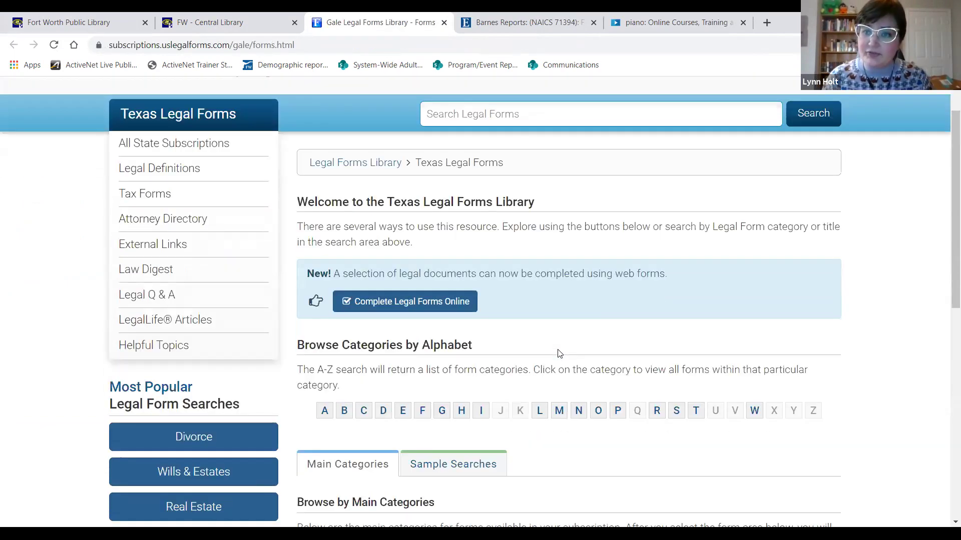
scroll(558, 352, down, 5)
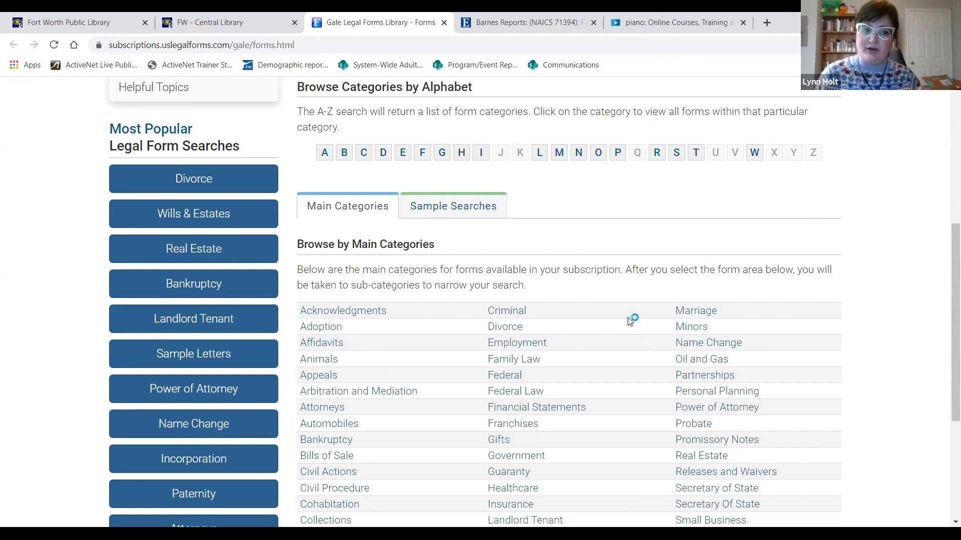
scroll(630, 320, down, 1)
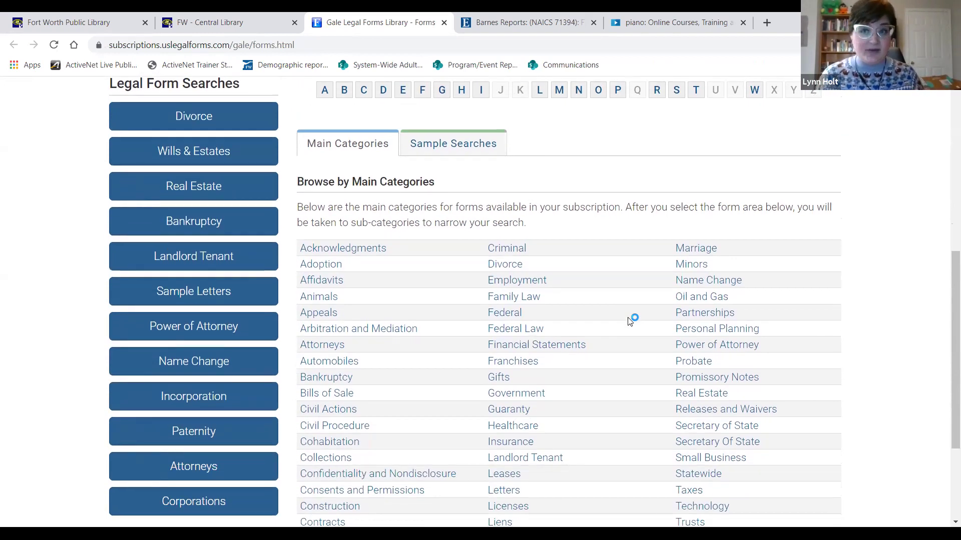
scroll(630, 320, down, 1)
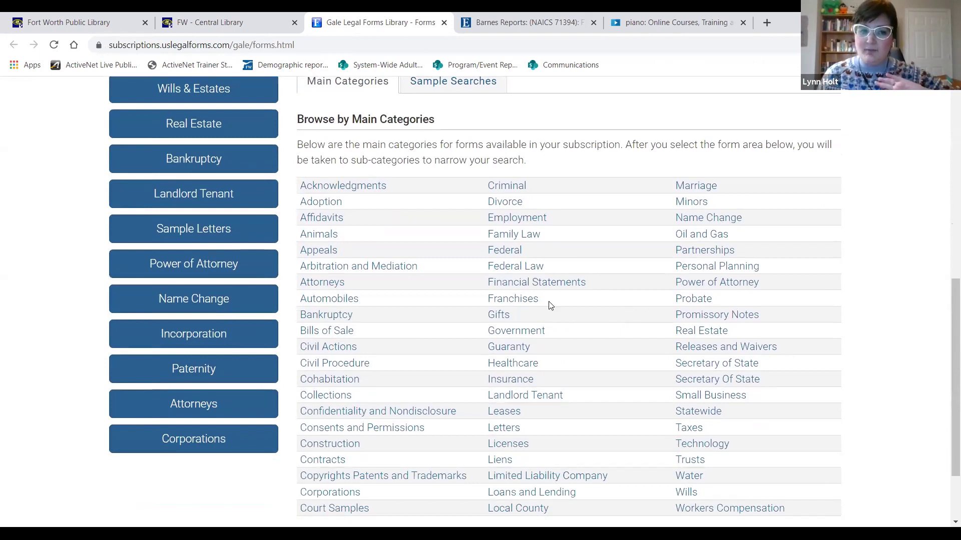
Step: Open the Small Business category of legal forms
click(452, 81)
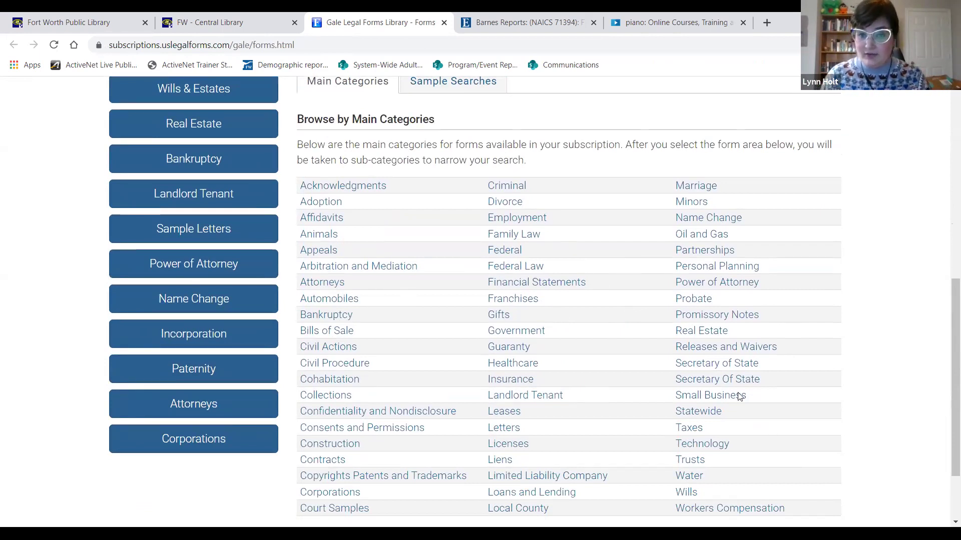
click(701, 395)
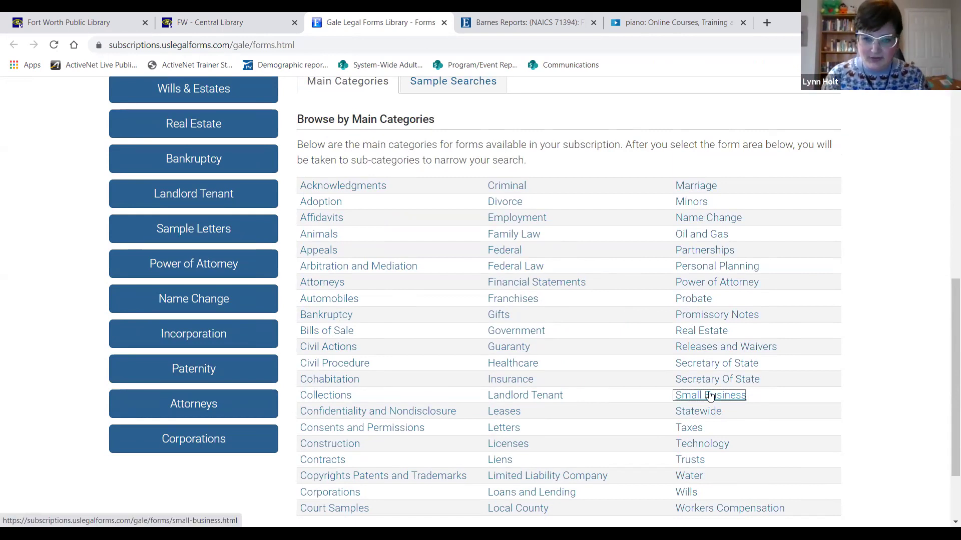
click(711, 395)
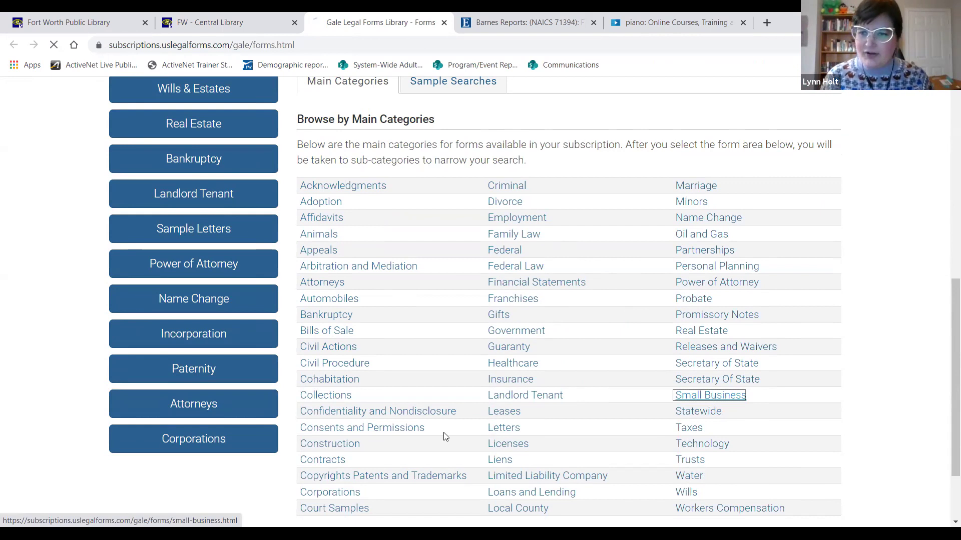
Step: Examine the Small Business subcategories, including Accounting and Finance, Business Operations, Human Resources, Legal, and Letters and Notices
scroll(375, 339, down, 3)
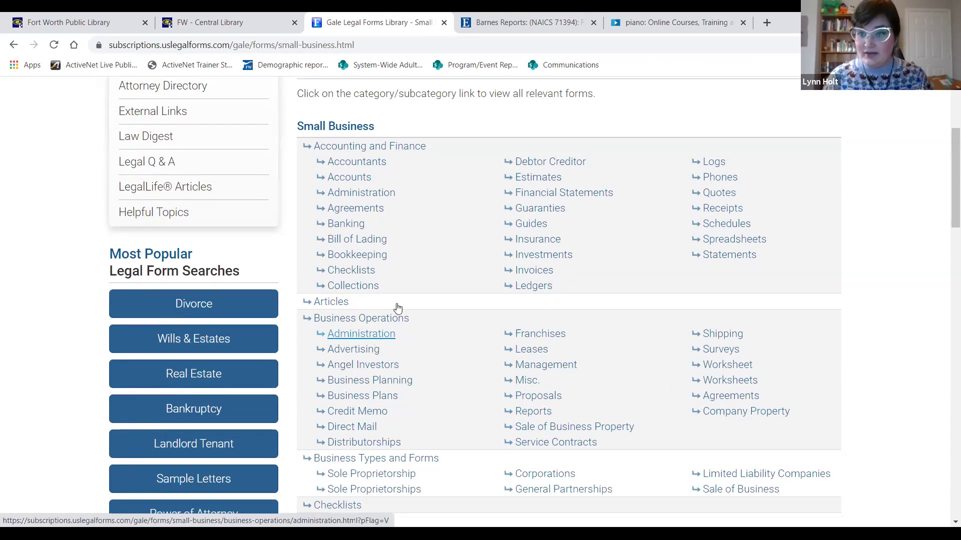
scroll(399, 304, down, 2)
scroll(399, 303, down, 2)
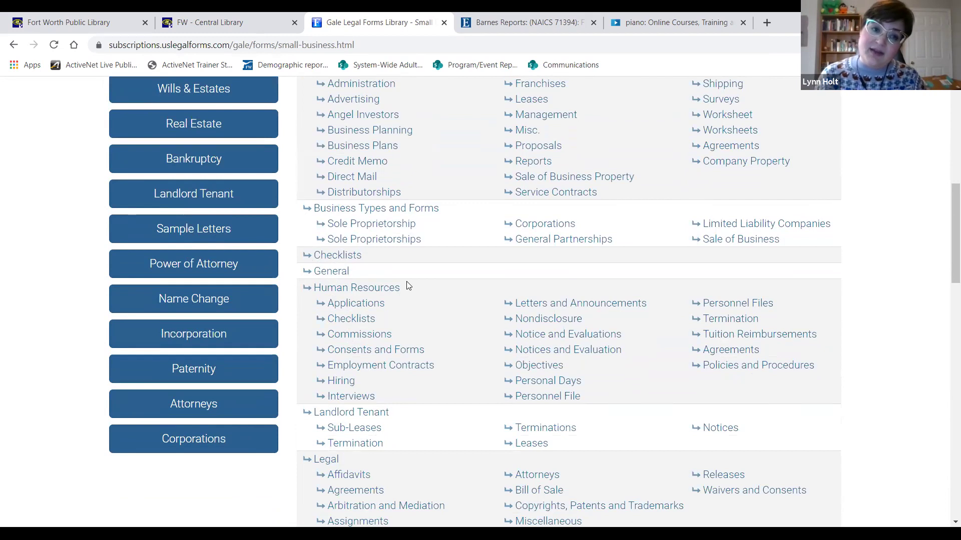
scroll(406, 285, down, 1)
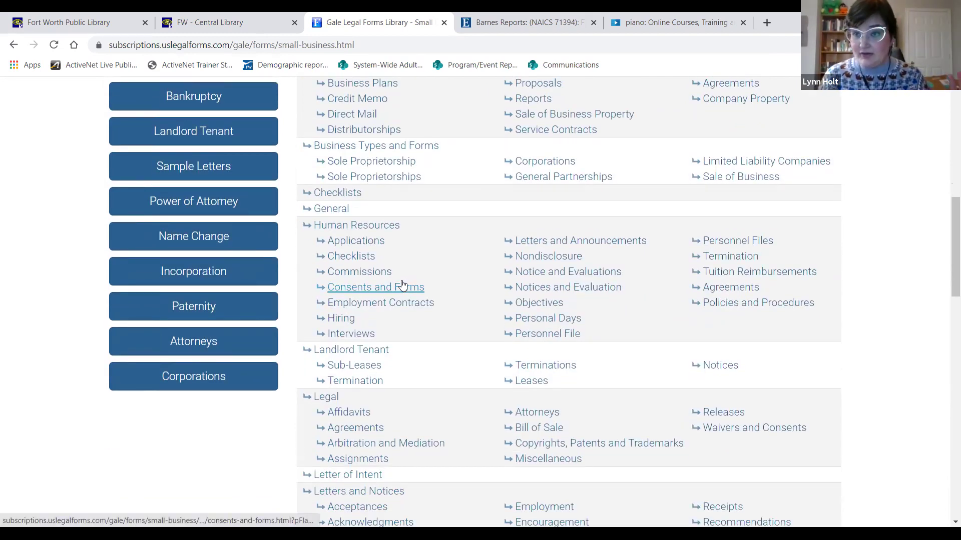
scroll(433, 353, down, 1)
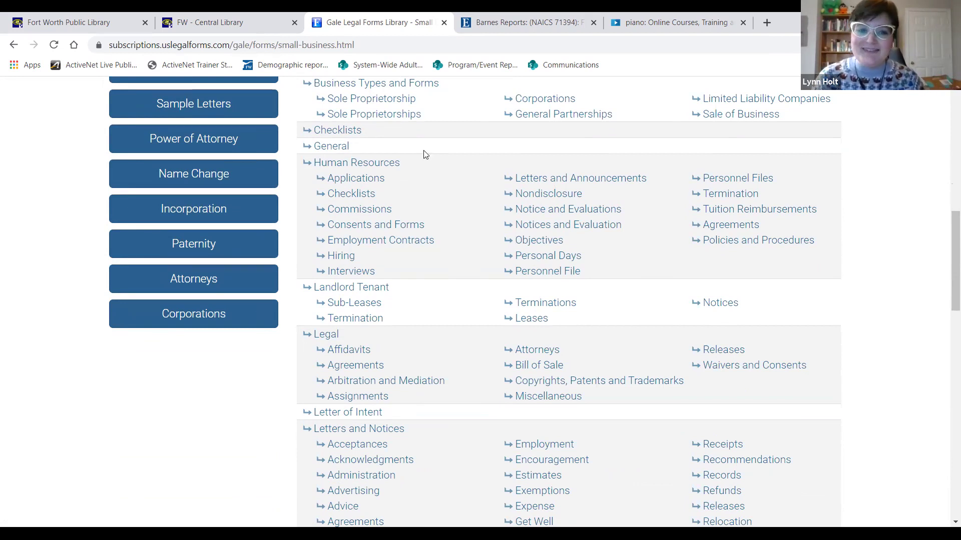
scroll(432, 159, down, 4)
scroll(491, 254, down, 3)
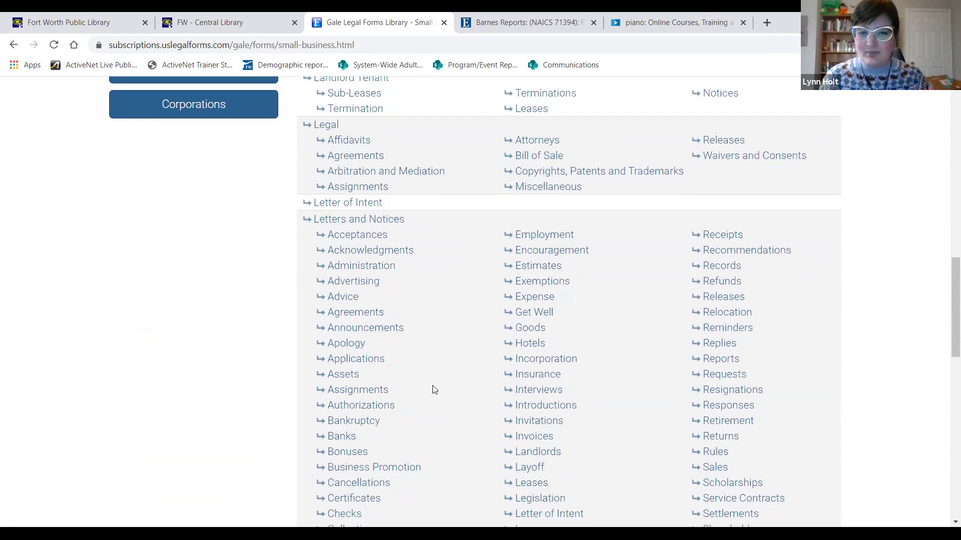
scroll(806, 389, up, 15)
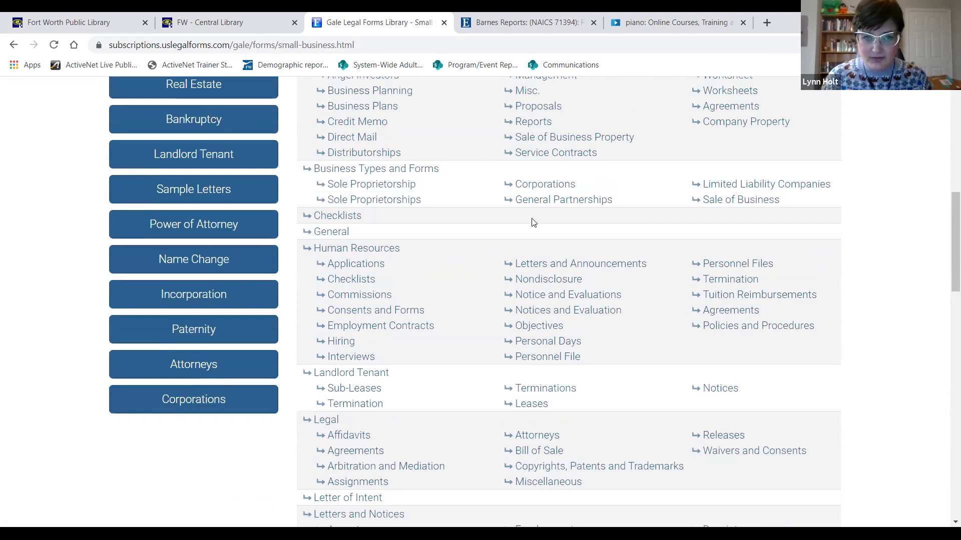
scroll(893, 524, down, 4)
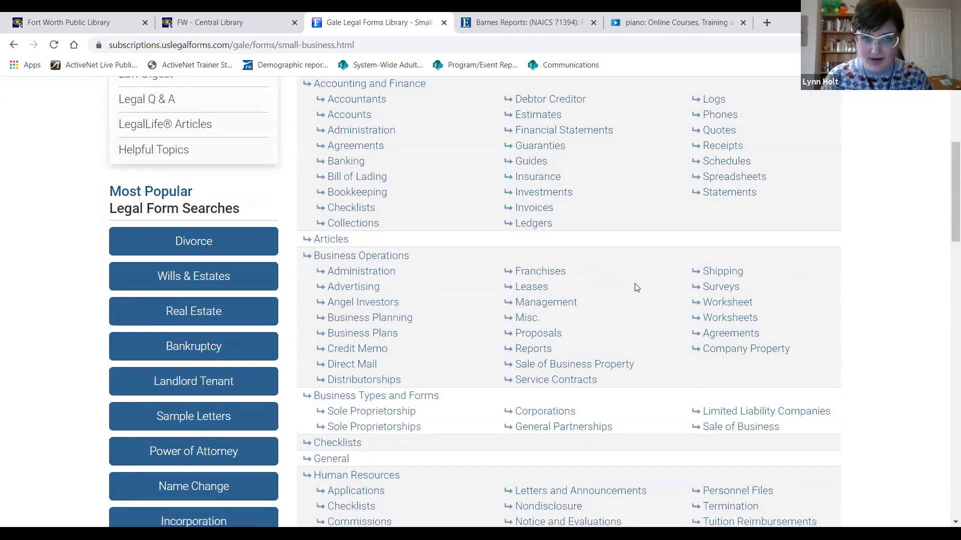
scroll(633, 287, down, 1)
scroll(630, 285, down, 1)
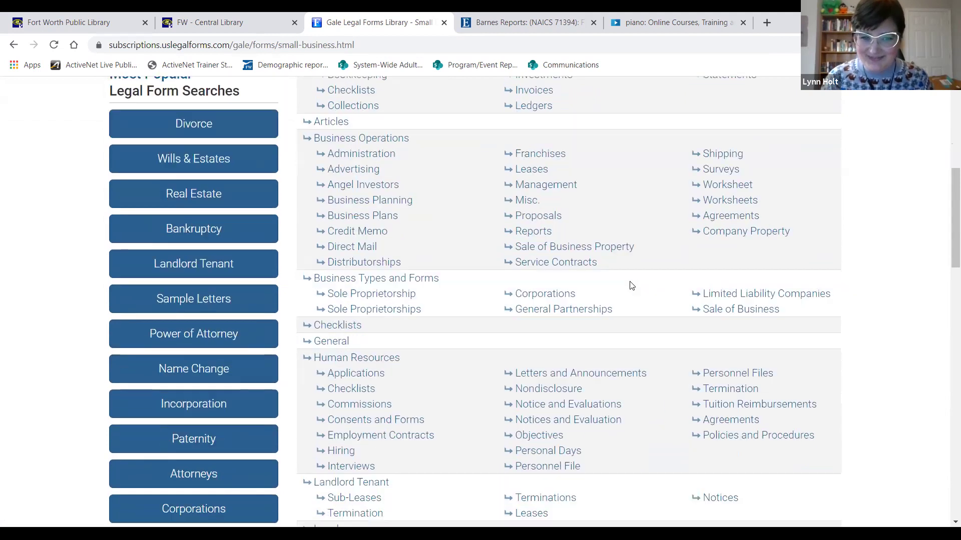
scroll(629, 275, up, 2)
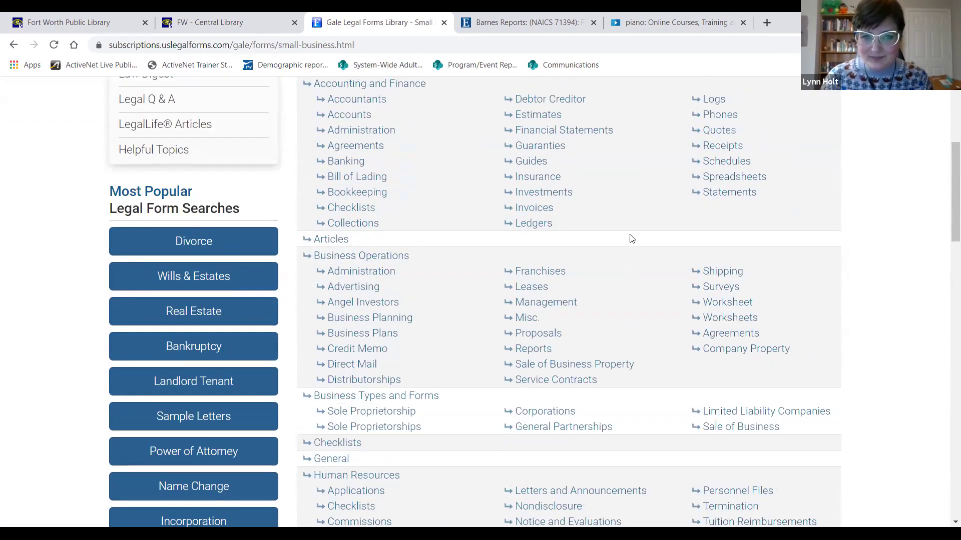
scroll(700, 180, up, 1)
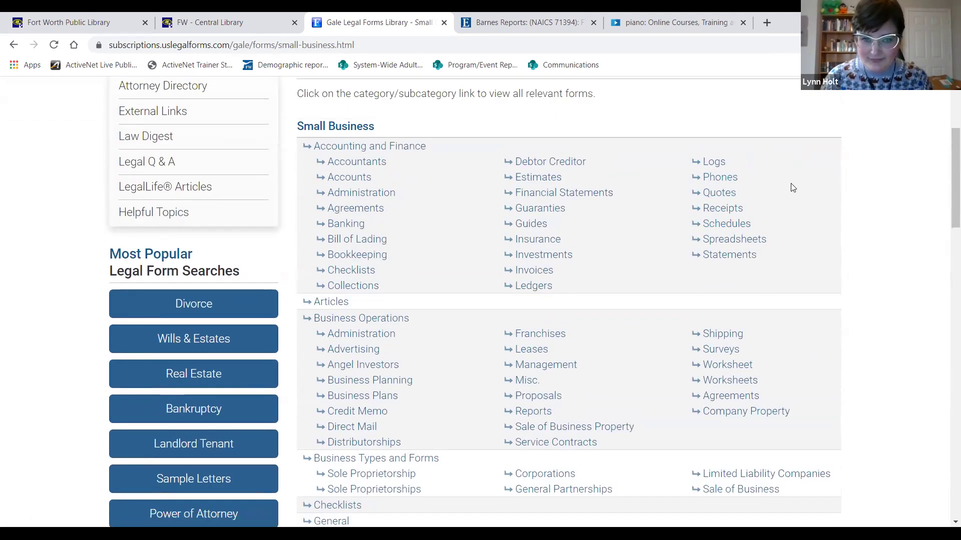
Step: Open the Invoice 4 form from the Invoices under Accounting and Finance and view its description and download formats
click(534, 270)
scroll(592, 337, down, 4)
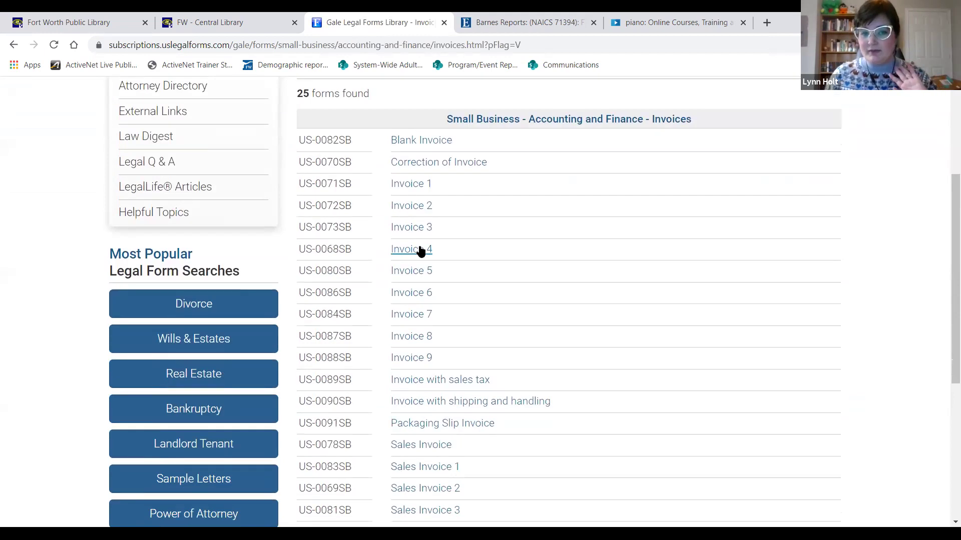
click(416, 251)
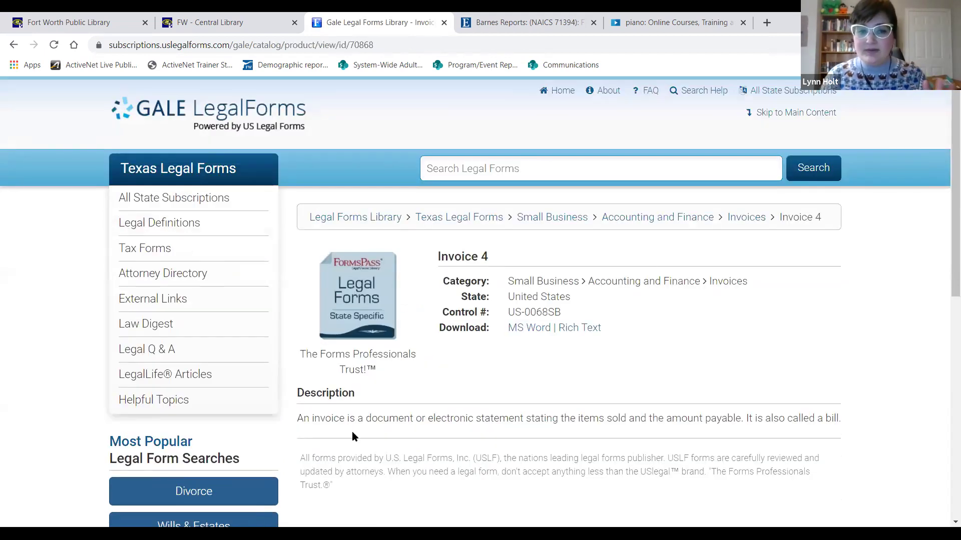
scroll(353, 431, down, 3)
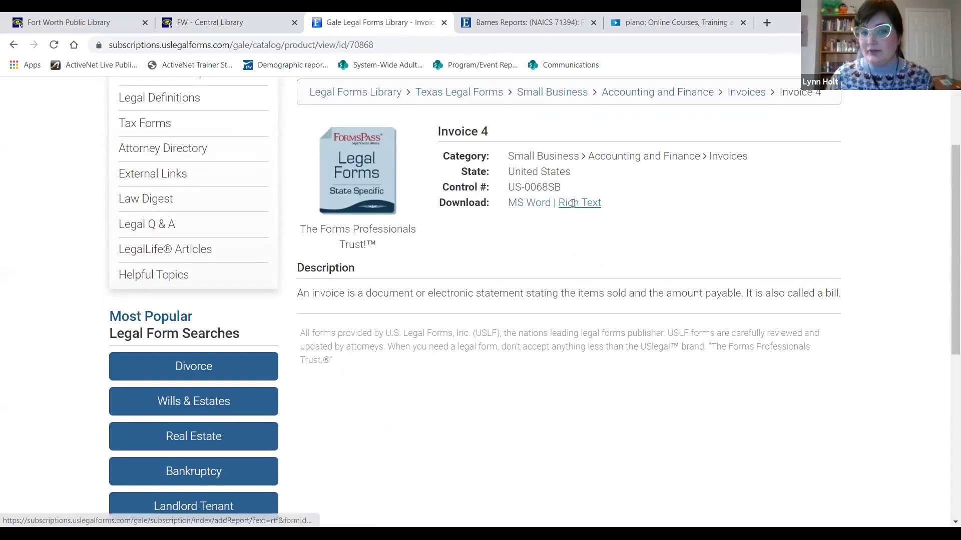
Step: Download the Invoice 4 form in MS Word format and return to the Invoices list to look over the other forms
click(523, 205)
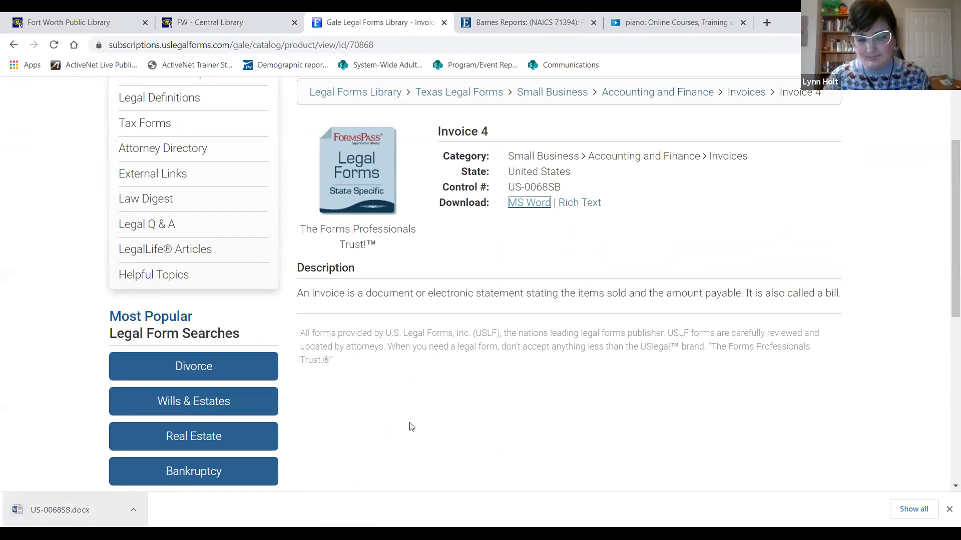
scroll(659, 318, up, 2)
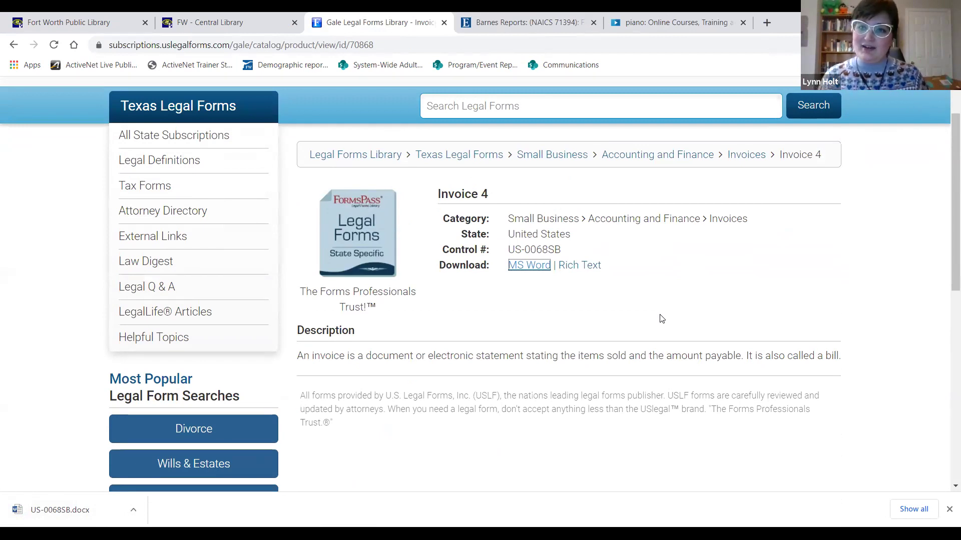
click(14, 44)
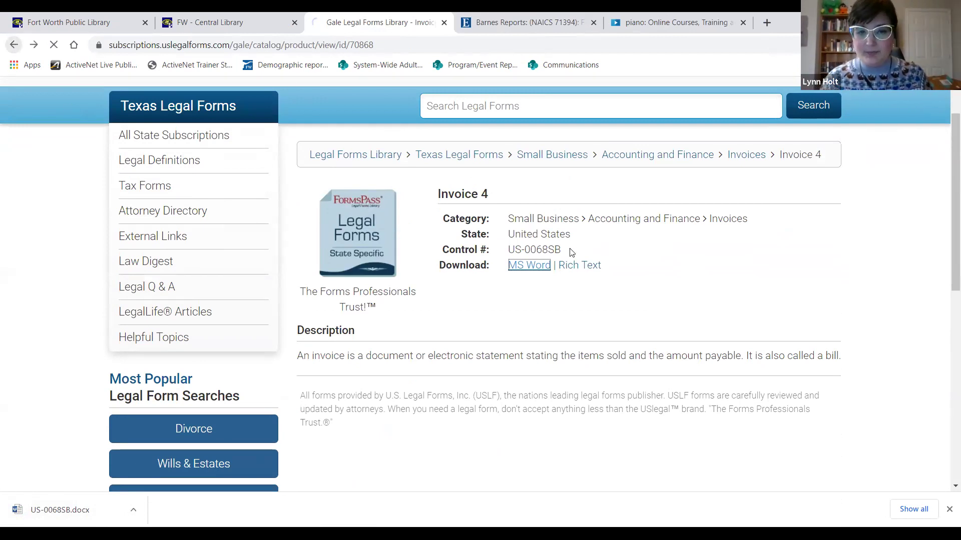
scroll(564, 262, down, 1)
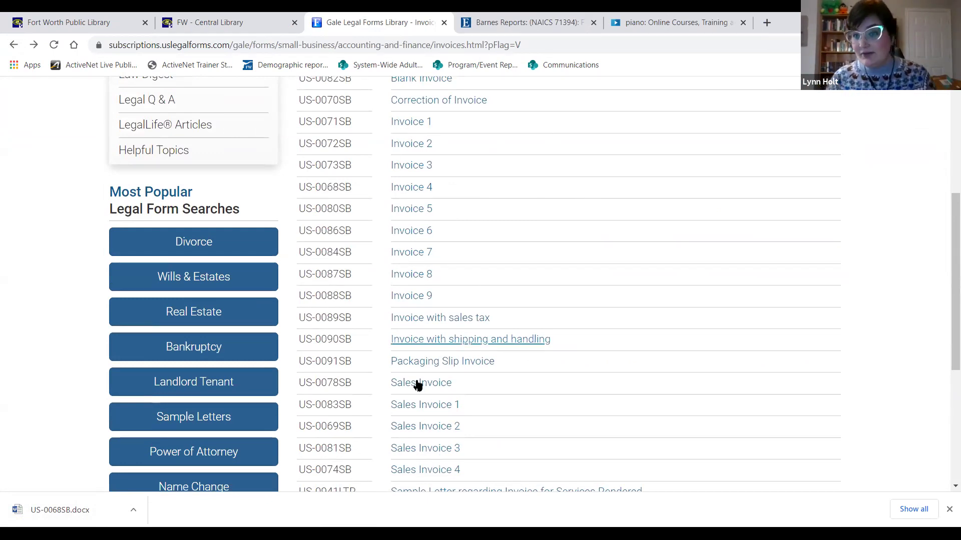
scroll(476, 369, down, 4)
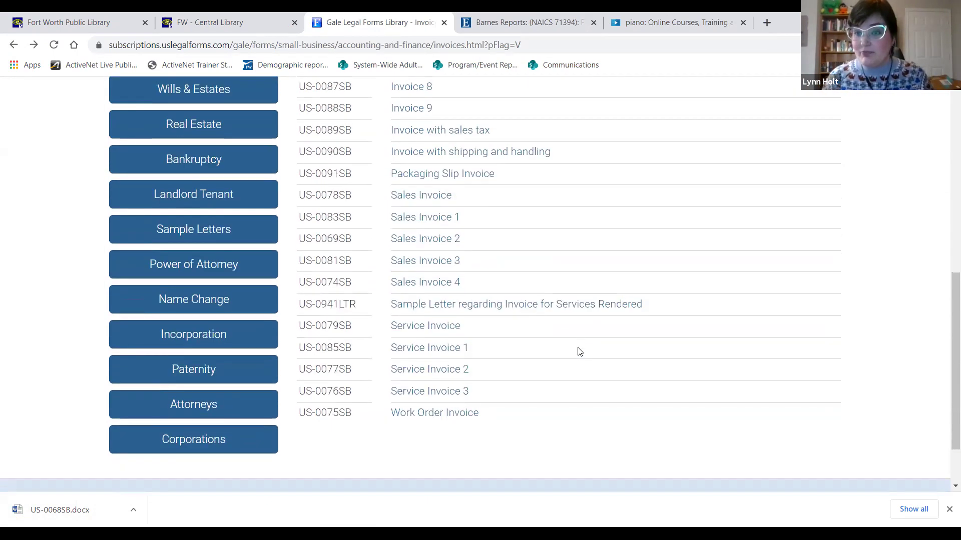
scroll(579, 346, down, 1)
scroll(578, 343, up, 10)
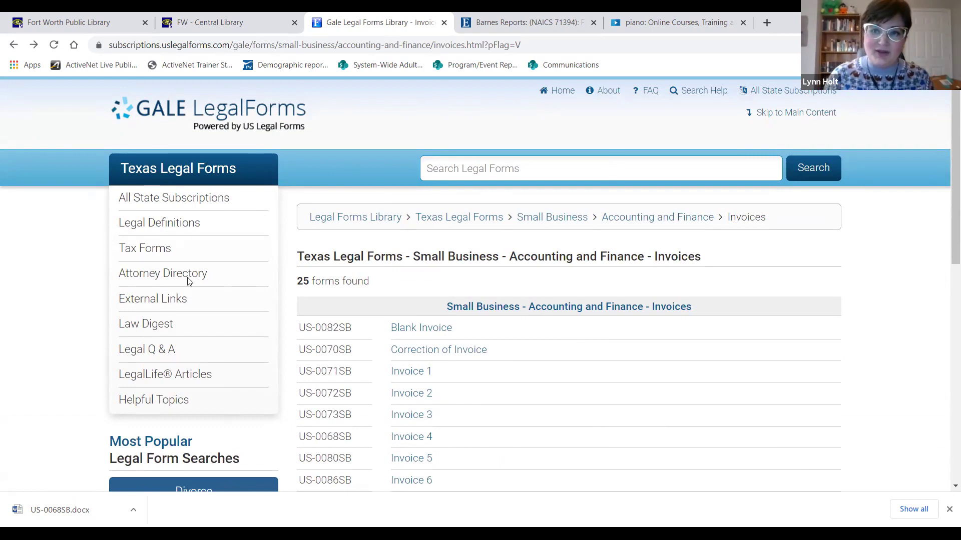
Step: Open Reference Solutions (Reference USA) from the library's Business databases and look over its available databases
click(210, 22)
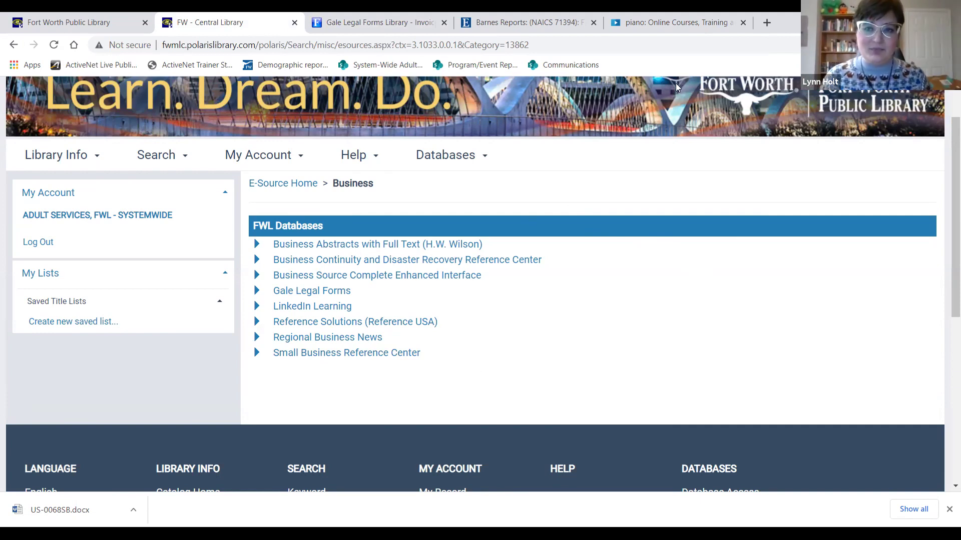
click(433, 323)
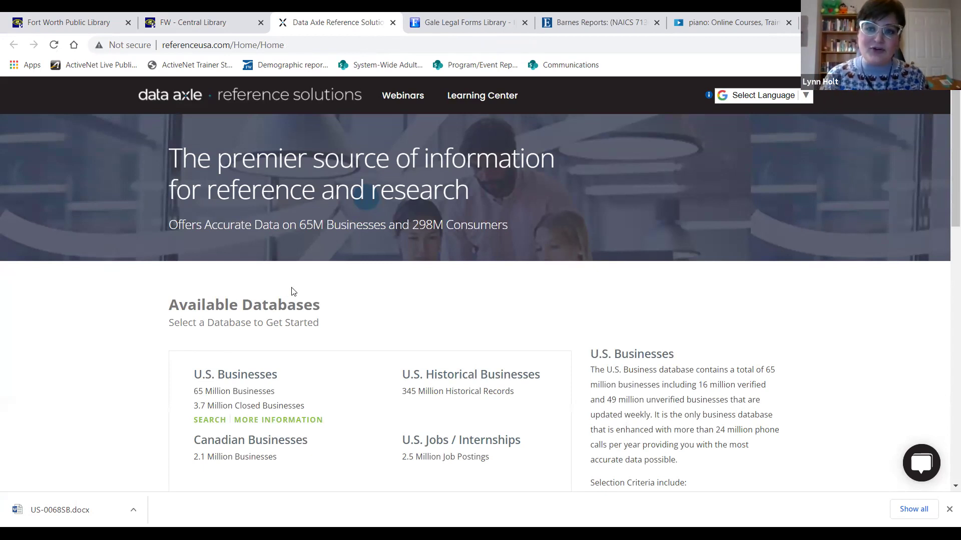
scroll(287, 289, down, 4)
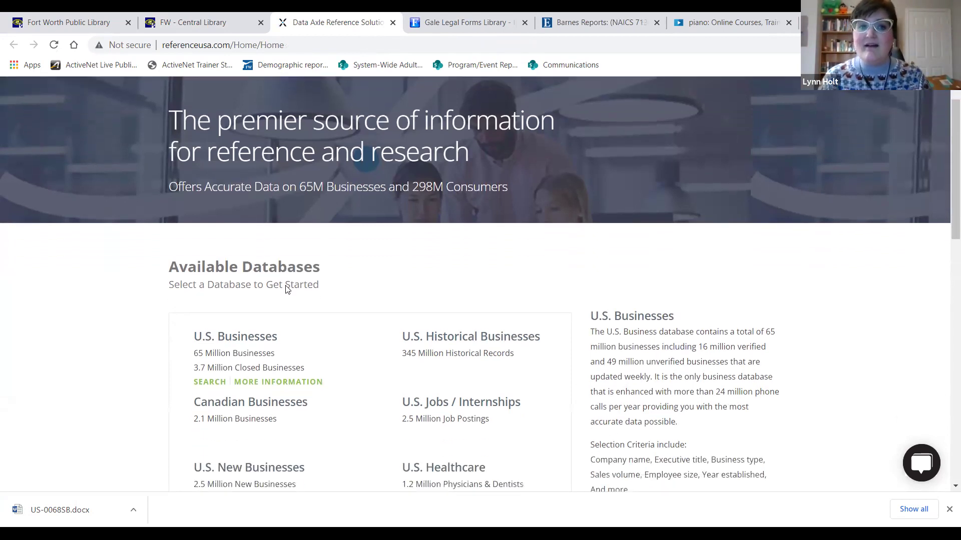
mouse_move(285, 284)
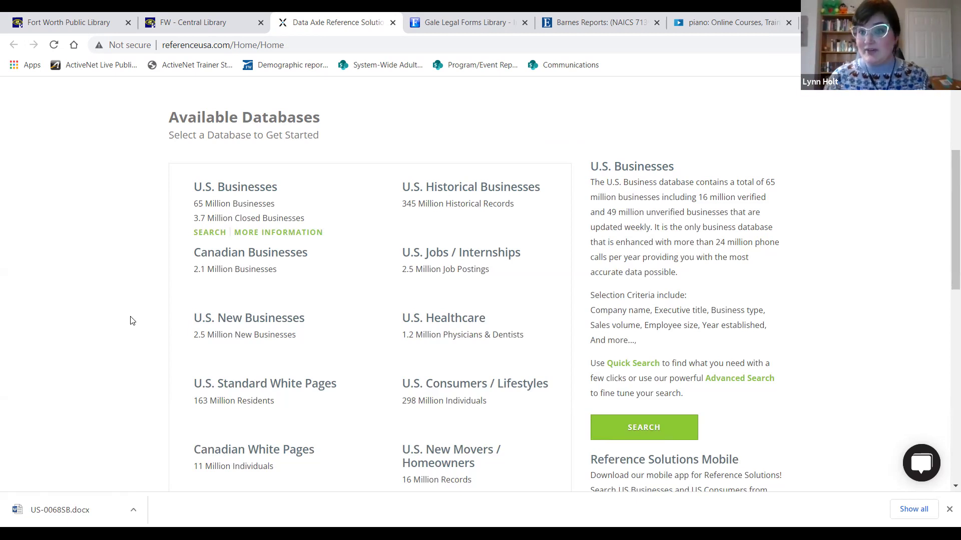
scroll(144, 303, down, 1)
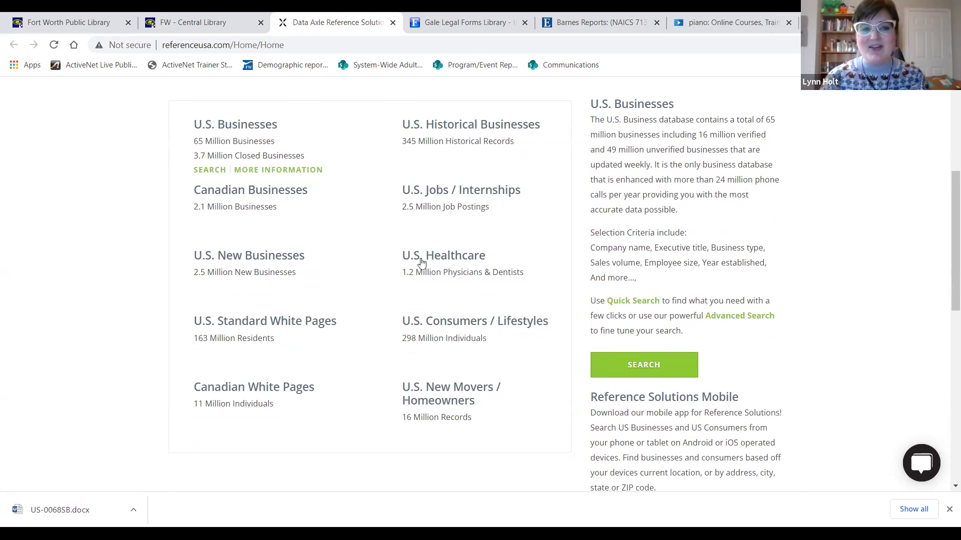
mouse_move(336, 253)
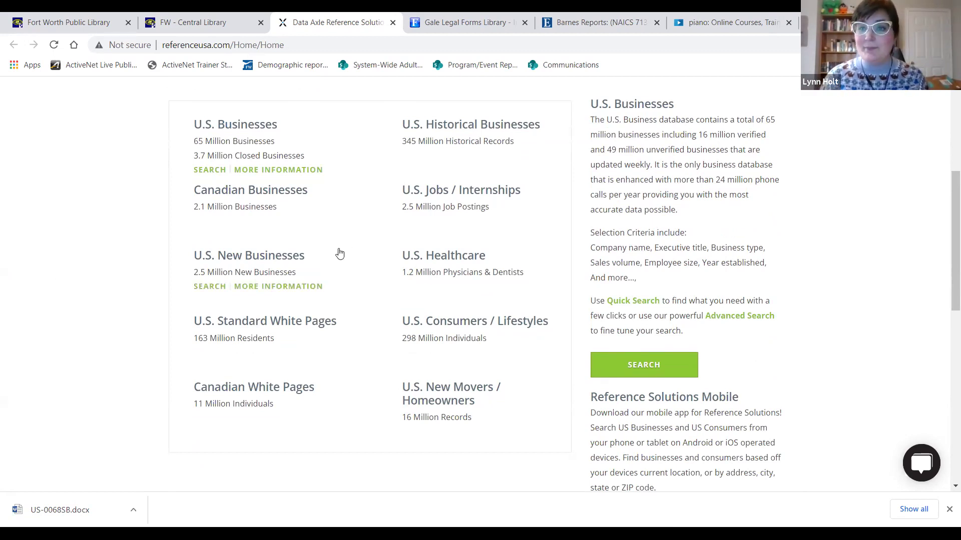
Step: Search the U.S. Businesses database for the company name funimation
click(266, 129)
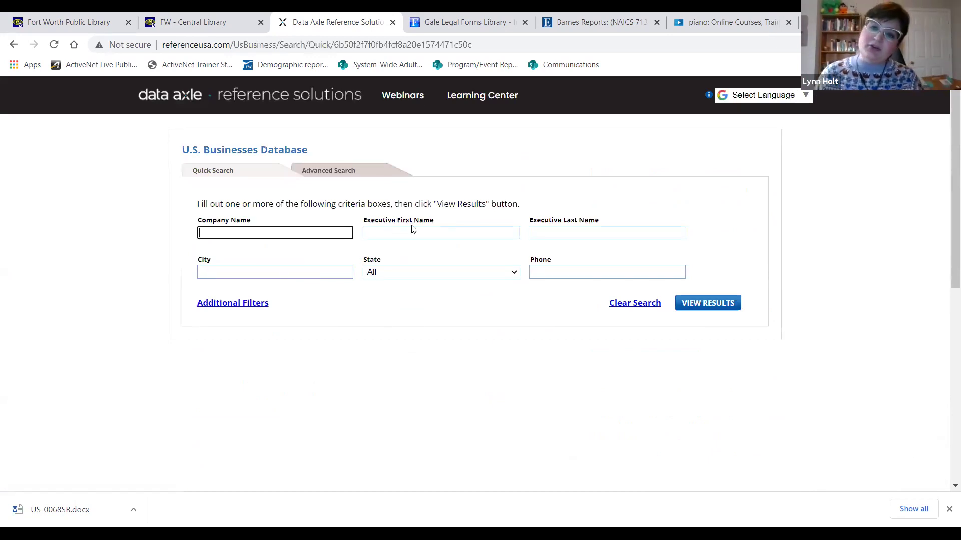
text(funi)
click(227, 258)
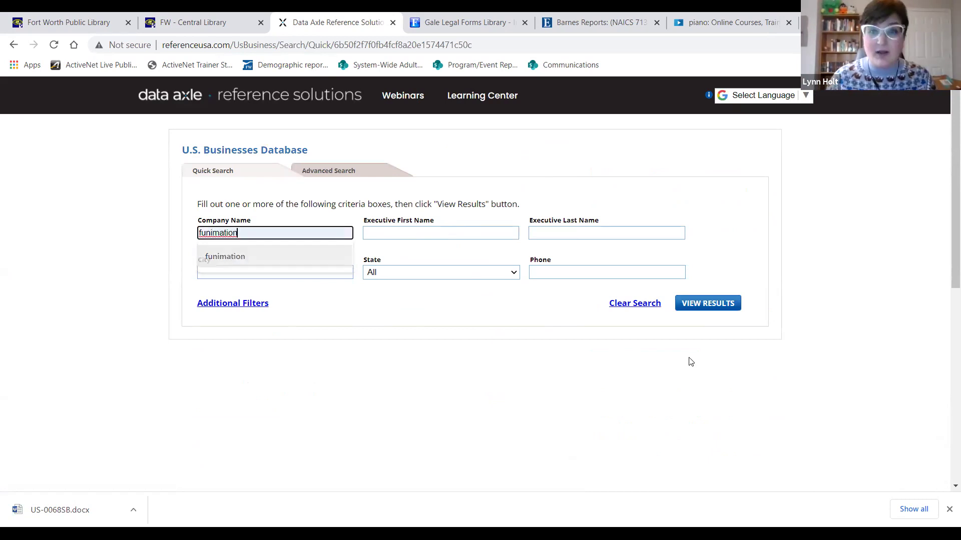
click(713, 301)
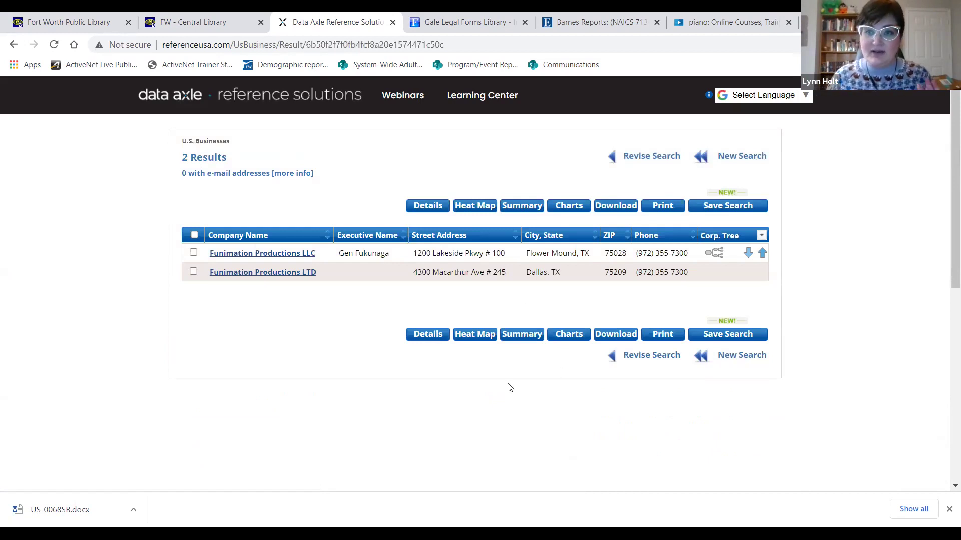
Step: Open the Funimation Productions LLC record and look over its location, job listings, industry profile, business profile and business demographics
click(300, 253)
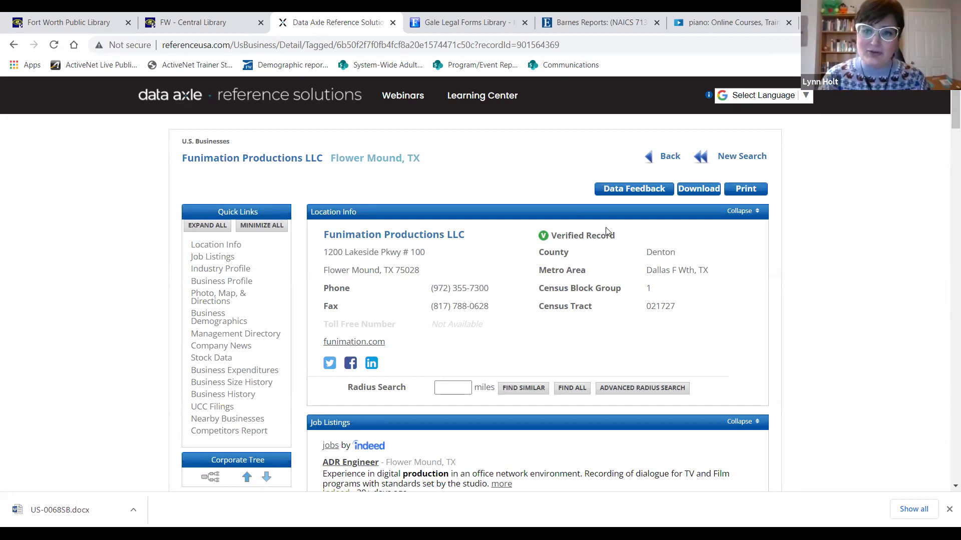
scroll(601, 213, down, 5)
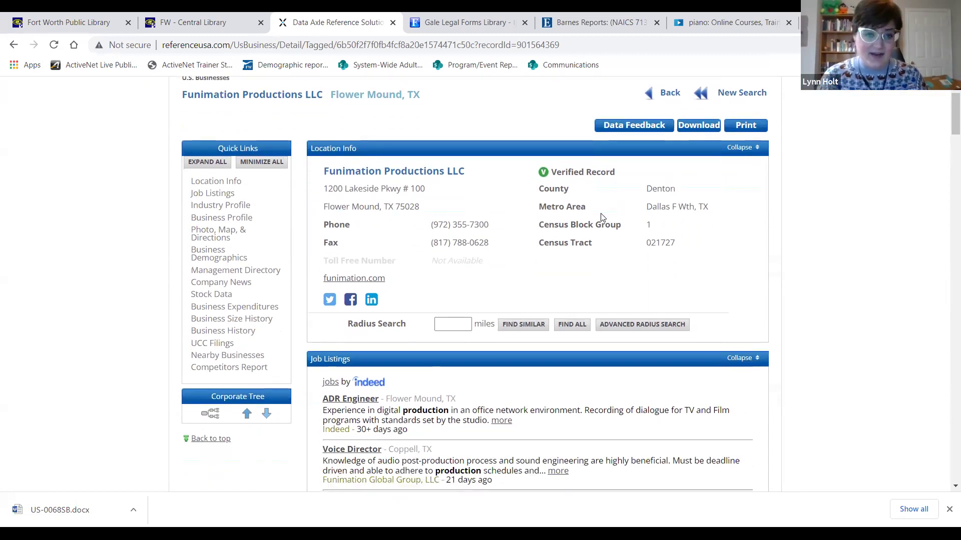
scroll(601, 216, down, 7)
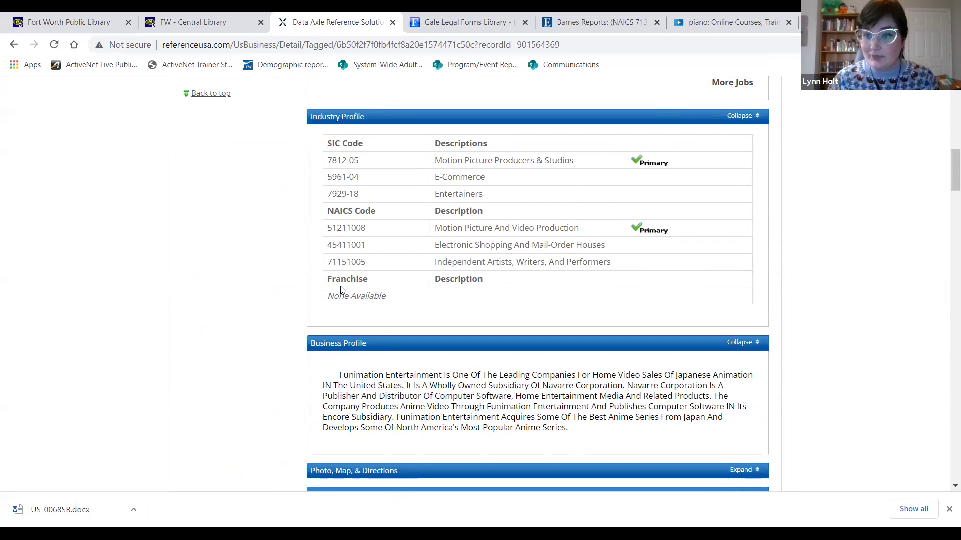
scroll(340, 288, down, 7)
scroll(467, 273, down, 2)
scroll(468, 274, up, 2)
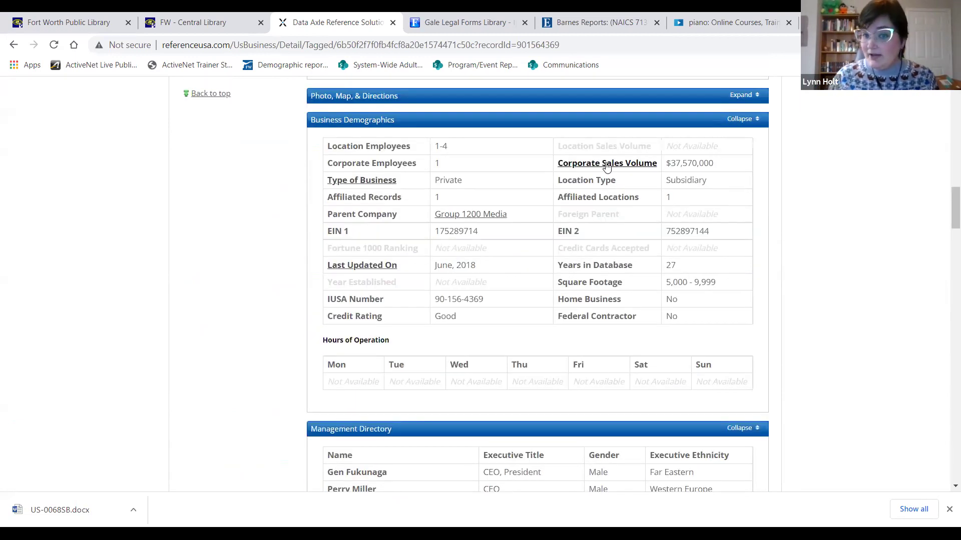
scroll(482, 242, down, 2)
scroll(406, 151, up, 7)
scroll(406, 151, up, 15)
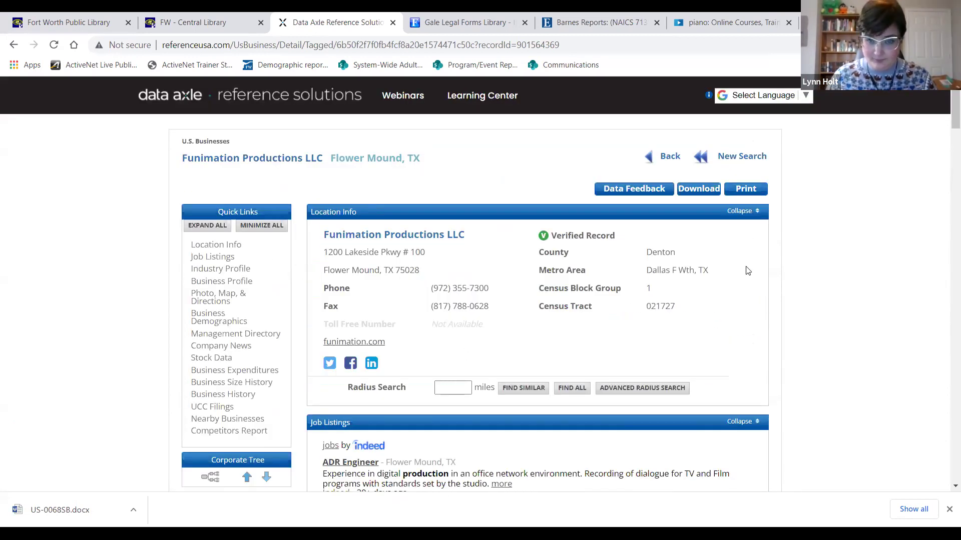
Step: Examine the Management Directory in the company record, including the executive titles, gender and ethnicity
scroll(718, 320, down, 1)
scroll(718, 320, down, 20)
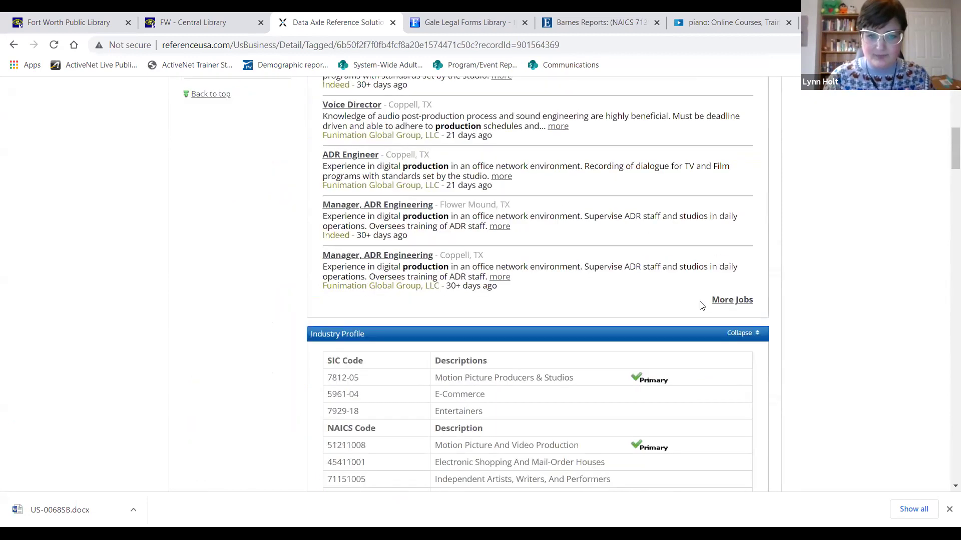
scroll(698, 304, down, 2)
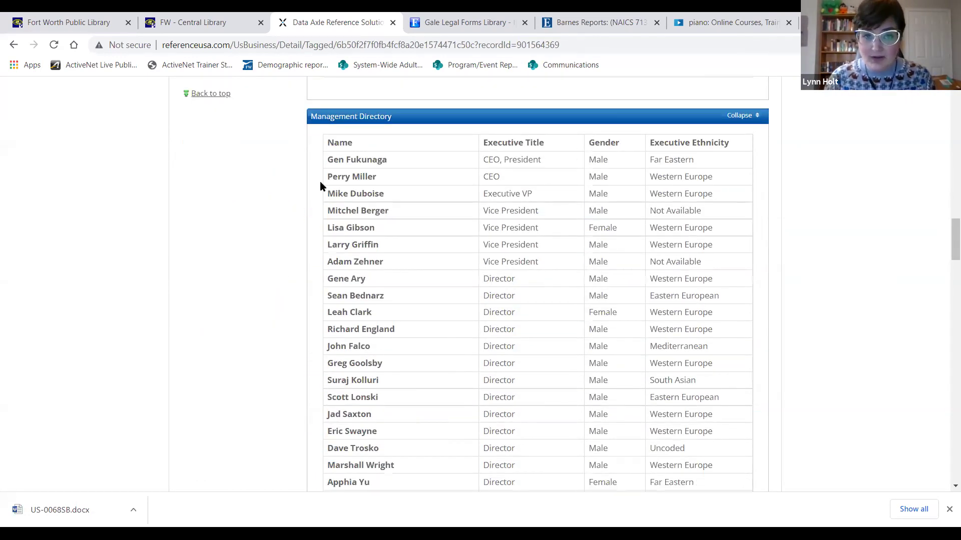
scroll(611, 275, down, 6)
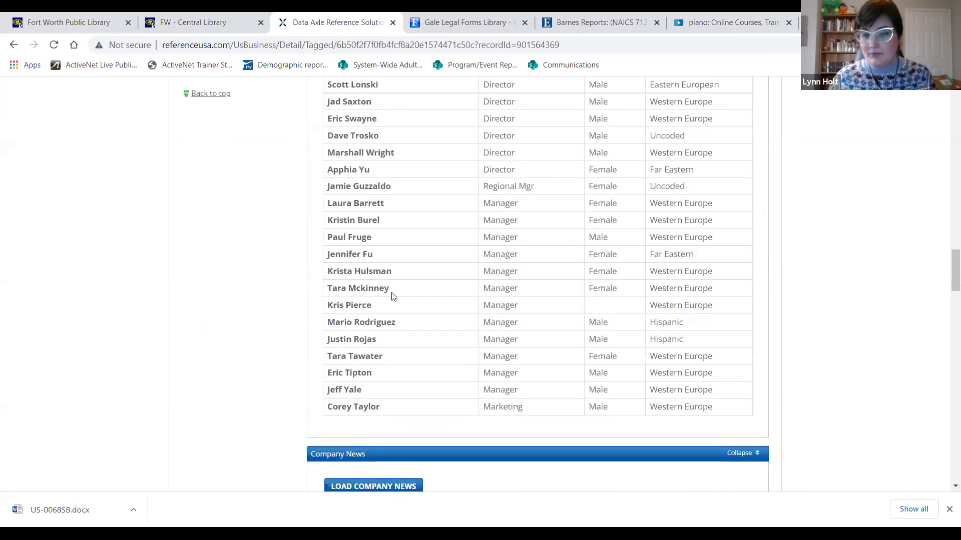
scroll(583, 435, up, 7)
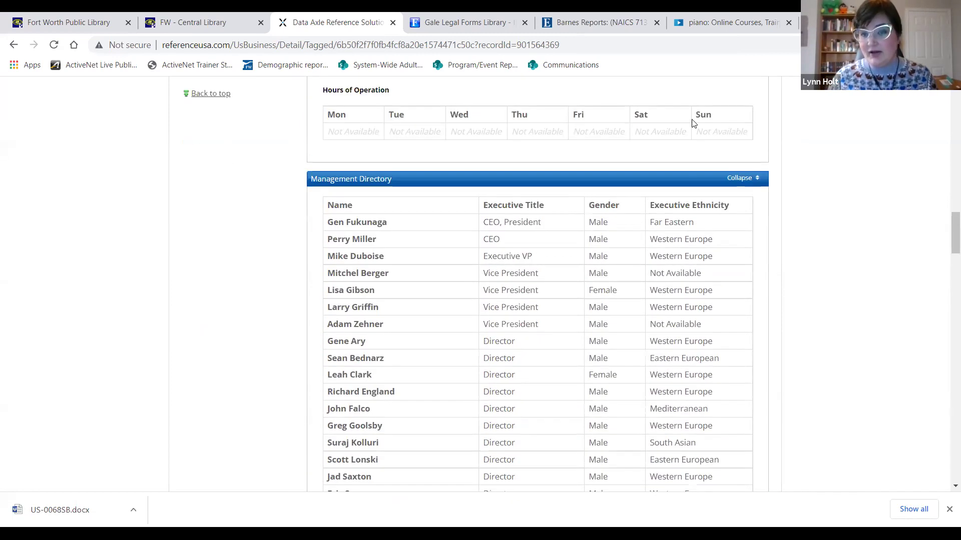
scroll(678, 159, down, 8)
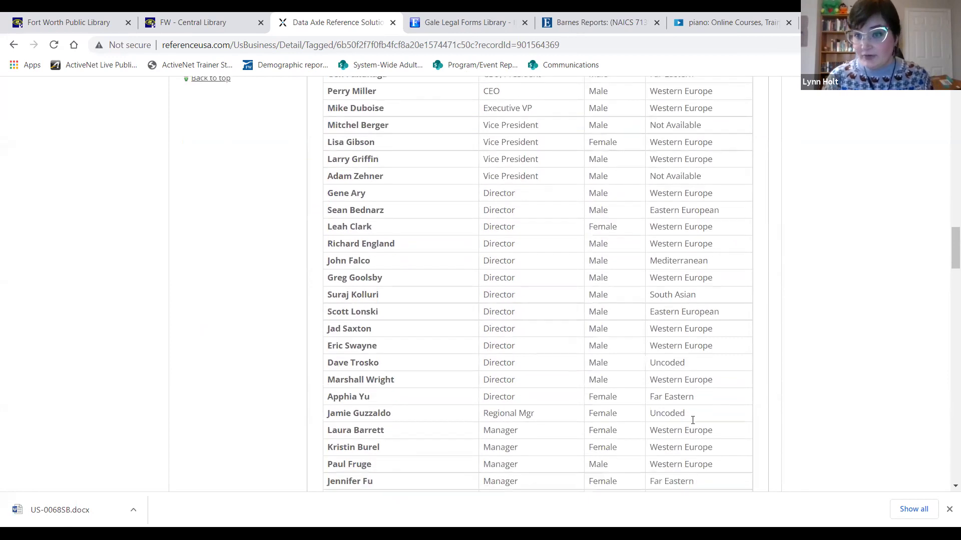
Step: Examine the company's Business Expenditures, the sales volume and employee size charts, and the yearly business history
scroll(679, 390, down, 11)
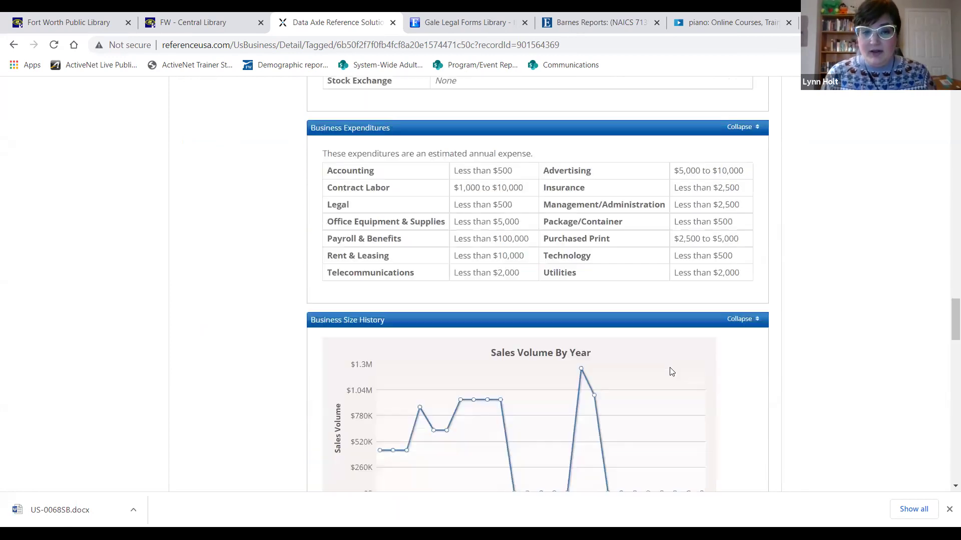
scroll(662, 351, down, 2)
scroll(600, 285, up, 2)
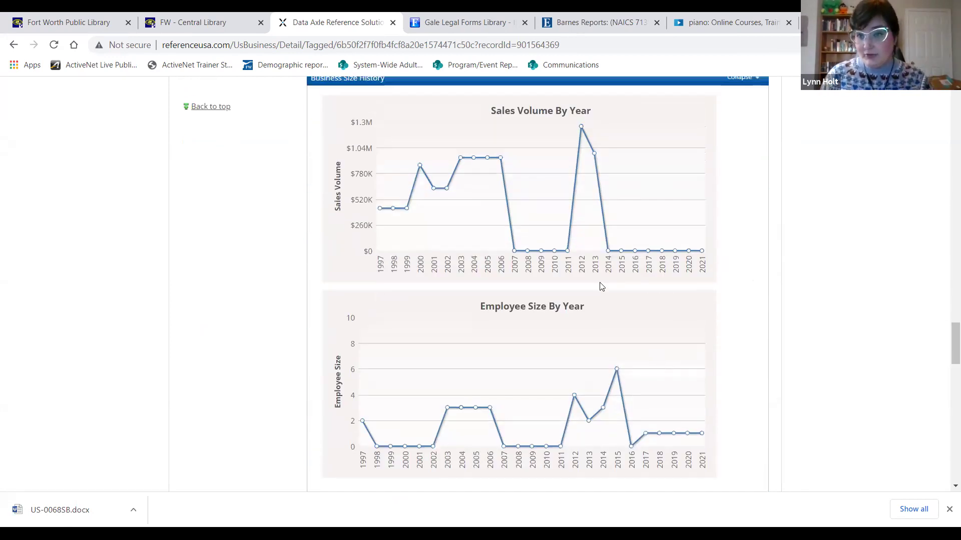
scroll(592, 283, down, 10)
scroll(580, 260, down, 6)
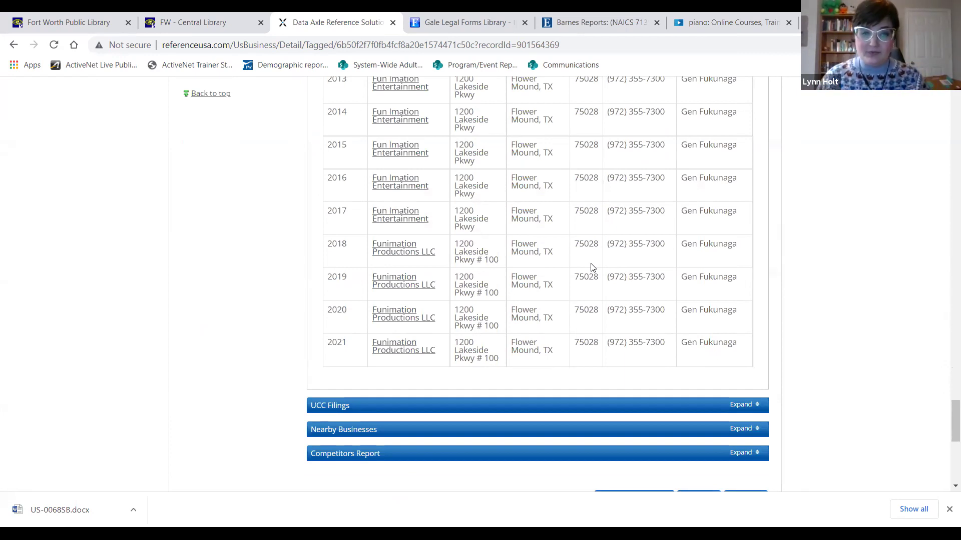
scroll(688, 158, up, 20)
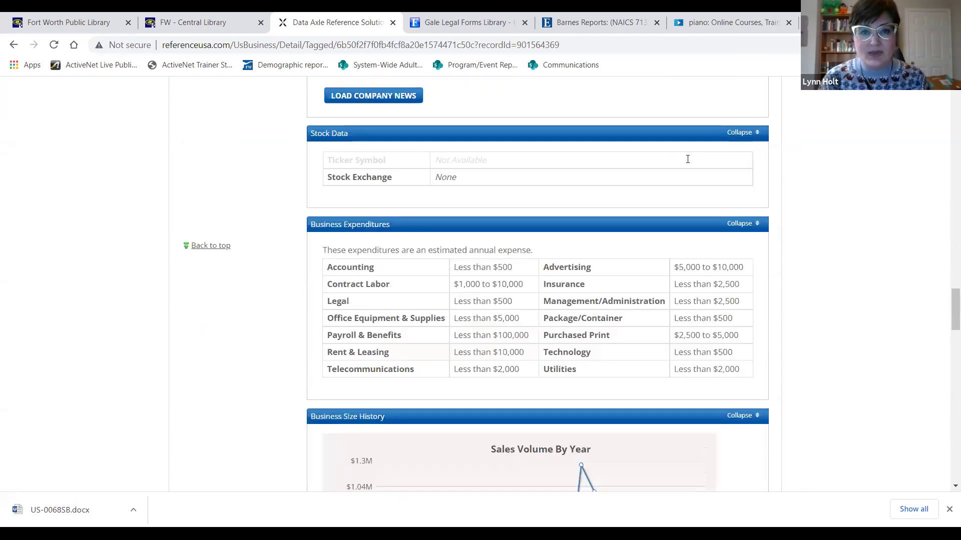
scroll(688, 159, up, 20)
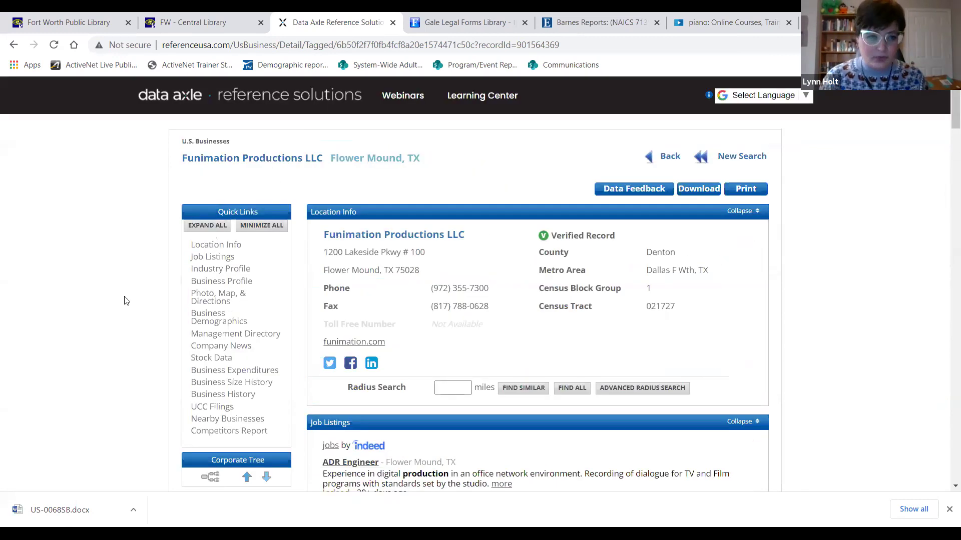
Step: Revise the search by clearing the company name, and open the Advanced Search criteria of the U.S. Businesses database
click(13, 45)
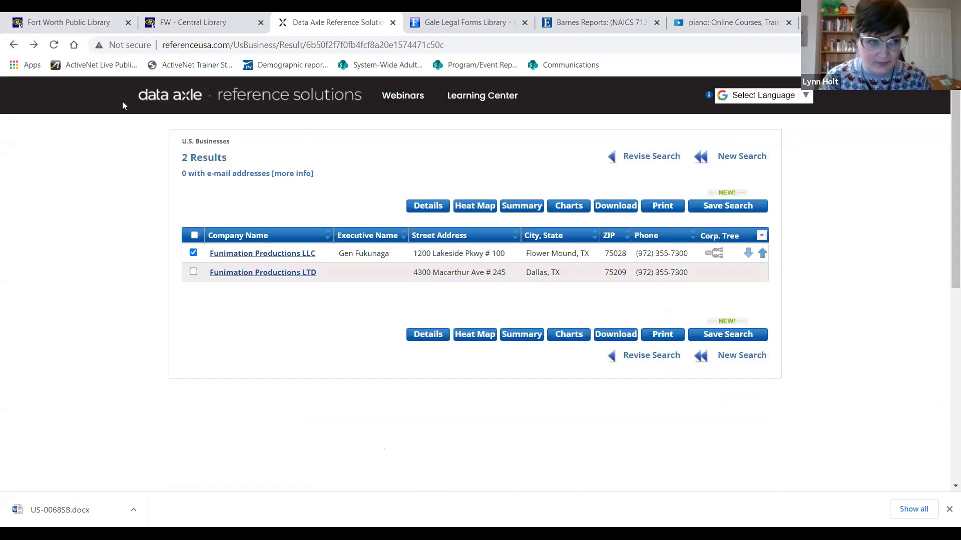
click(611, 157)
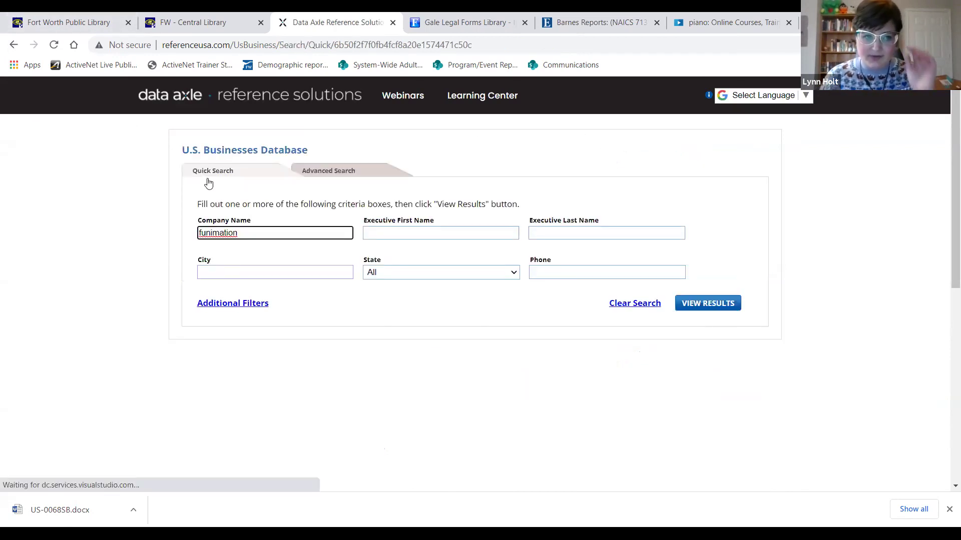
double_click(253, 235)
key(BackSpace)
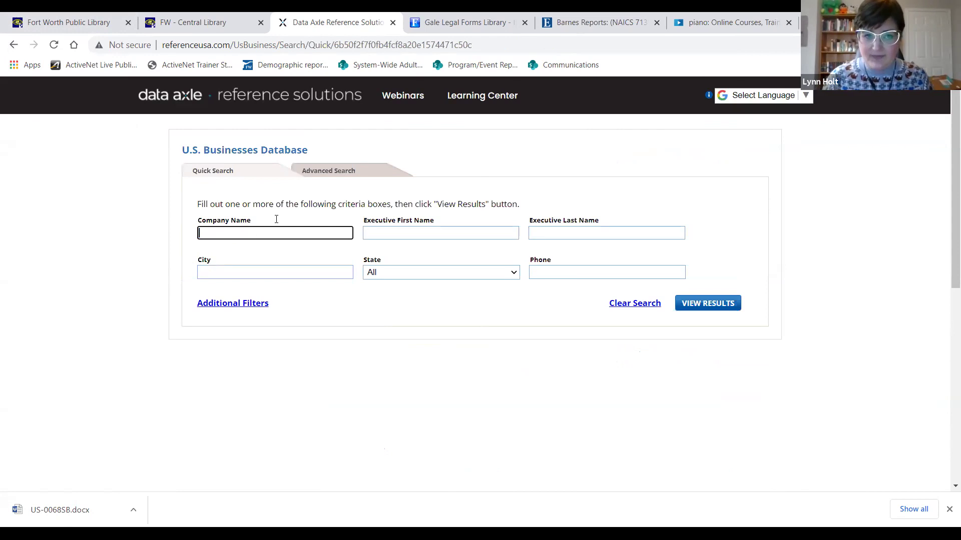
click(332, 171)
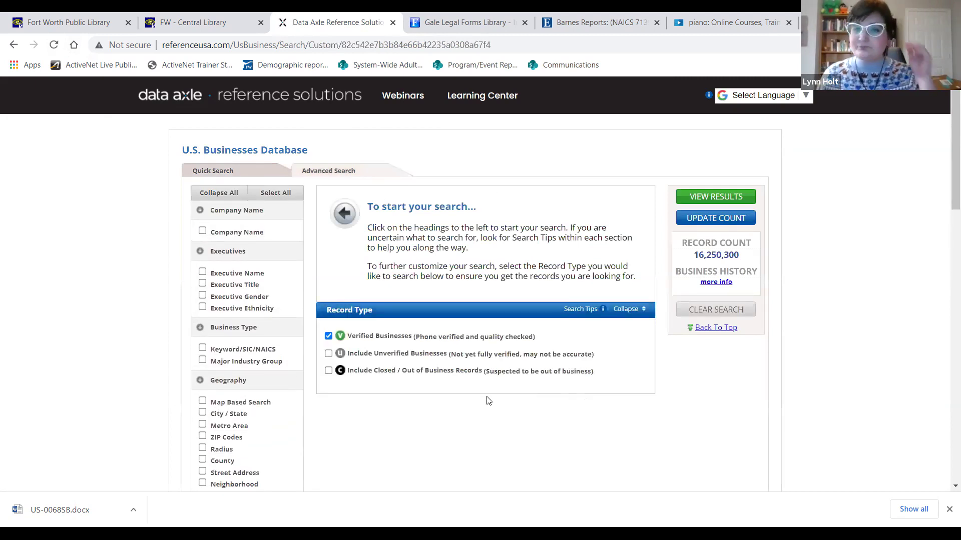
scroll(488, 400, down, 2)
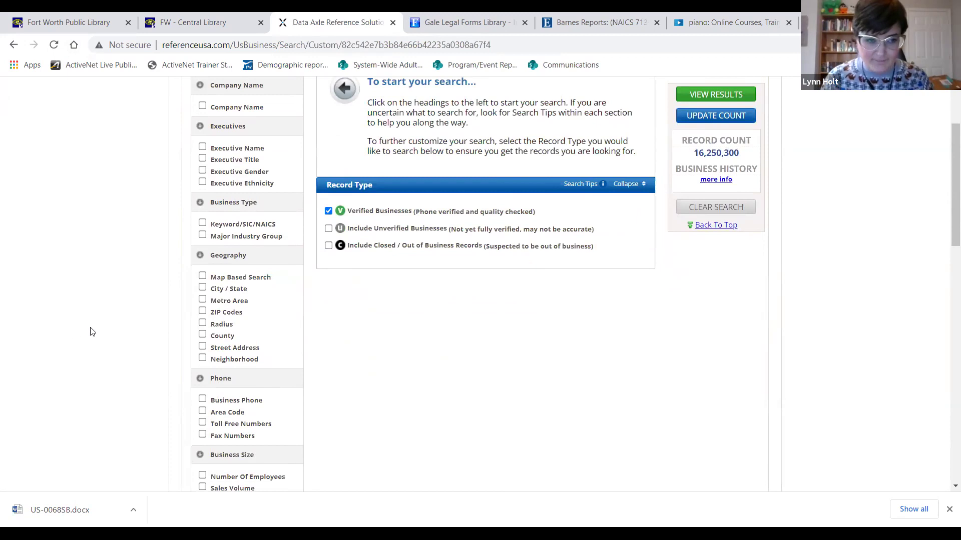
Step: Add the City / State criterion and examine the other available search criteria, from Phone and Business Size down to Special Selects and Exclusions
click(203, 289)
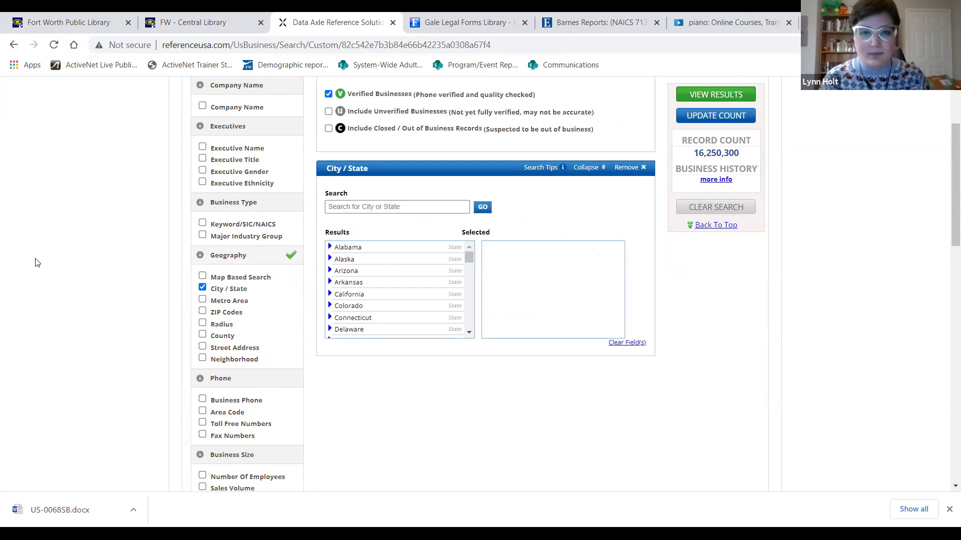
scroll(398, 365, down, 3)
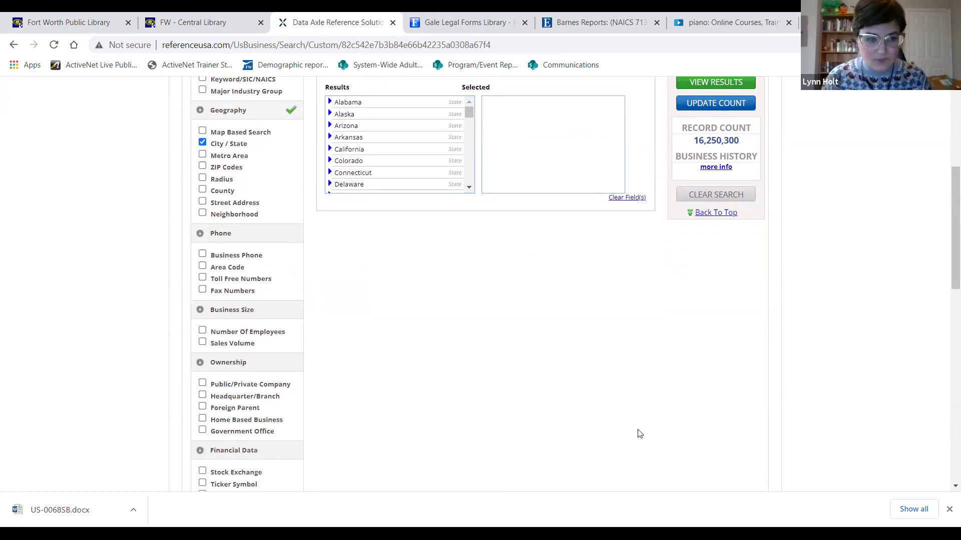
scroll(462, 336, down, 6)
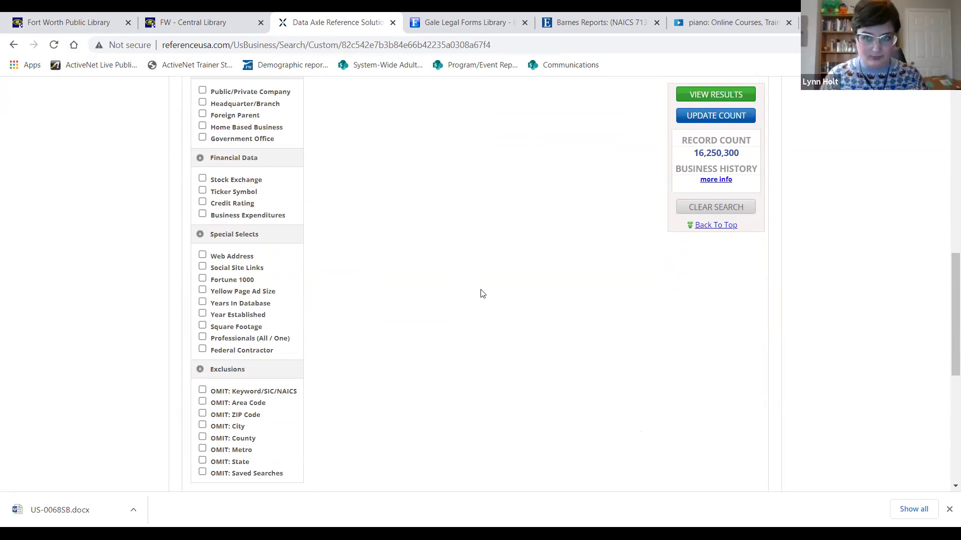
scroll(259, 285, down, 3)
scroll(391, 342, up, 3)
scroll(391, 343, up, 2)
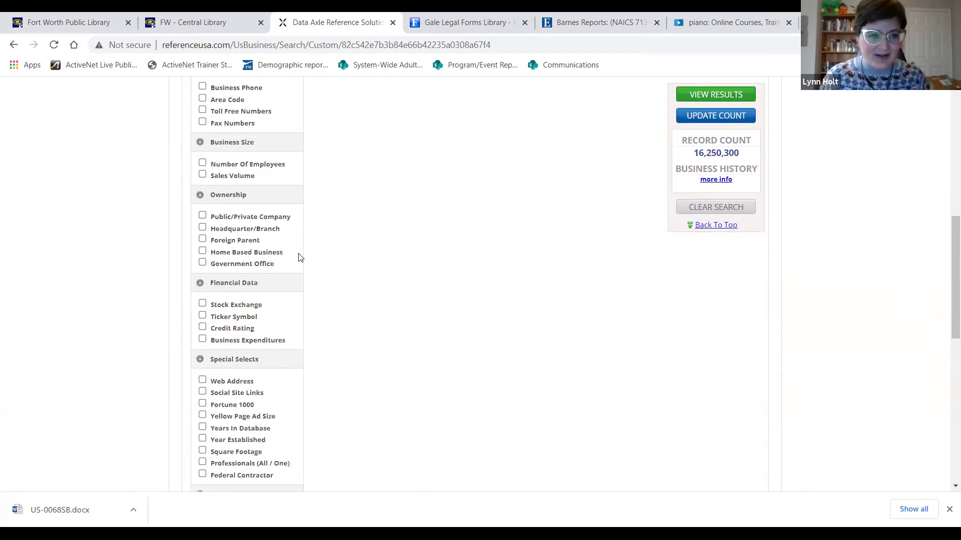
scroll(299, 257, up, 3)
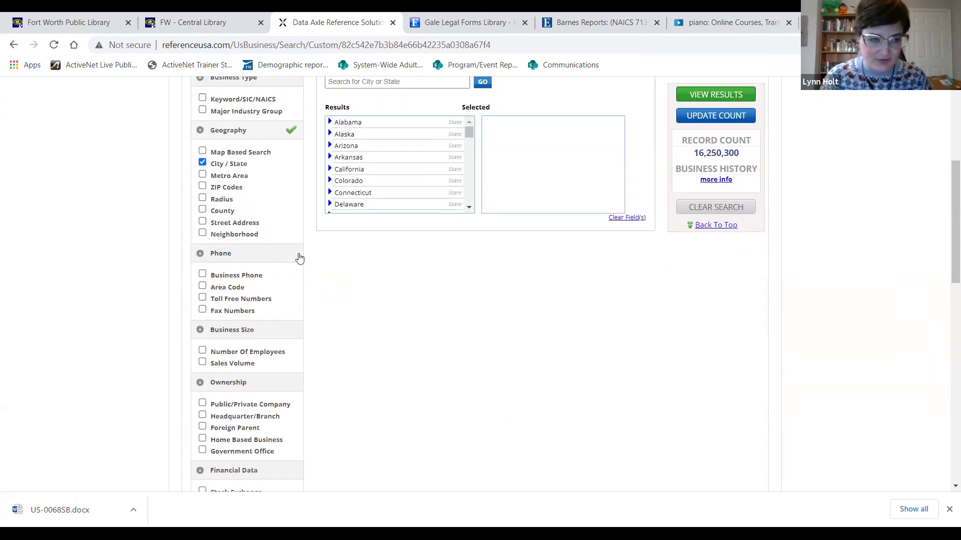
scroll(298, 257, down, 2)
scroll(458, 323, down, 1)
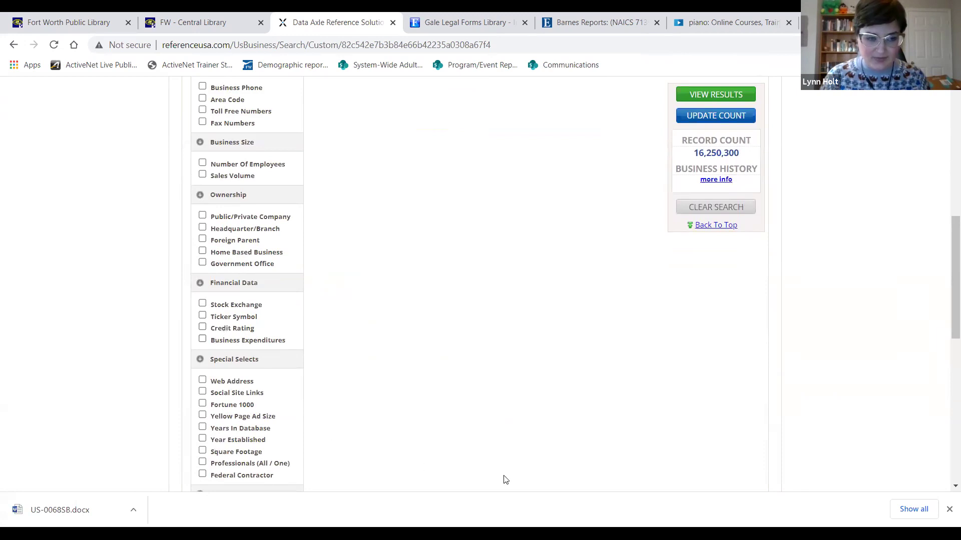
scroll(476, 435, up, 1)
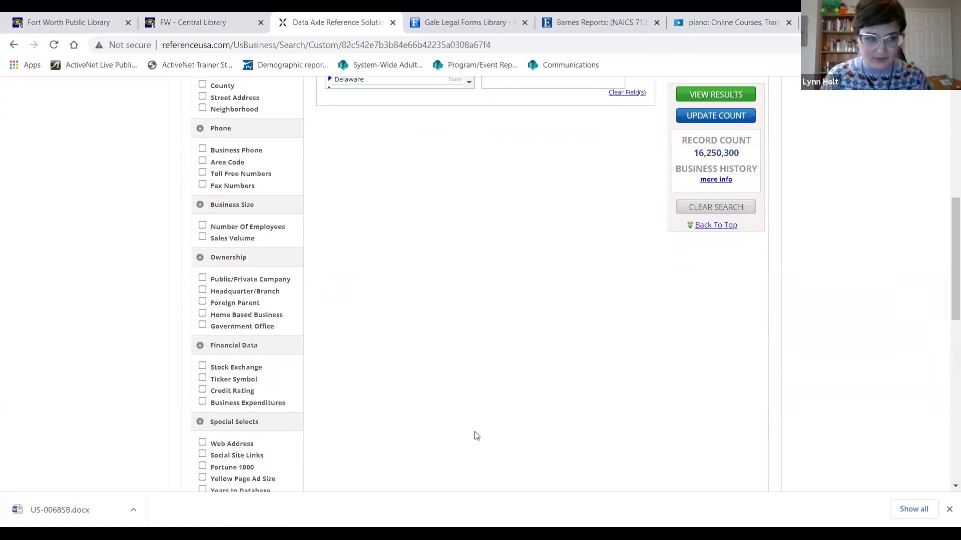
scroll(477, 436, down, 4)
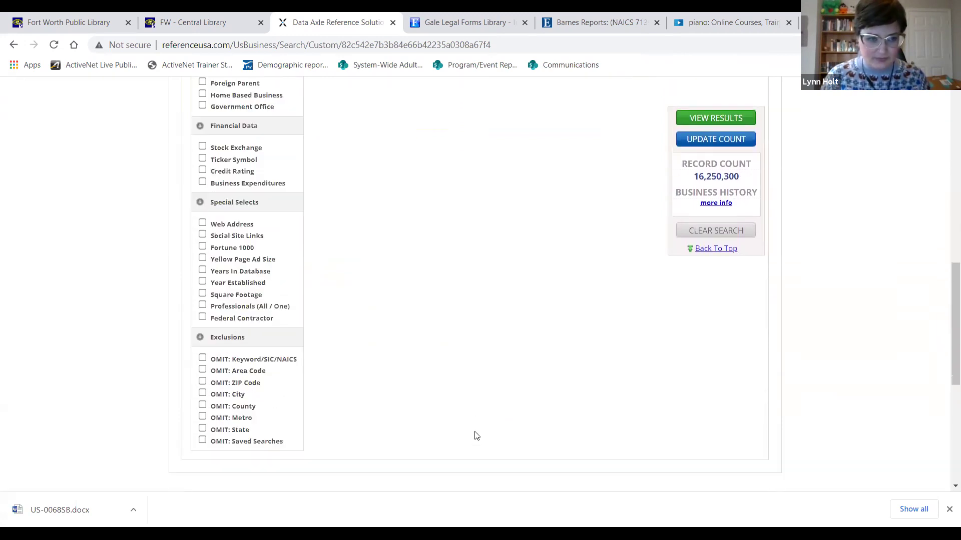
scroll(476, 436, up, 5)
scroll(474, 436, up, 2)
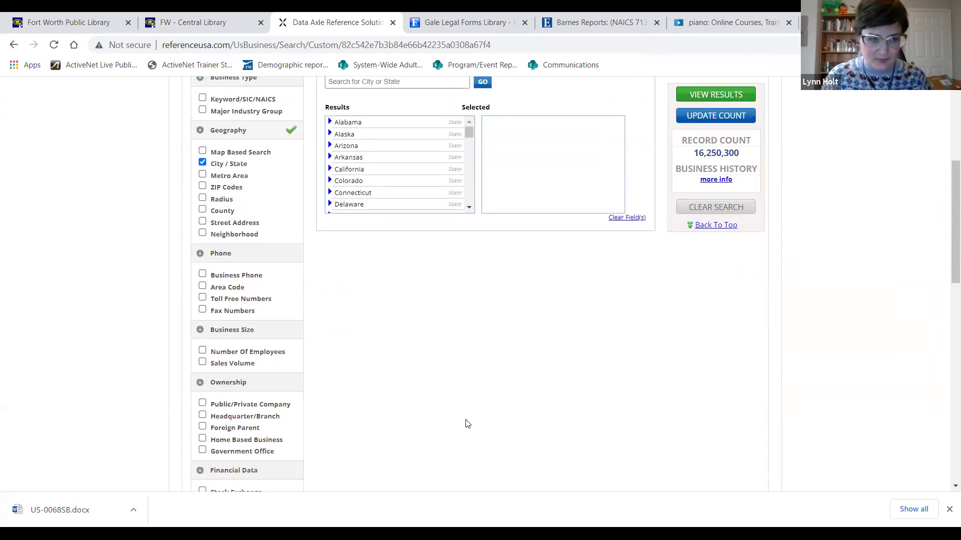
Step: Remove the City / State criterion and add the Major Industry Group criterion under Business Type
click(202, 225)
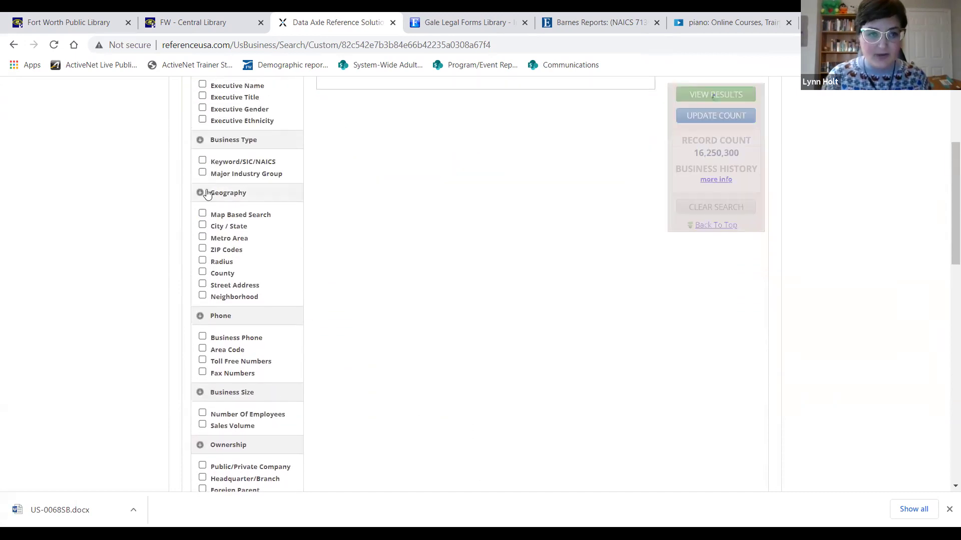
click(203, 173)
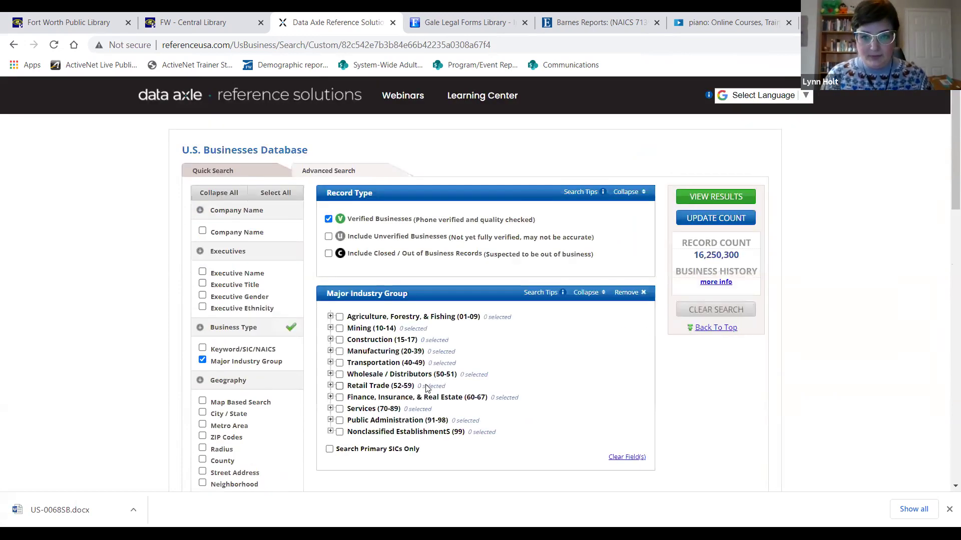
scroll(427, 389, down, 2)
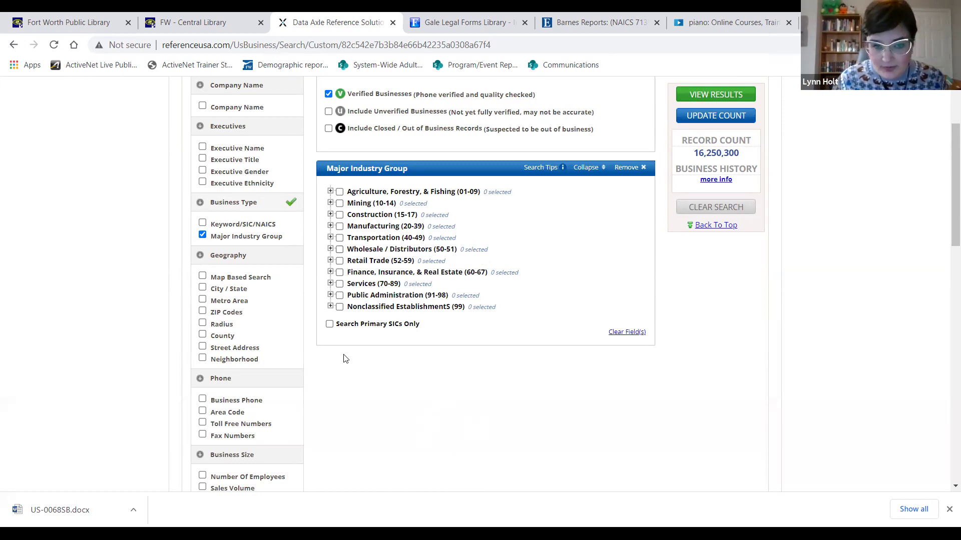
Step: Expand the Wholesale / Distributors, Retail Trade and Nonclassified Establishments industry groups to examine their subcategories
click(330, 249)
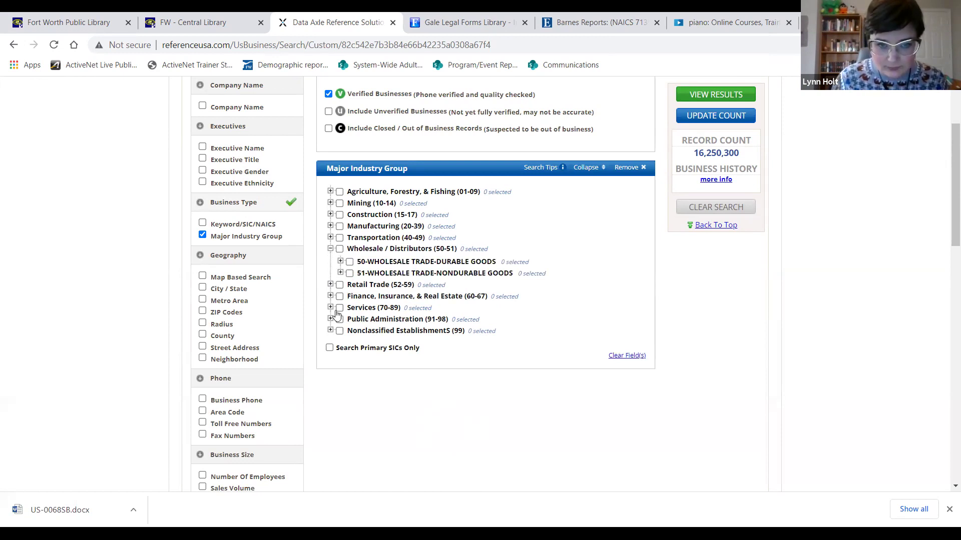
scroll(334, 316, down, 1)
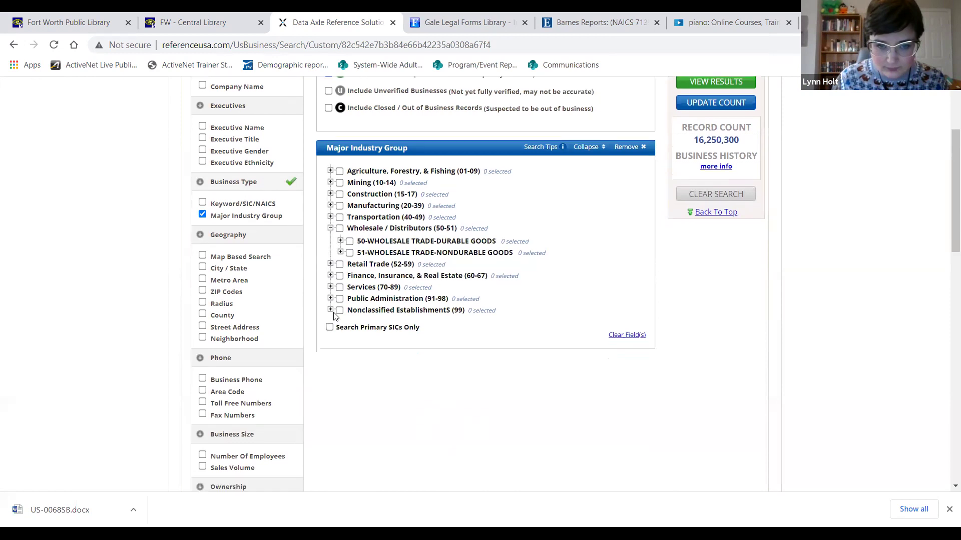
click(331, 222)
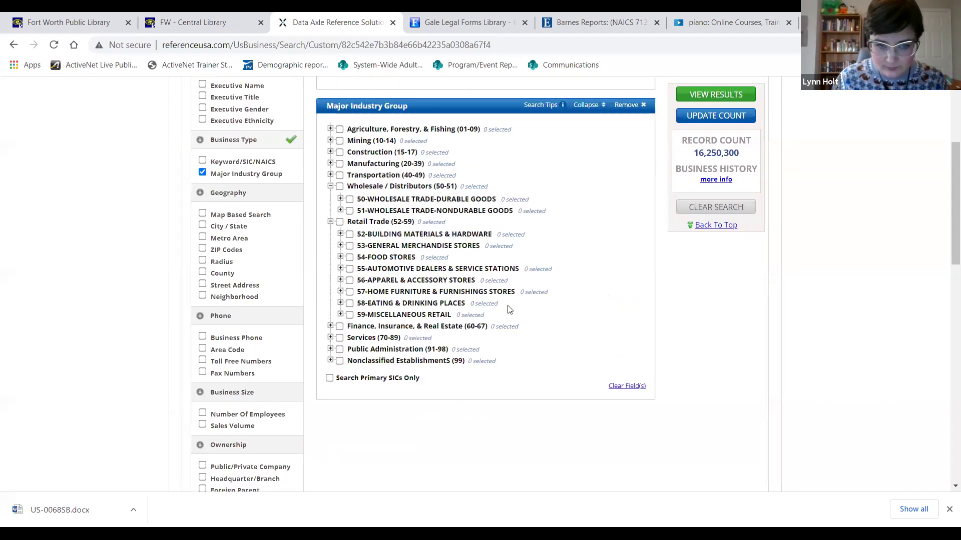
scroll(502, 310, down, 1)
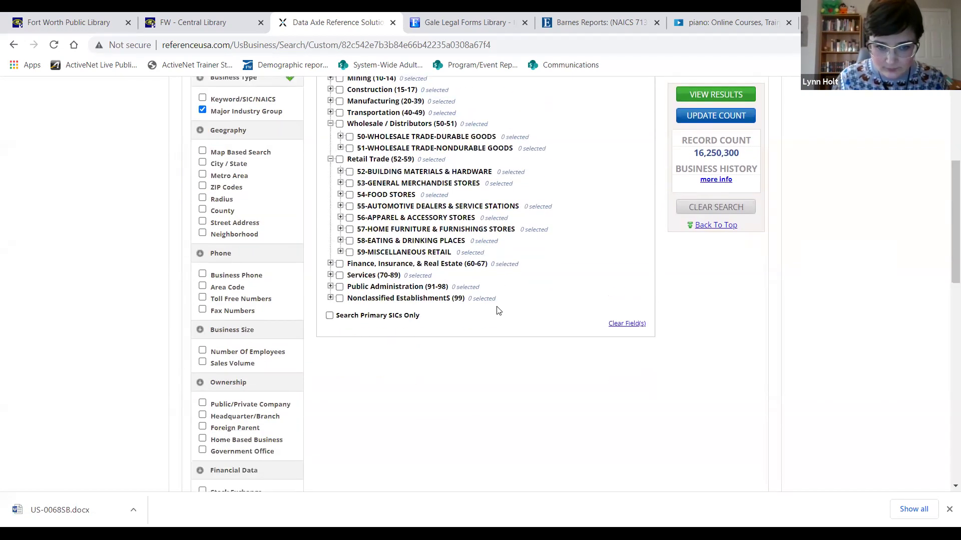
click(330, 298)
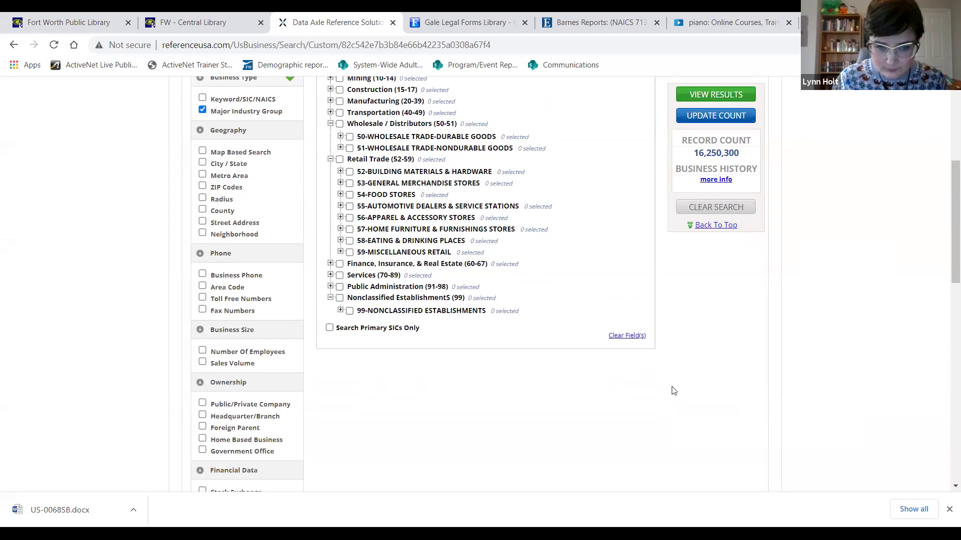
click(340, 310)
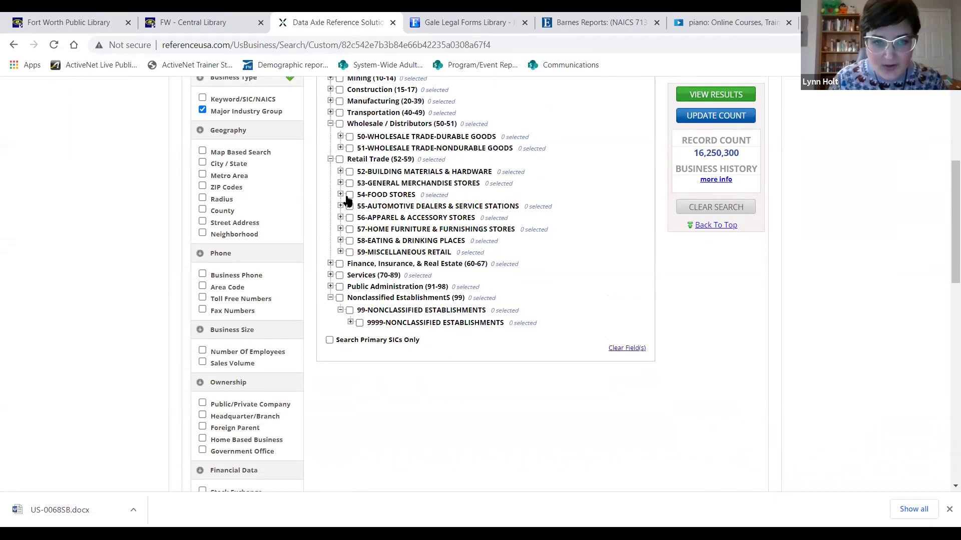
scroll(409, 268, up, 1)
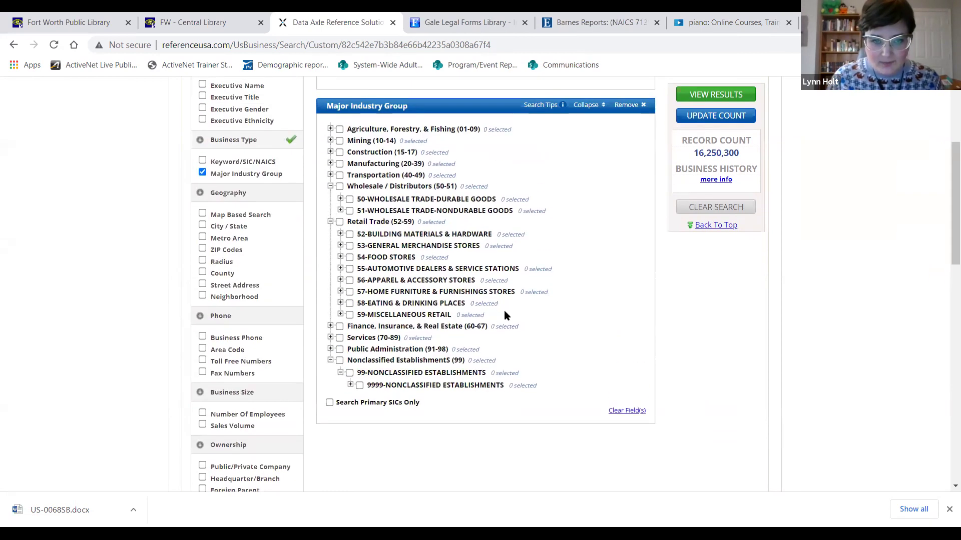
Step: Select 549901-Health & Diet Foods-Retail within the Miscellaneous Food Stores category of Food Stores, and update the record count
click(340, 257)
scroll(590, 332, down, 1)
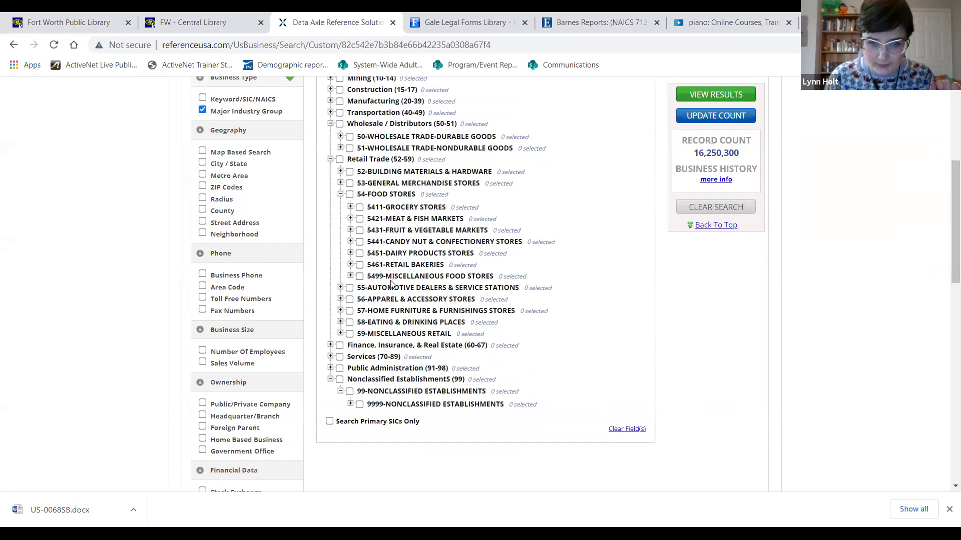
click(351, 276)
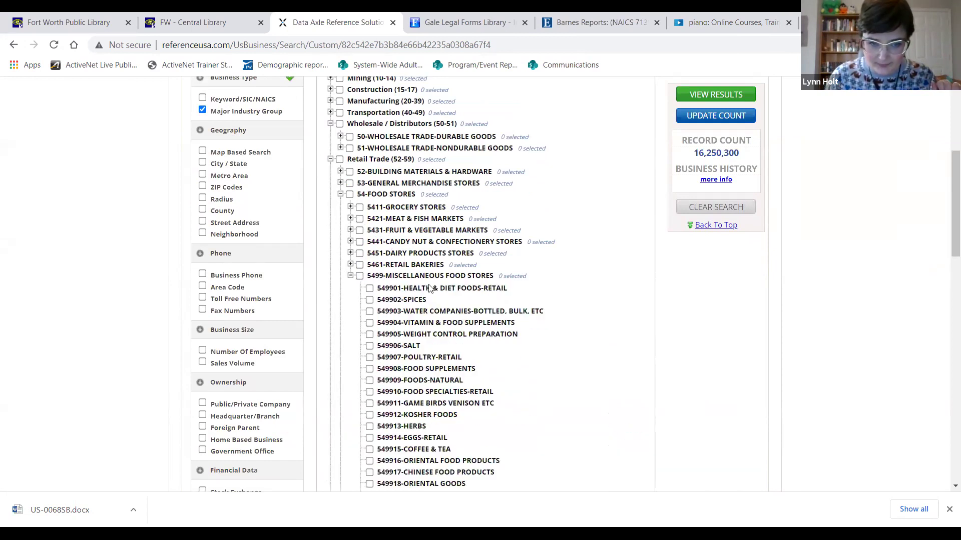
scroll(571, 312, down, 1)
click(408, 228)
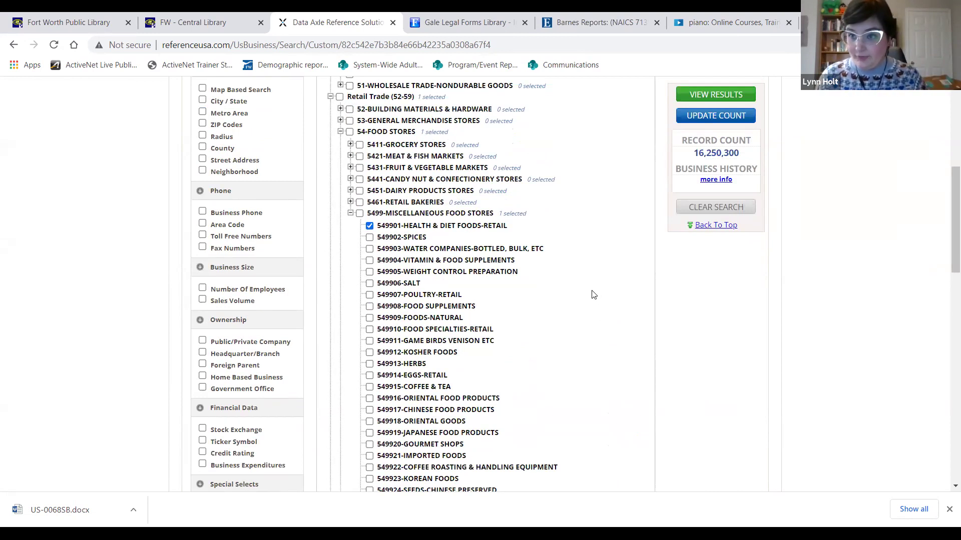
scroll(250, 245, up, 2)
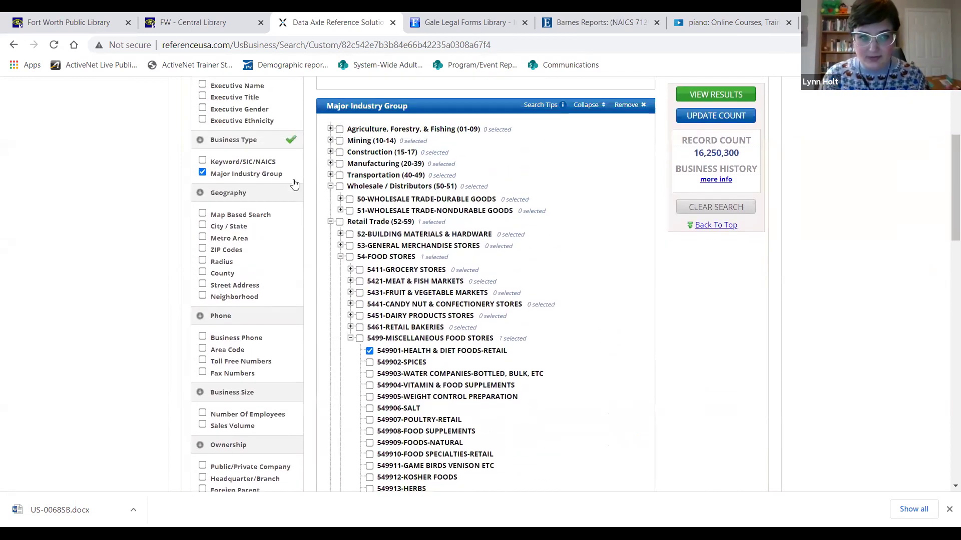
click(225, 163)
click(202, 160)
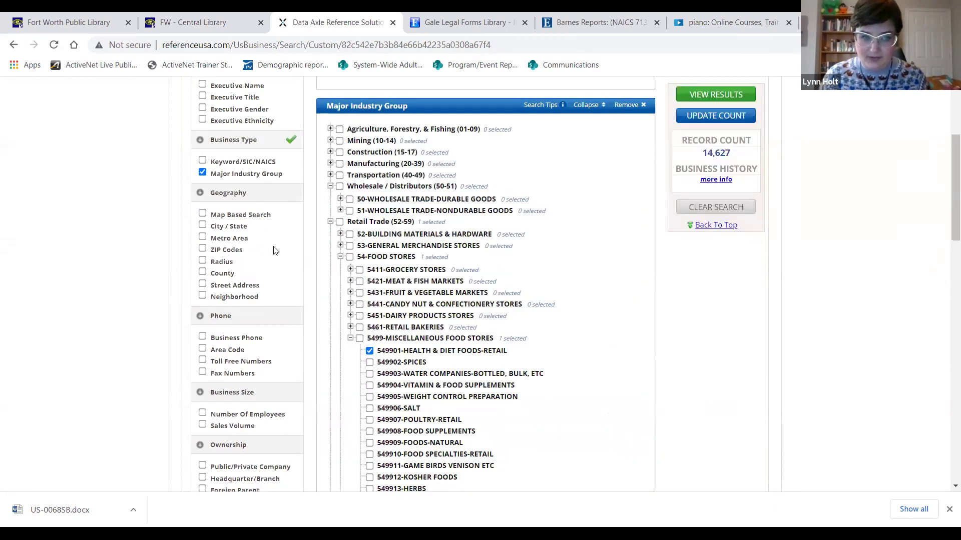
Step: Add the Metro Area criterion under Geography and set its state to Texas
click(229, 238)
scroll(480, 425, down, 5)
scroll(460, 384, up, 9)
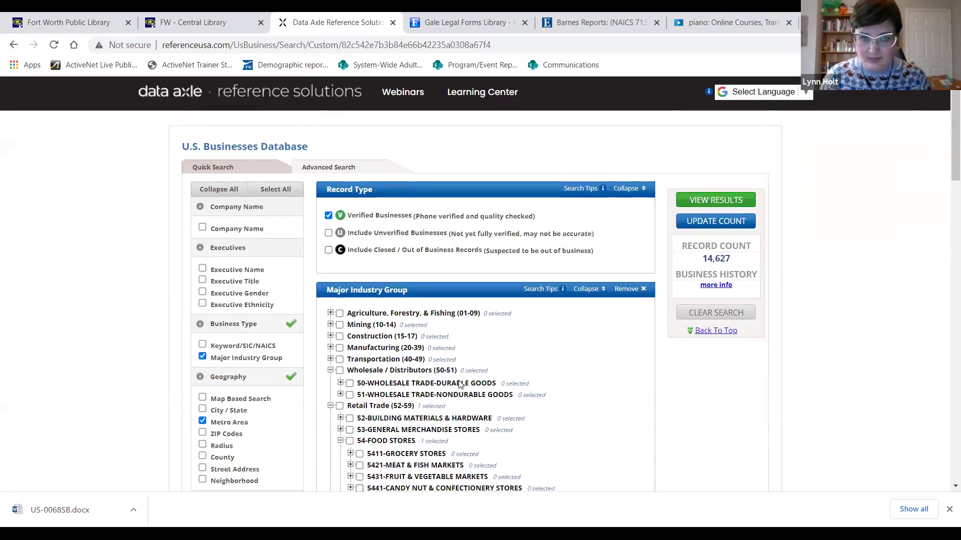
scroll(460, 384, down, 20)
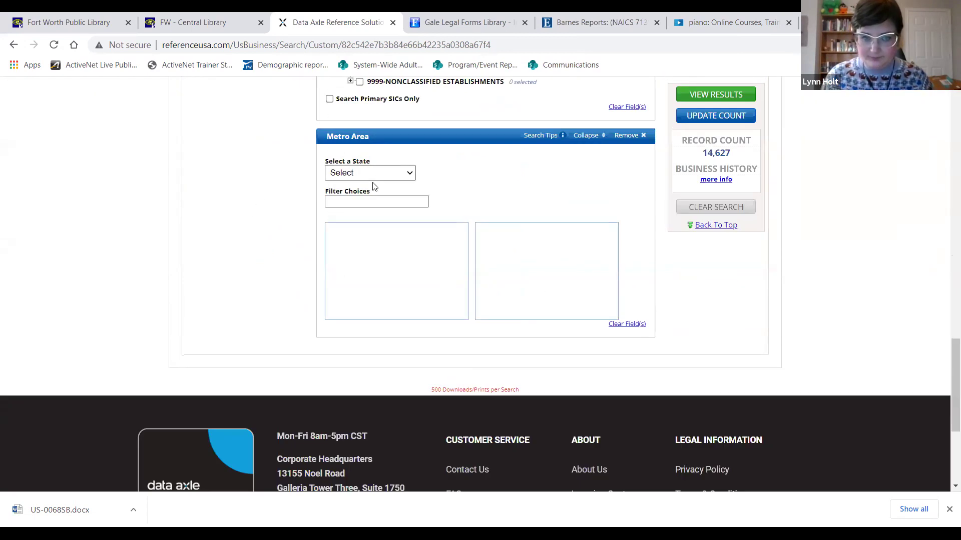
click(375, 173)
key(t)
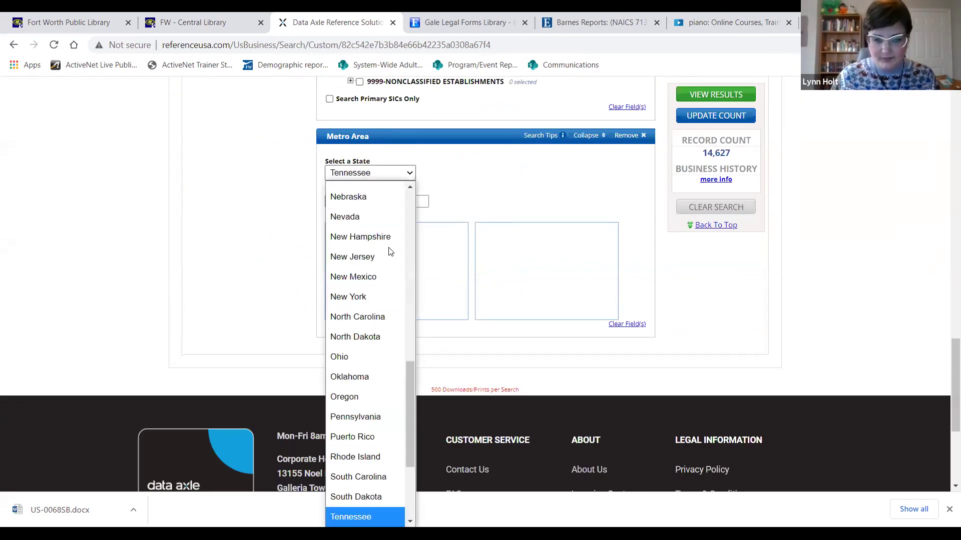
key(t)
key(Return)
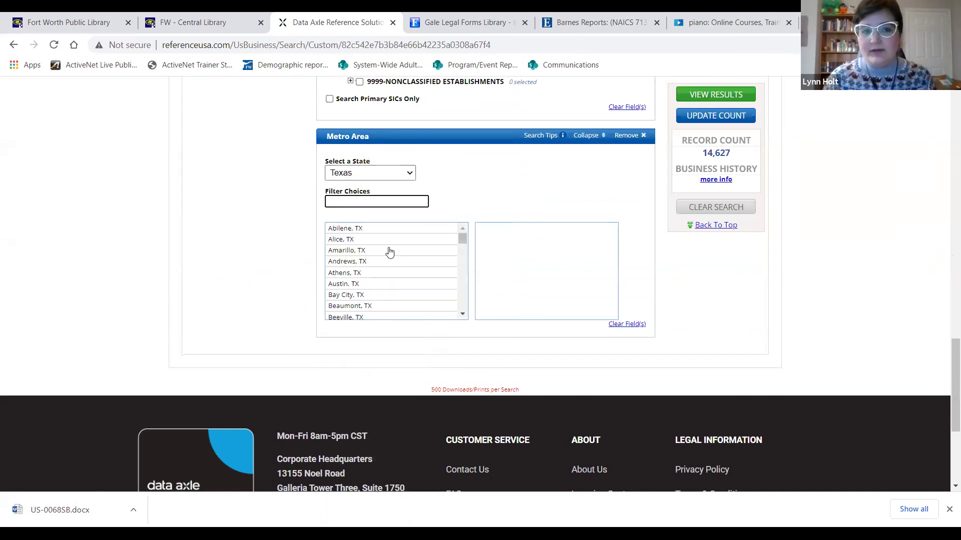
Step: Select the Dallas F Wth, TX metro area for the search and update the record count
scroll(386, 242, down, 3)
scroll(386, 299, down, 1)
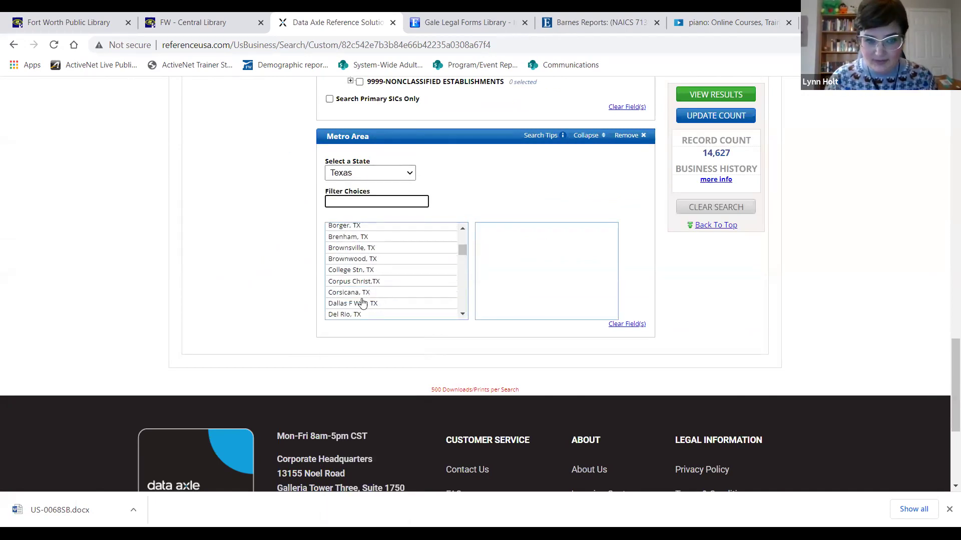
double_click(355, 303)
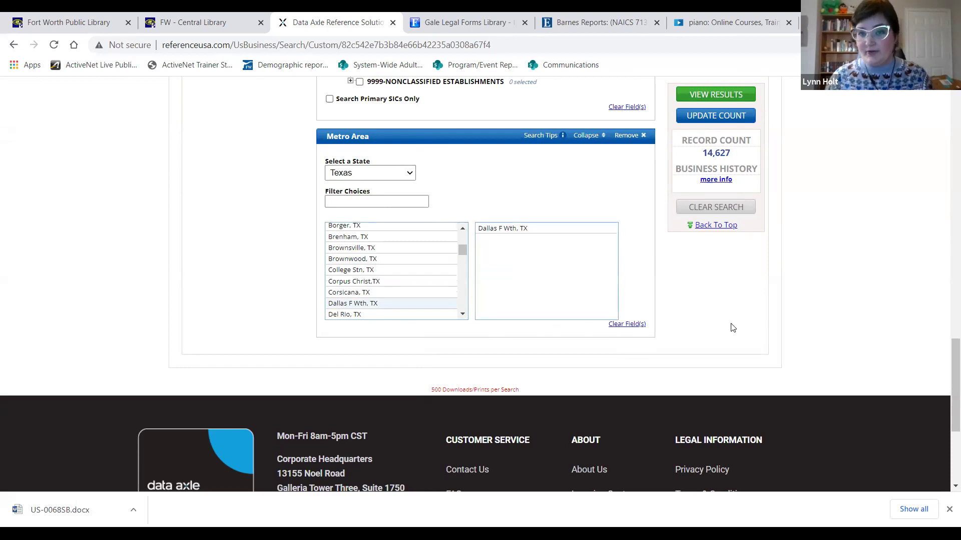
click(725, 120)
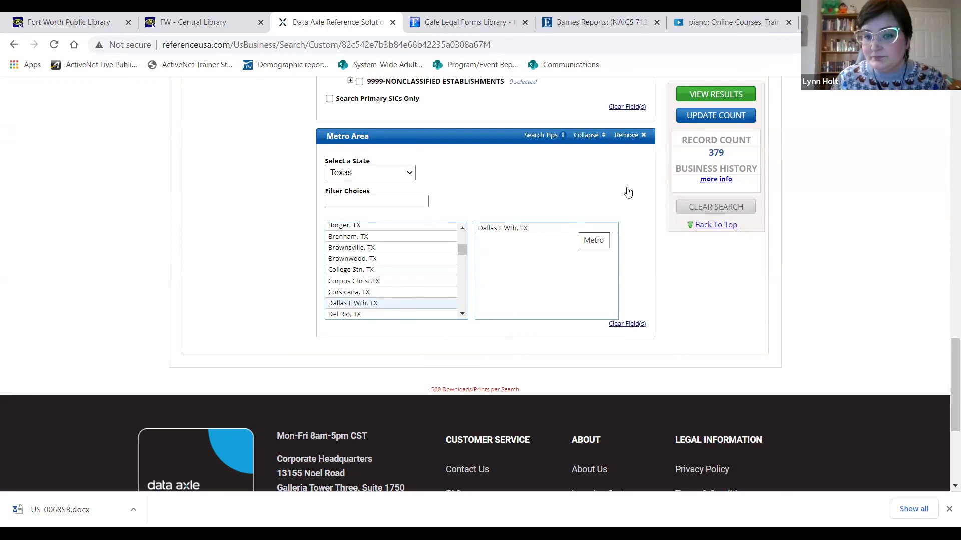
Step: Show the results of the health food retailer search and look over the listed businesses
scroll(426, 228, up, 20)
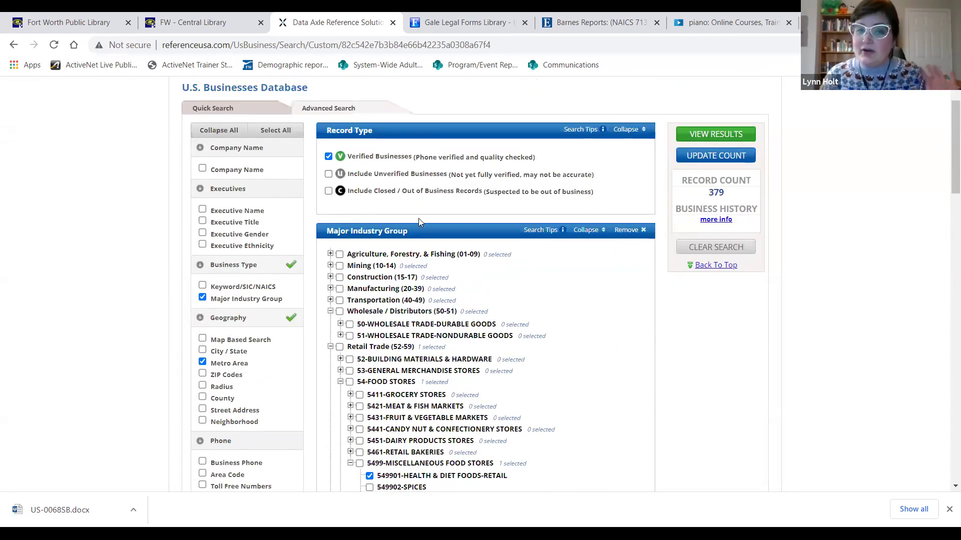
scroll(418, 218, up, 2)
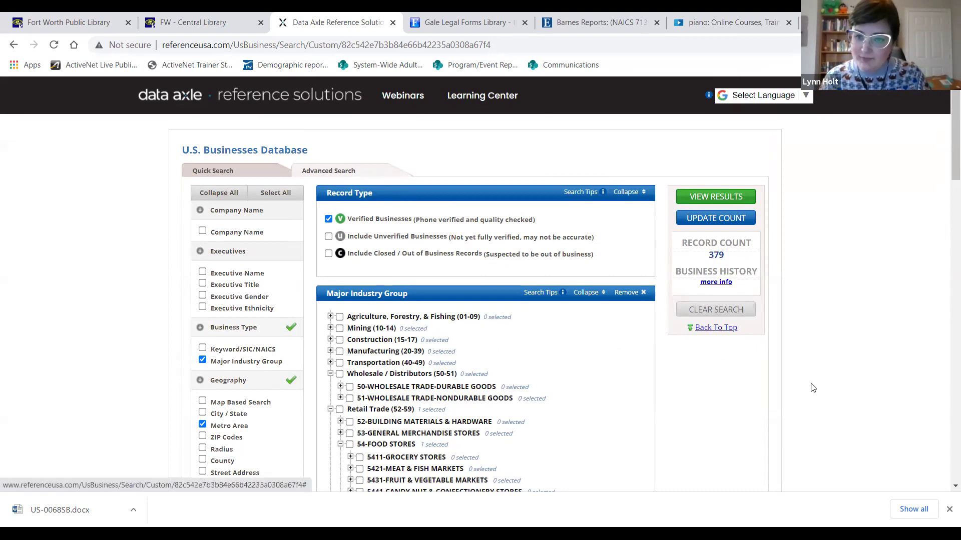
click(699, 198)
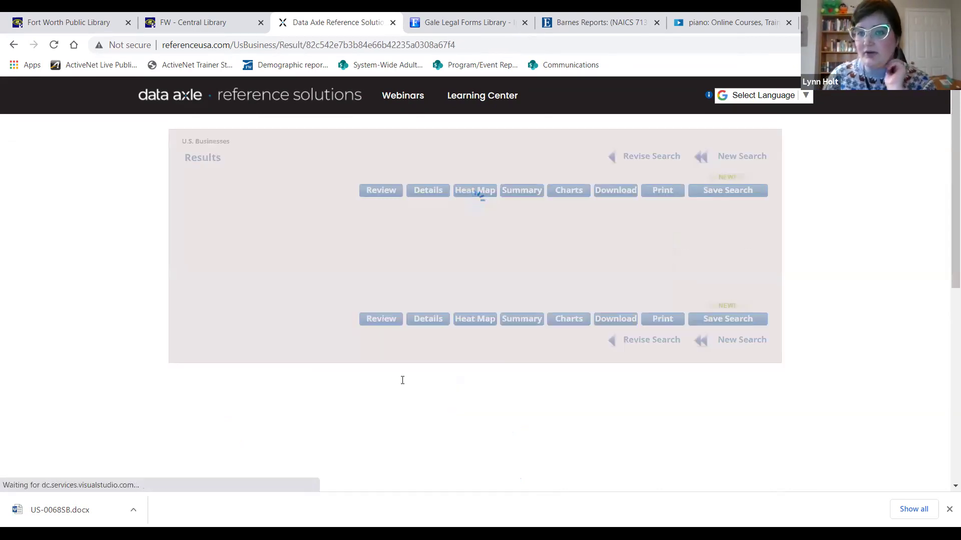
scroll(408, 337, down, 5)
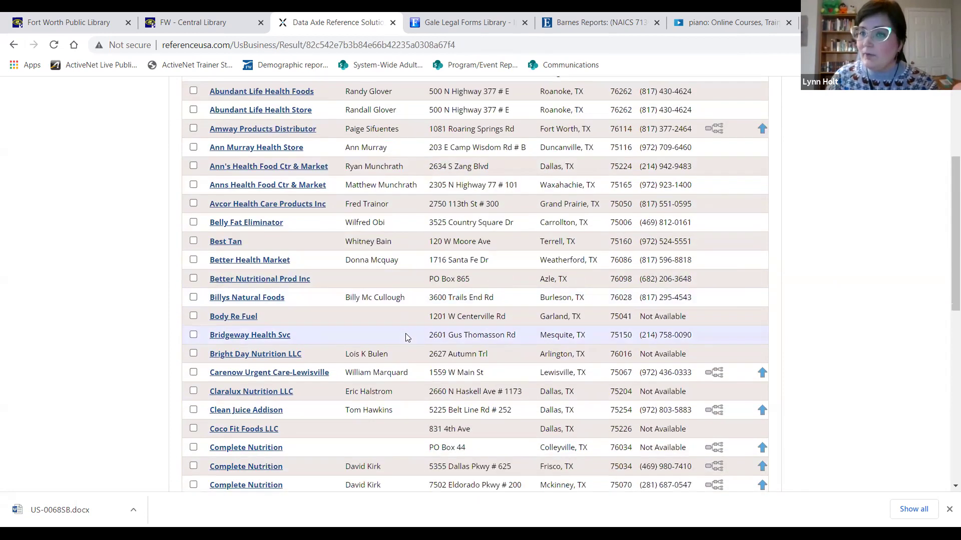
Step: Look over the listed health food retailers and show the search results as a heat map
scroll(405, 333, down, 6)
scroll(405, 333, up, 11)
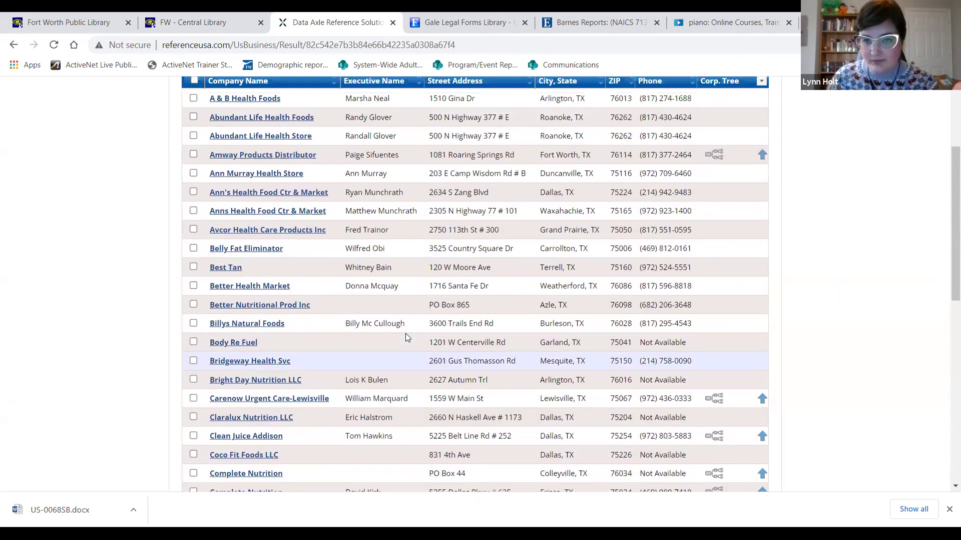
scroll(560, 300, down, 8)
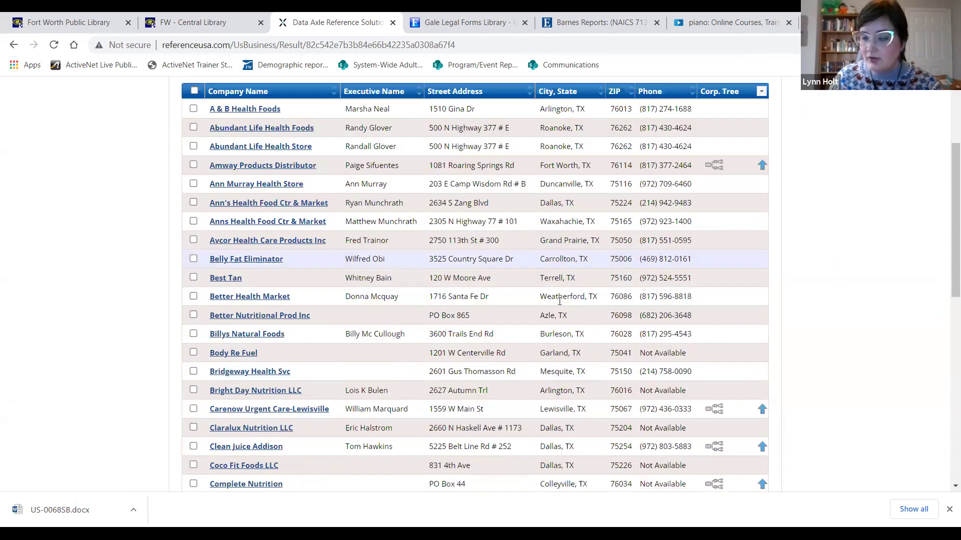
scroll(559, 300, up, 8)
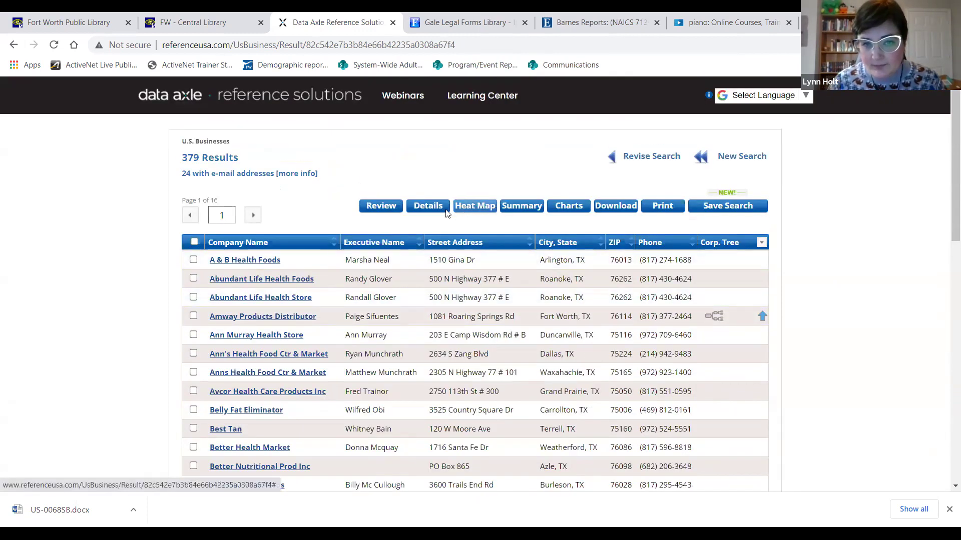
click(474, 206)
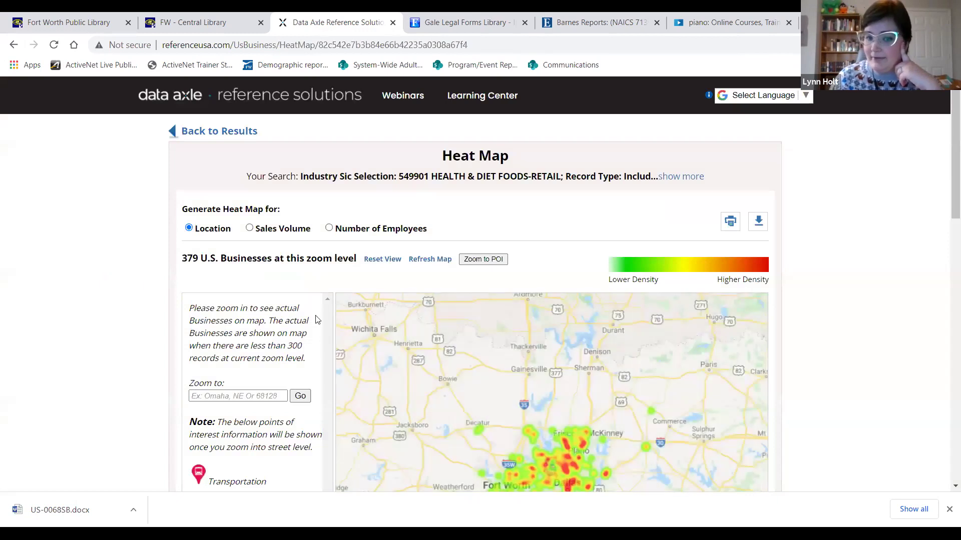
Step: Examine the density of health food retailers around Fort Worth and Dallas on the heat map at closer zoom
drag(631, 395, 644, 240)
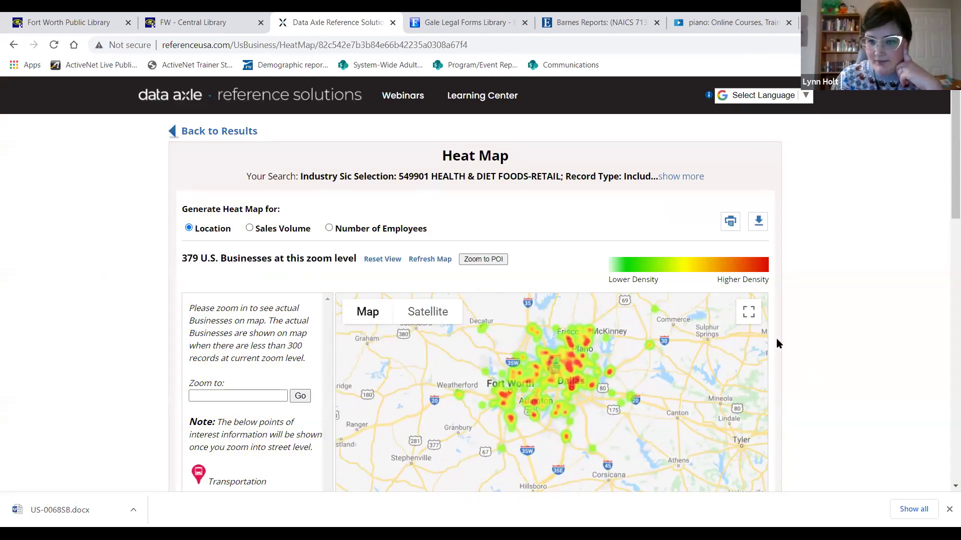
scroll(586, 242, down, 2)
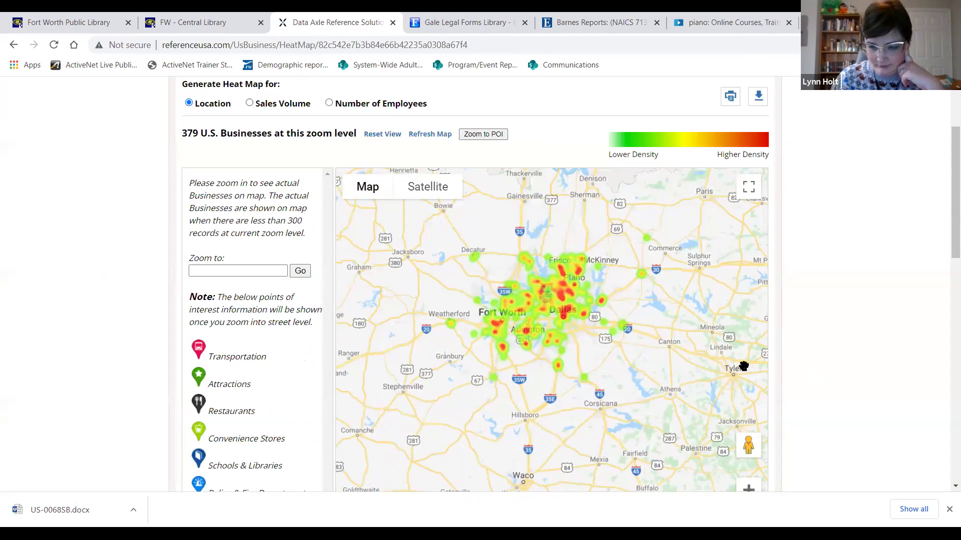
scroll(755, 429, down, 1)
click(749, 427)
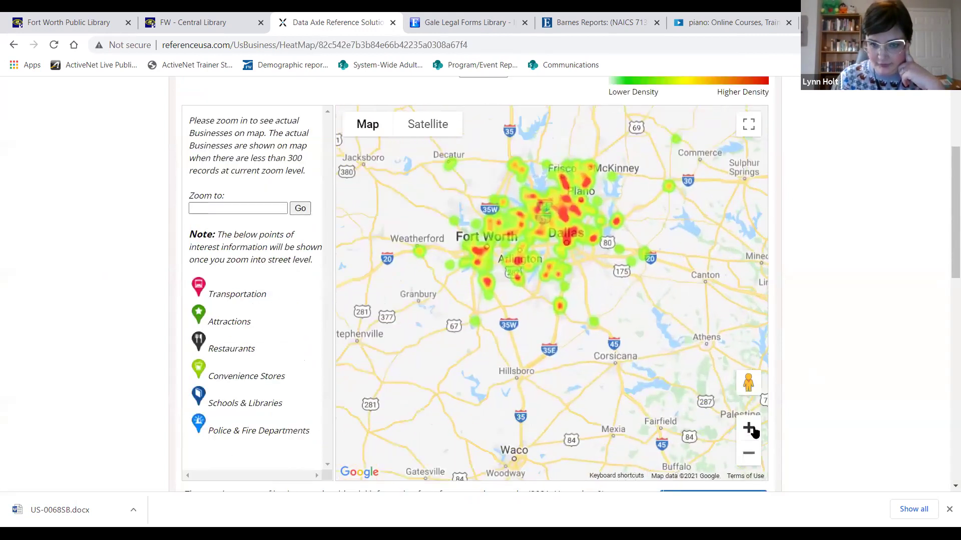
drag(646, 239, 653, 318)
click(749, 428)
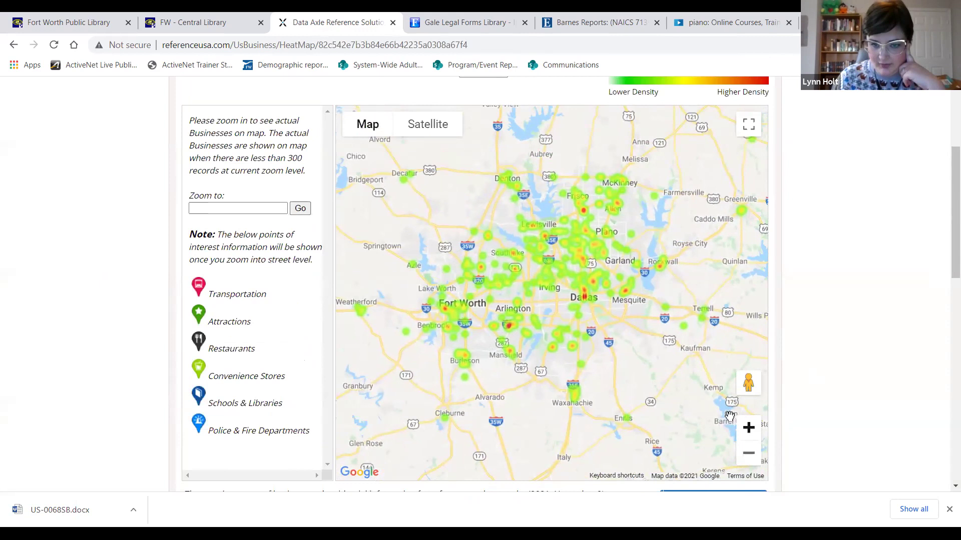
drag(647, 350, 676, 322)
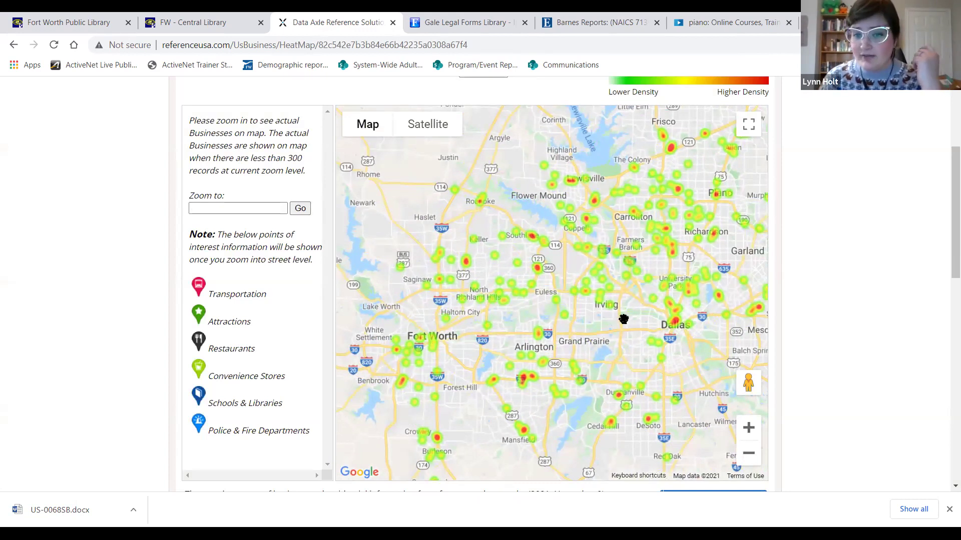
drag(638, 311, 624, 326)
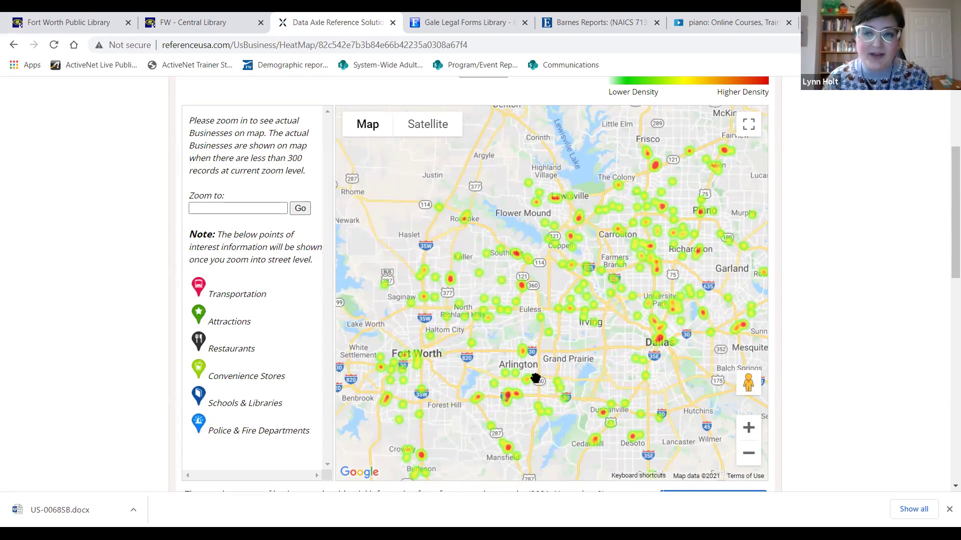
scroll(94, 173, up, 4)
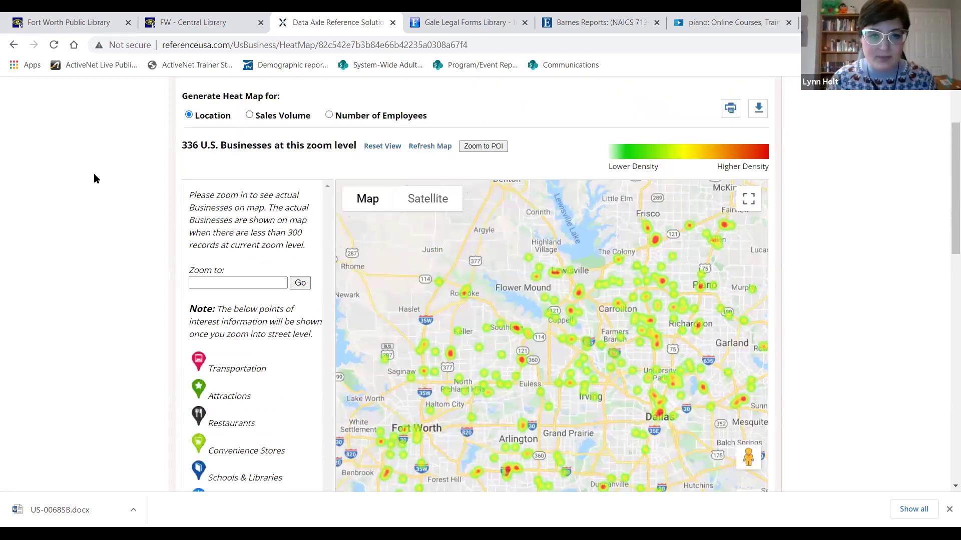
scroll(105, 173, down, 2)
scroll(104, 173, up, 2)
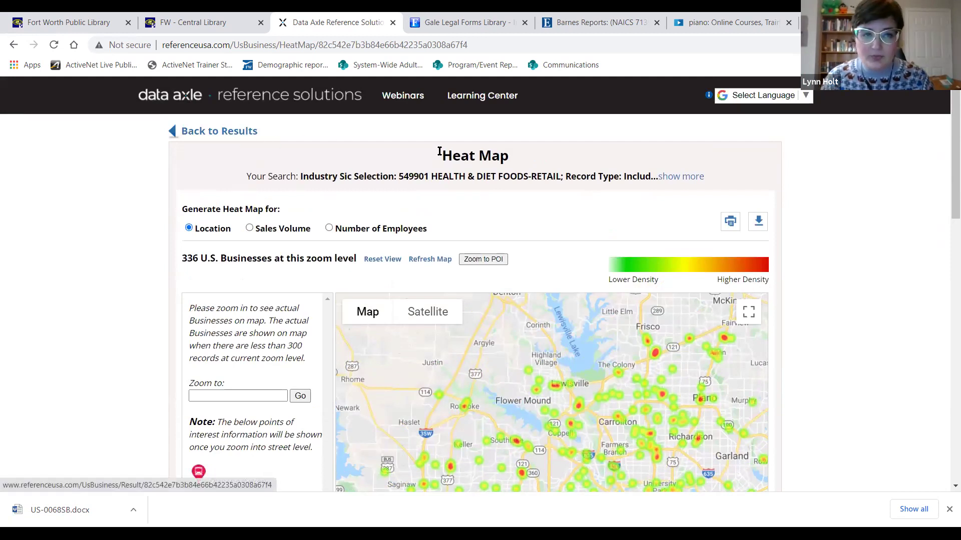
Step: Return to the database home page and open the Advanced Search of the U.S. Consumers / Lifestyles database
click(279, 100)
scroll(58, 310, down, 5)
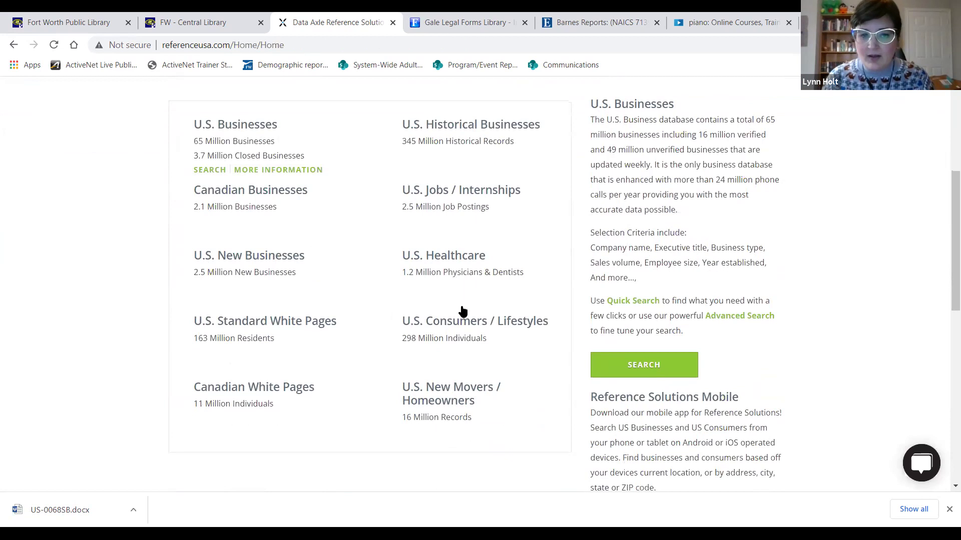
click(457, 324)
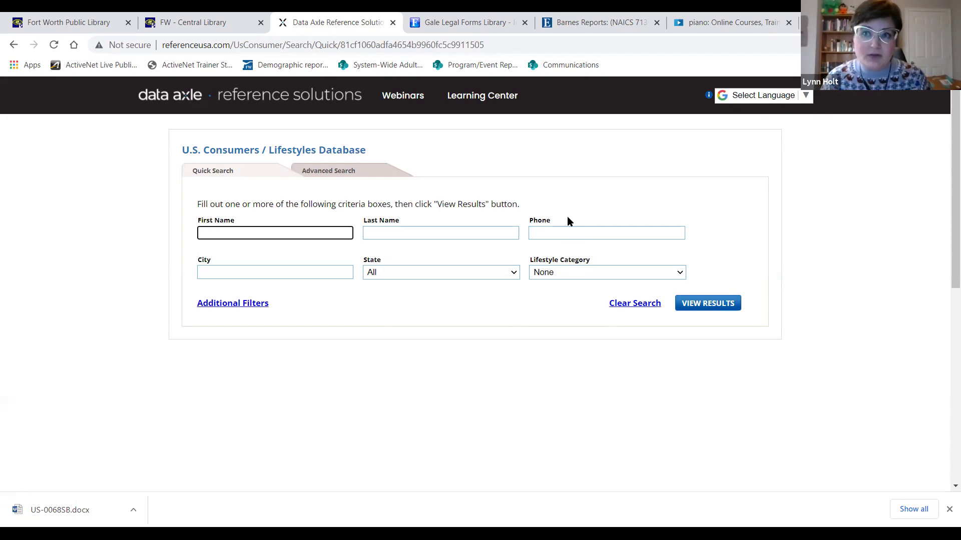
click(383, 173)
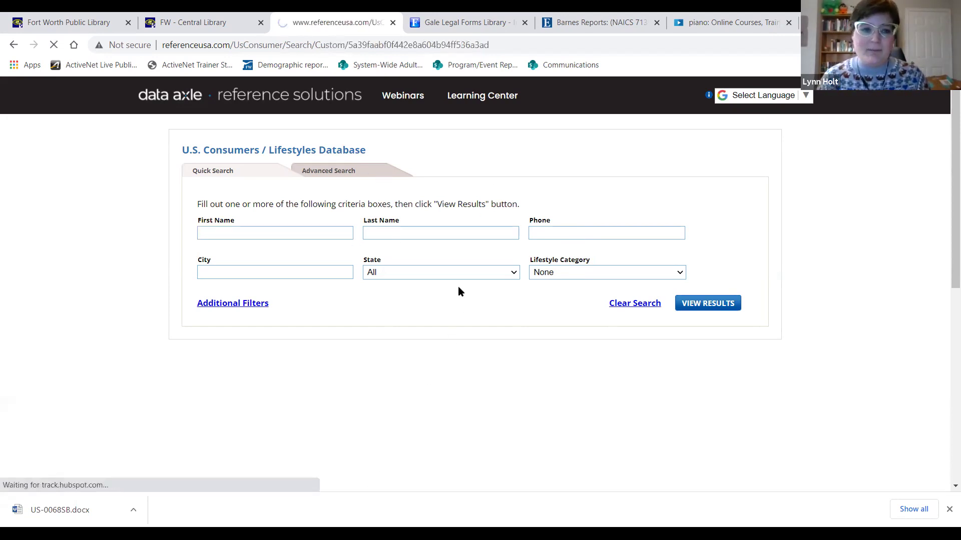
Step: Review the available consumer search criteria and add the Lifestyles criterion
scroll(175, 324, down, 6)
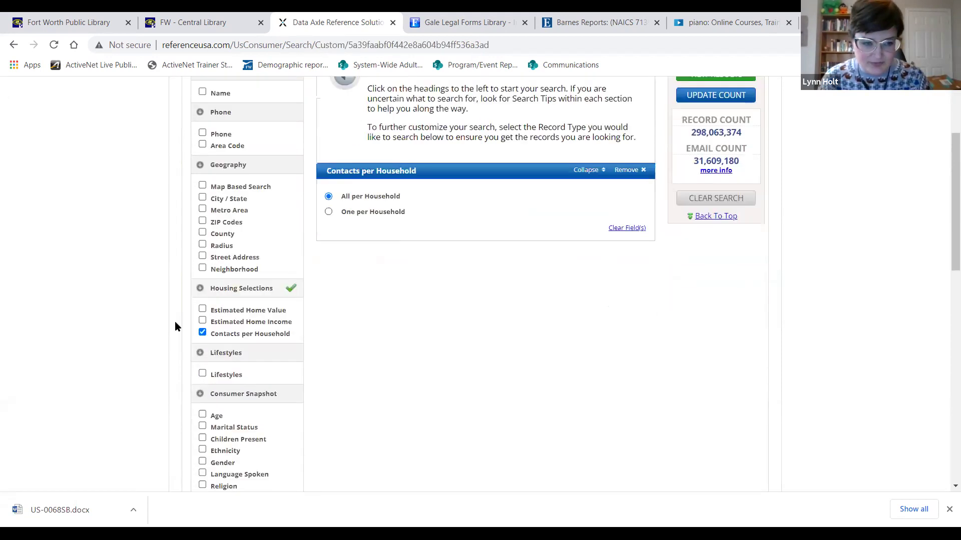
scroll(175, 326, down, 2)
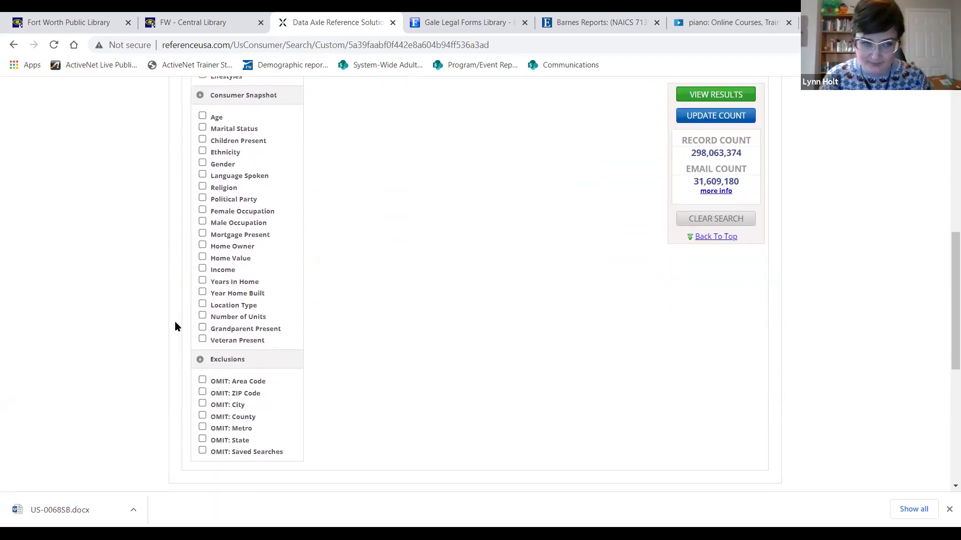
scroll(168, 324, down, 2)
scroll(168, 324, up, 2)
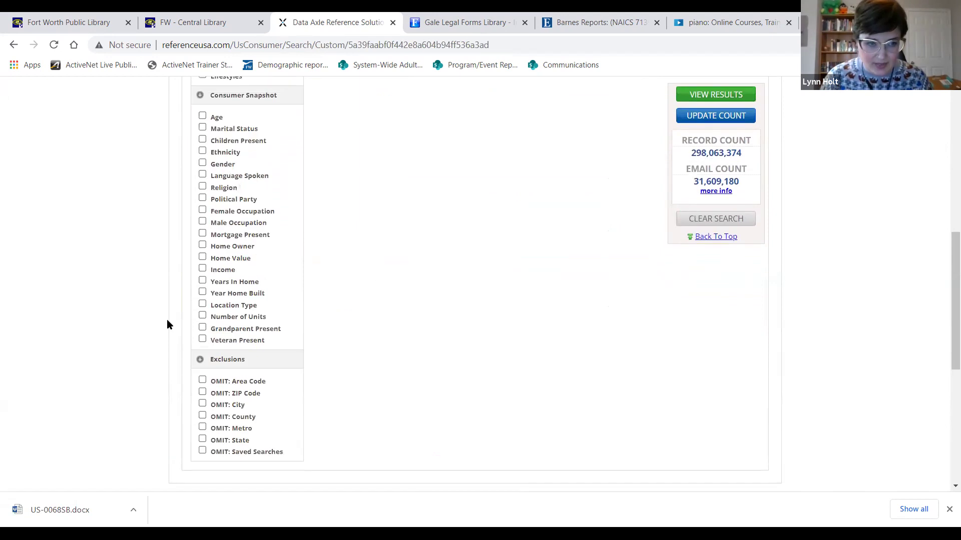
scroll(167, 324, up, 1)
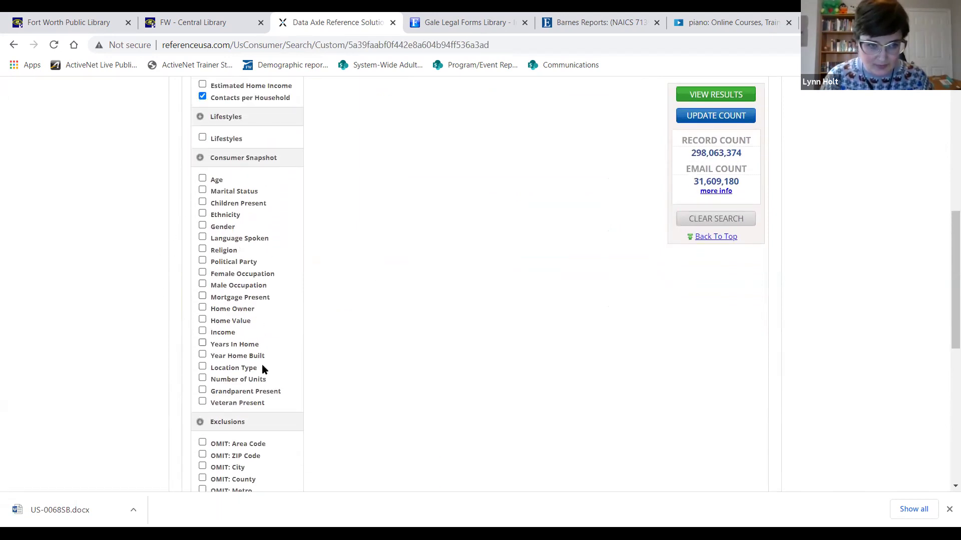
click(202, 137)
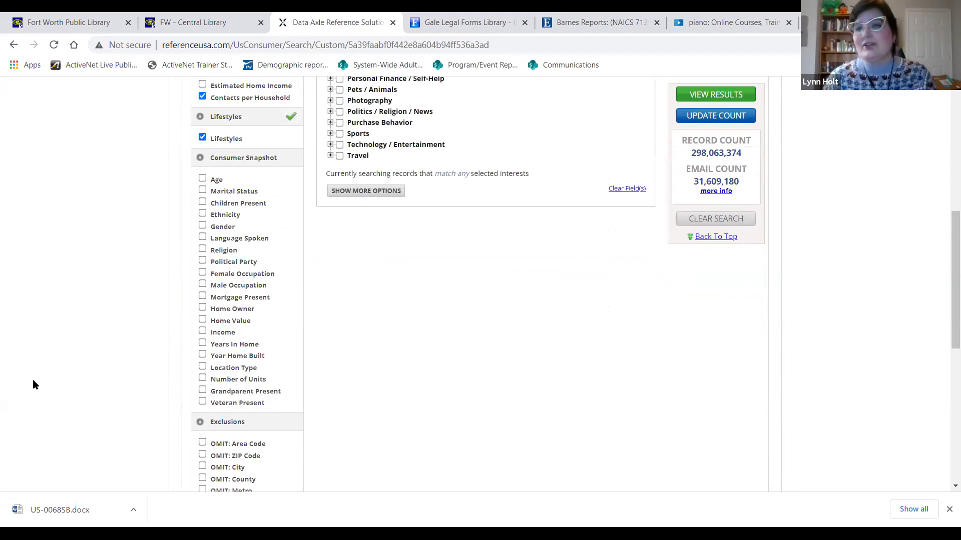
Step: Select only Diet & Weight Loss within the Health / Diet / Fitness lifestyle category and update the record count
scroll(440, 395, up, 3)
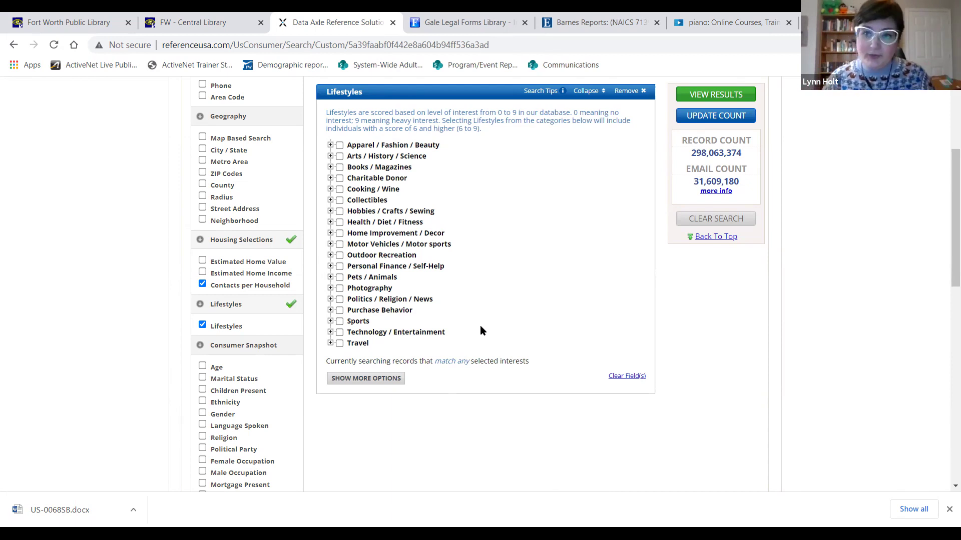
click(330, 222)
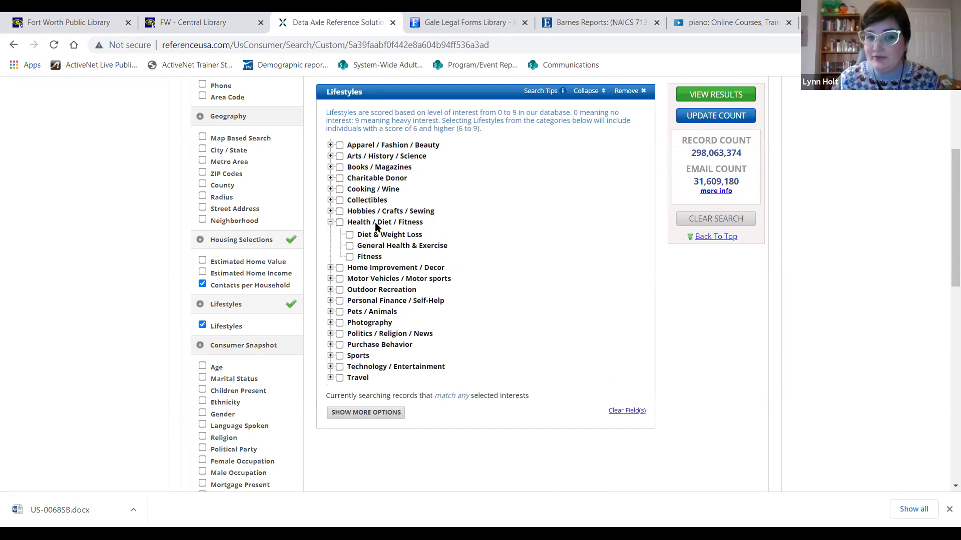
click(340, 222)
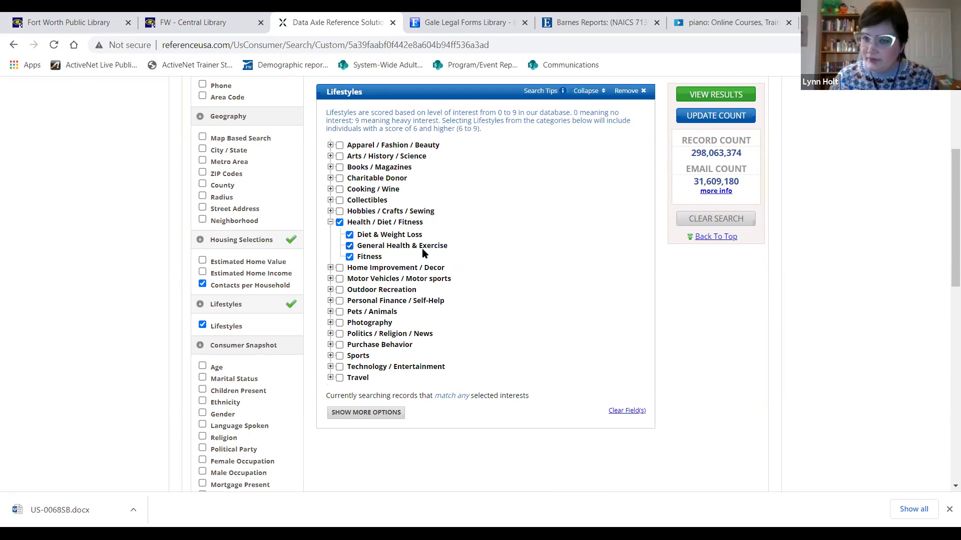
click(433, 246)
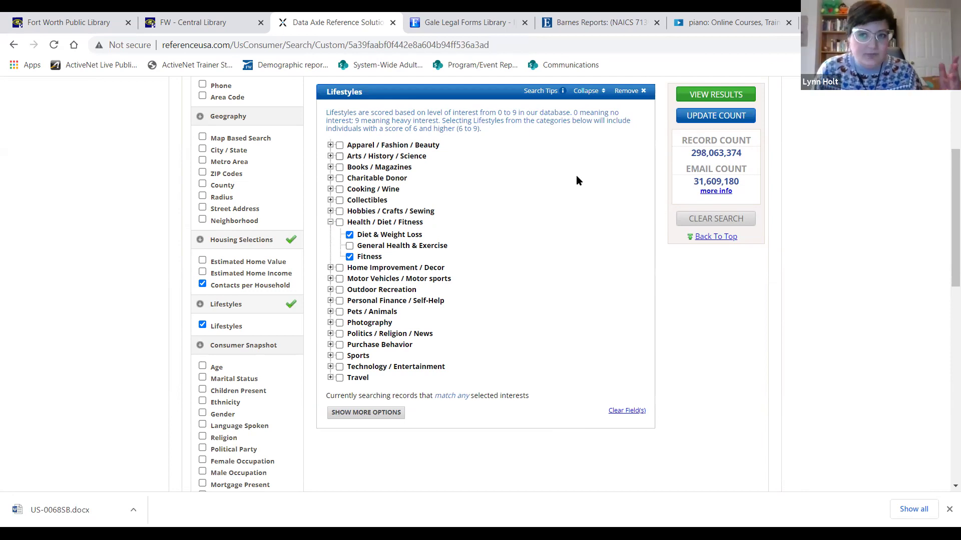
click(372, 259)
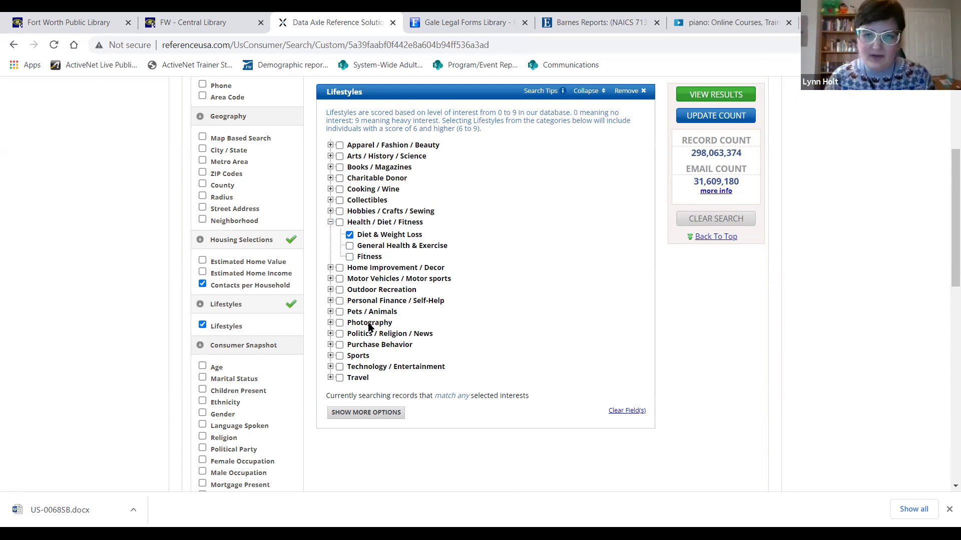
click(716, 120)
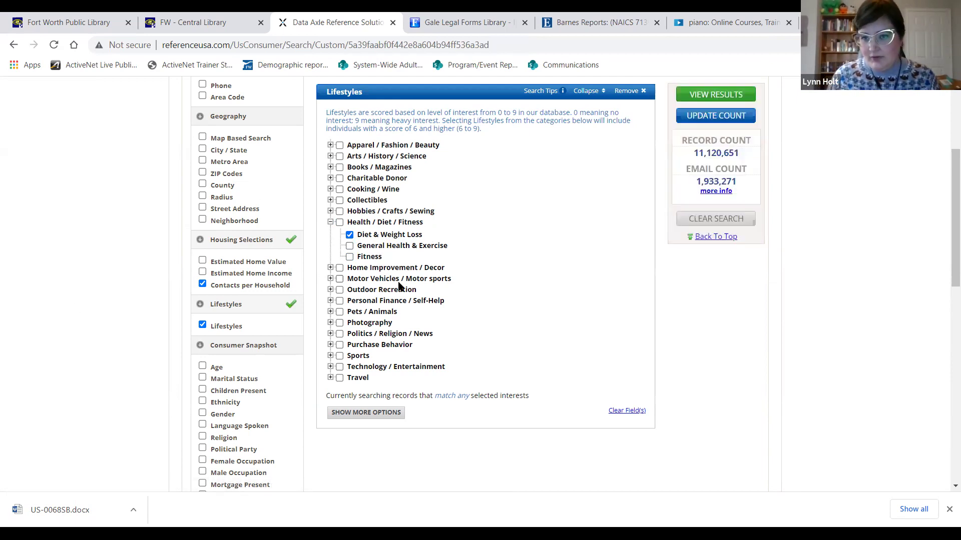
Step: Add the Metro Area criterion, choose Dallas F Wth, TX under the state of Texas, and update the record count
scroll(180, 315, up, 1)
click(202, 223)
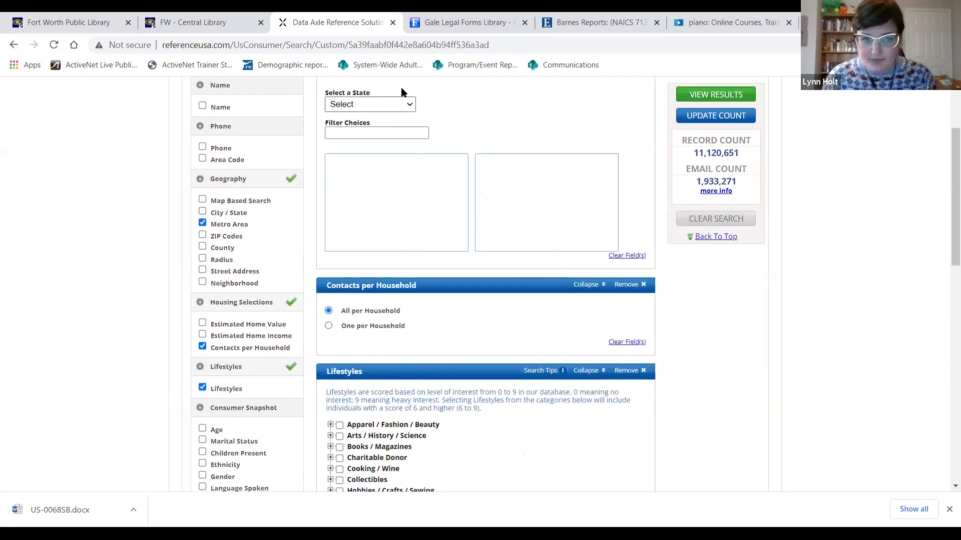
click(370, 104)
scroll(371, 384, down, 10)
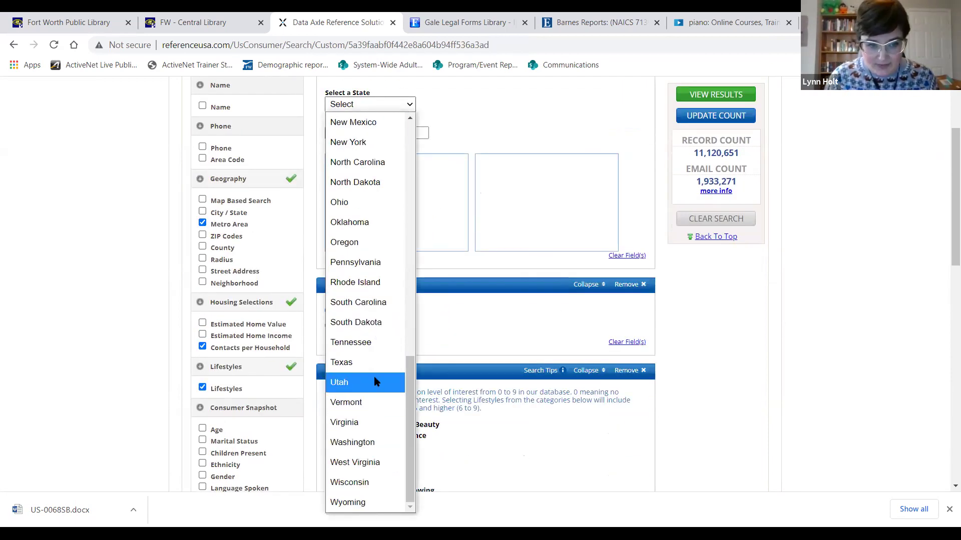
key(Return)
scroll(364, 201, down, 3)
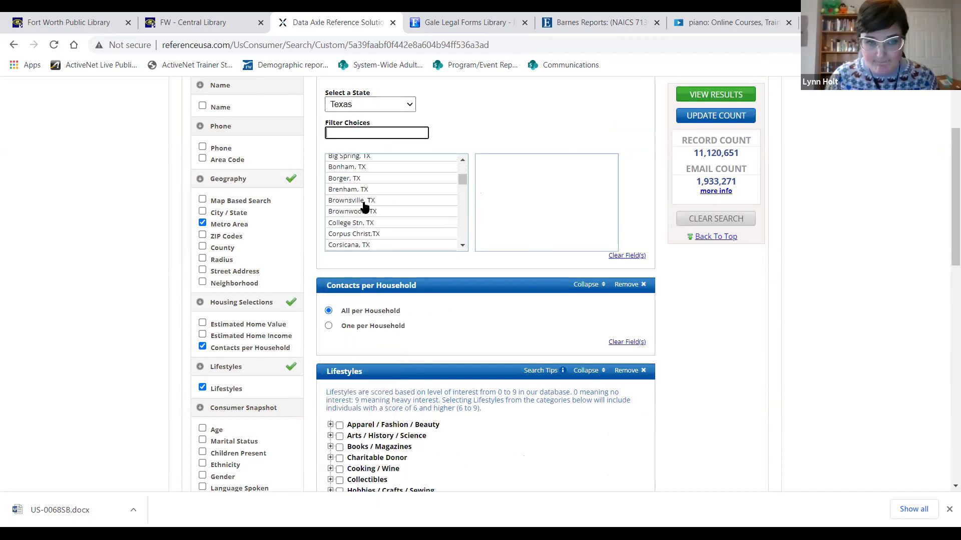
click(353, 236)
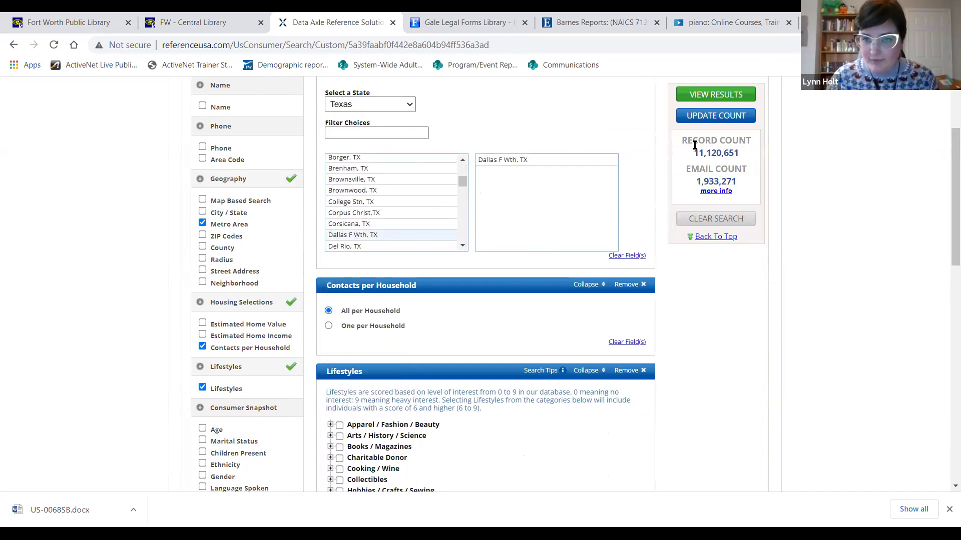
click(732, 119)
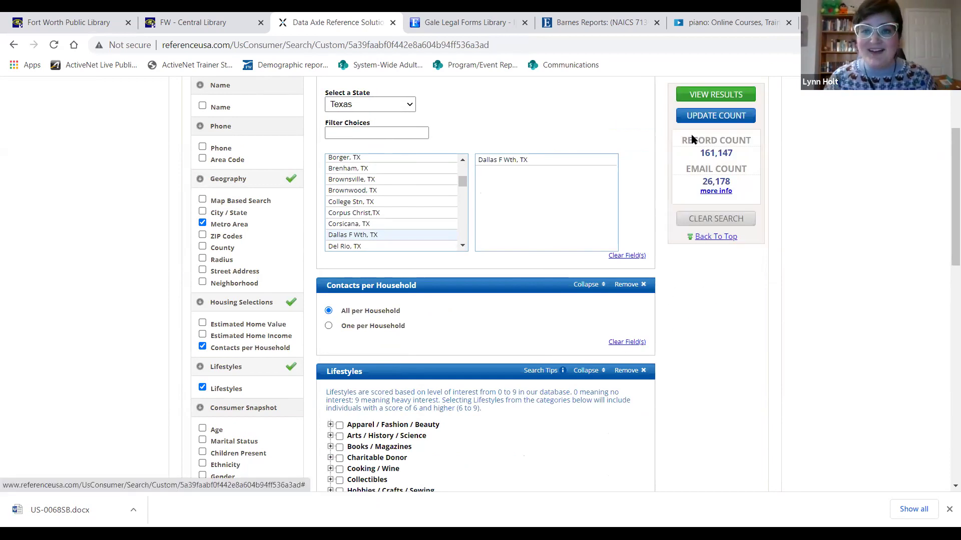
Step: Show the matching consumer results, look over the list, and display them as a heat map
click(716, 96)
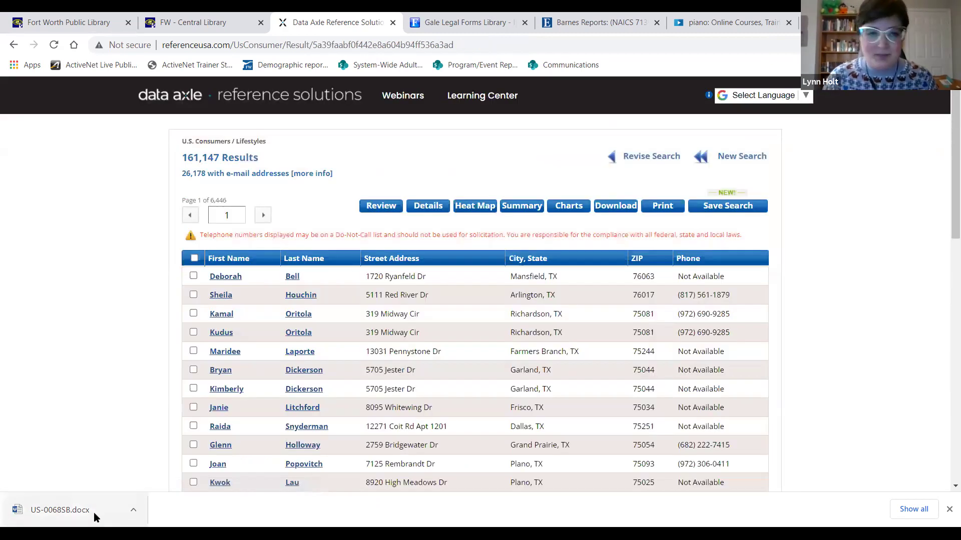
scroll(402, 385, down, 3)
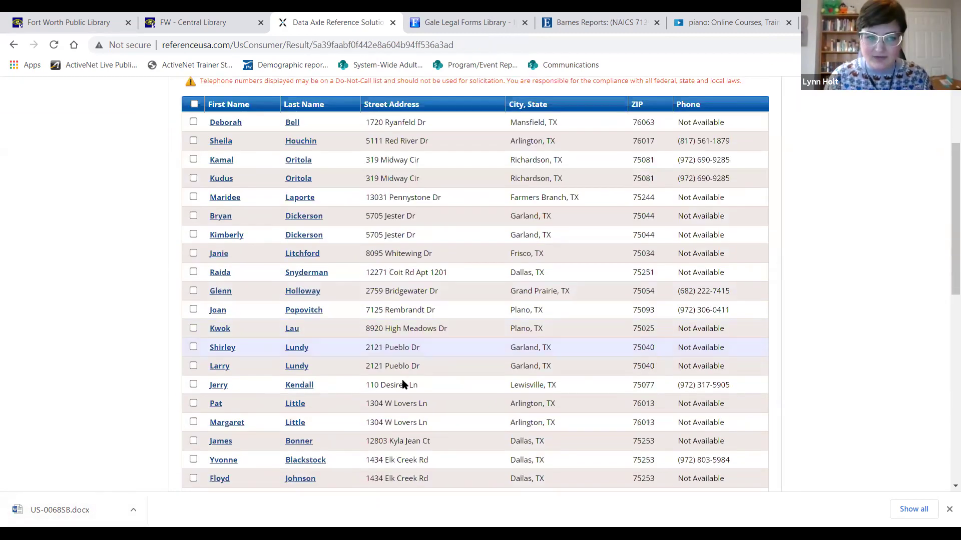
scroll(392, 369, up, 2)
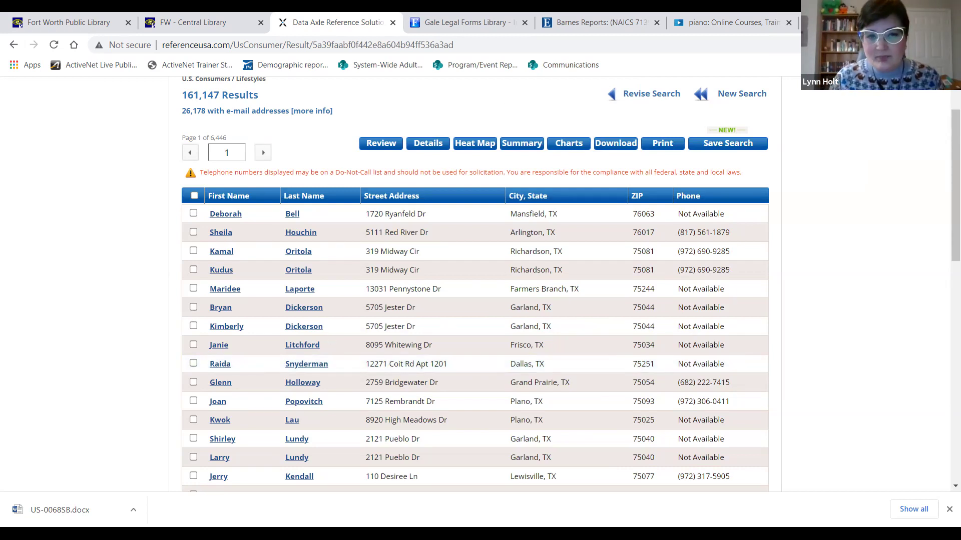
click(474, 145)
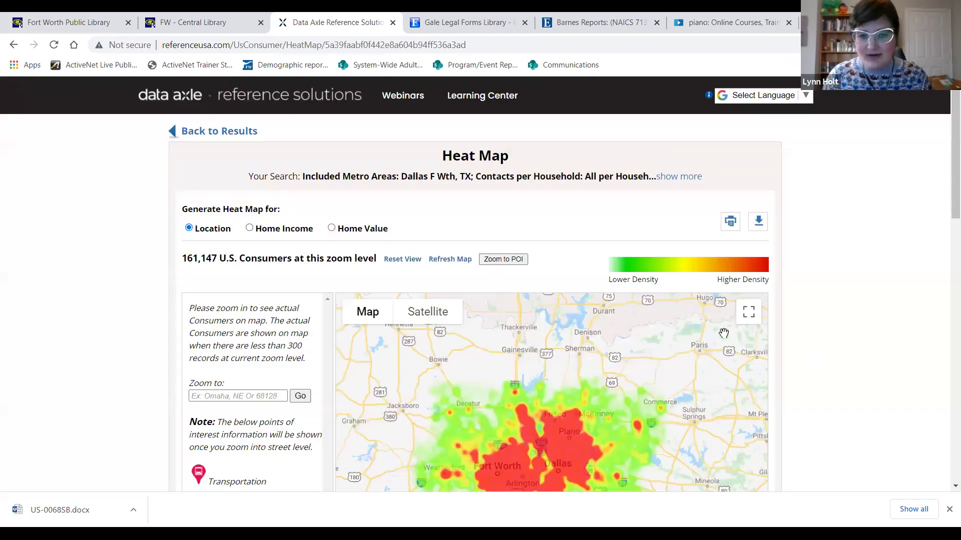
Step: Zoom the consumer heat map in two levels around Dallas and examine where the density is highest
scroll(551, 330, down, 3)
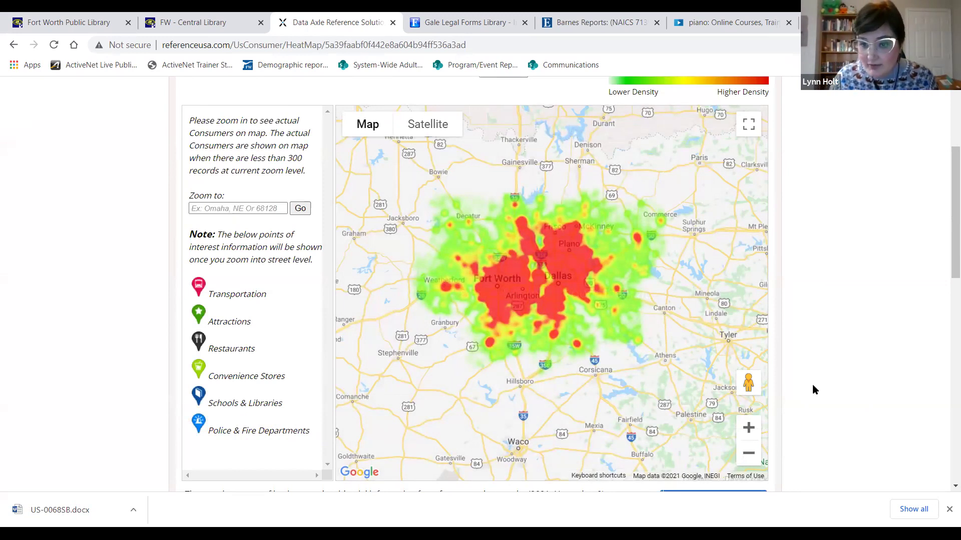
click(749, 429)
click(749, 429)
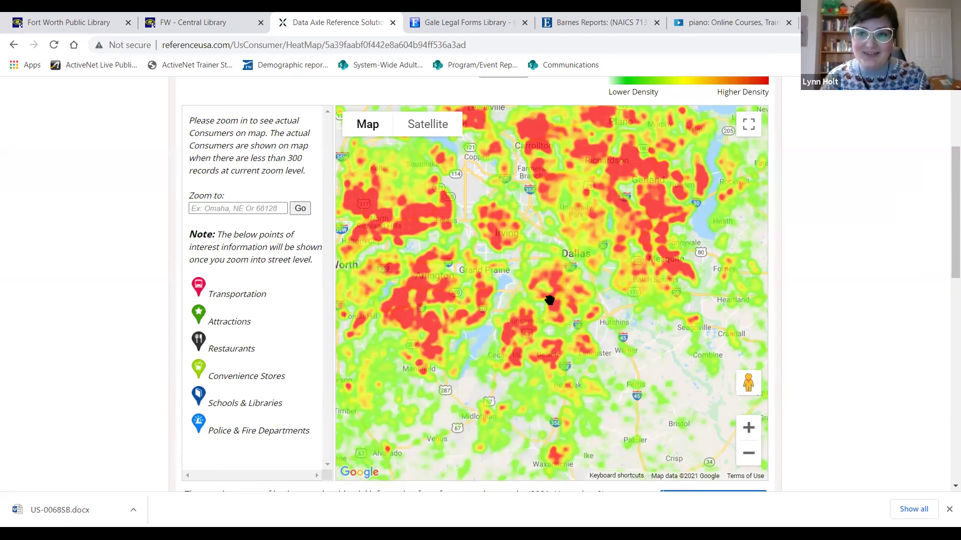
scroll(137, 283, up, 3)
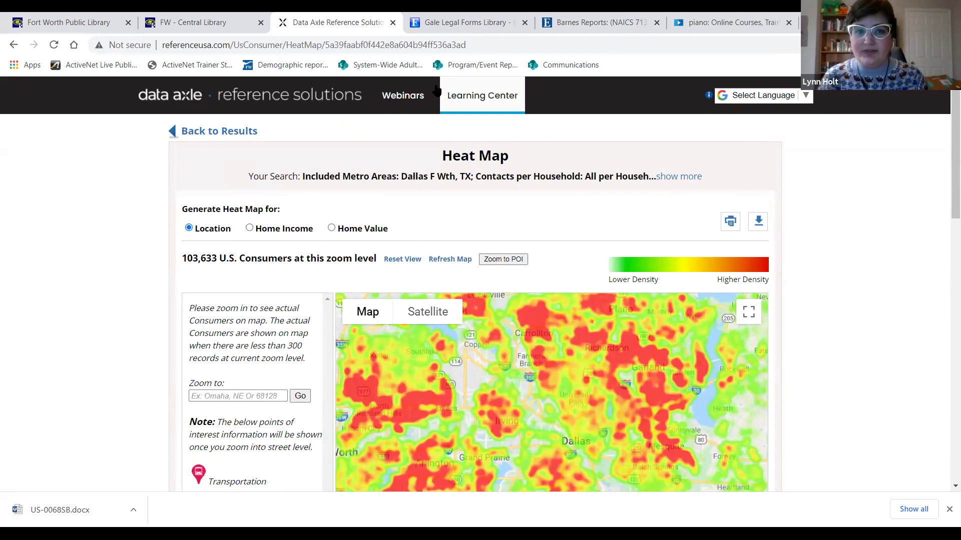
Step: Open the Reference Solutions webinars page and review the free webinars available for registration
click(405, 100)
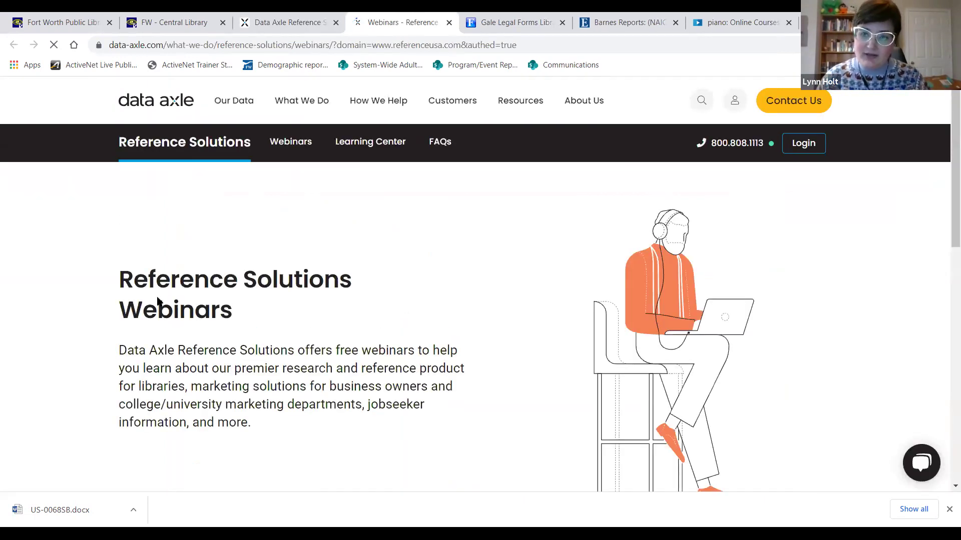
scroll(191, 267, down, 5)
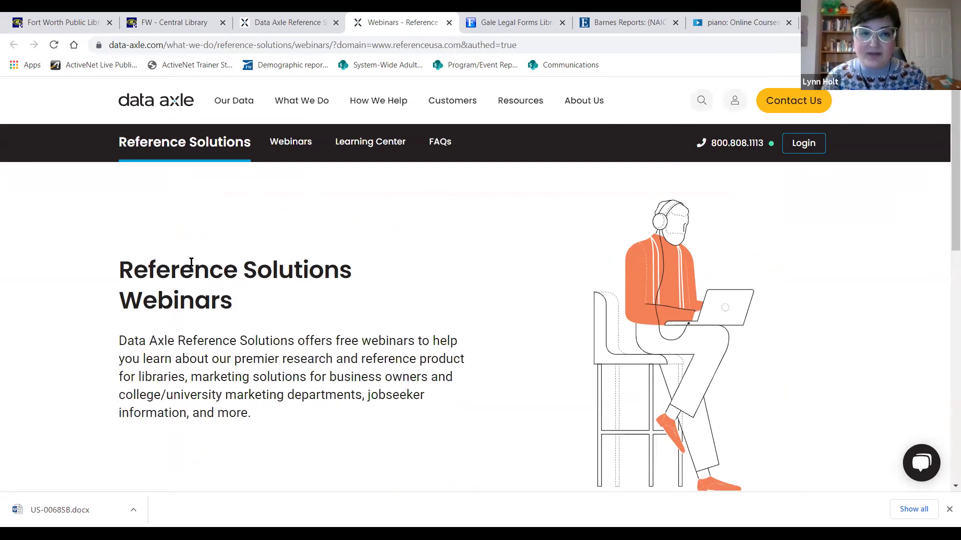
scroll(191, 268, down, 1)
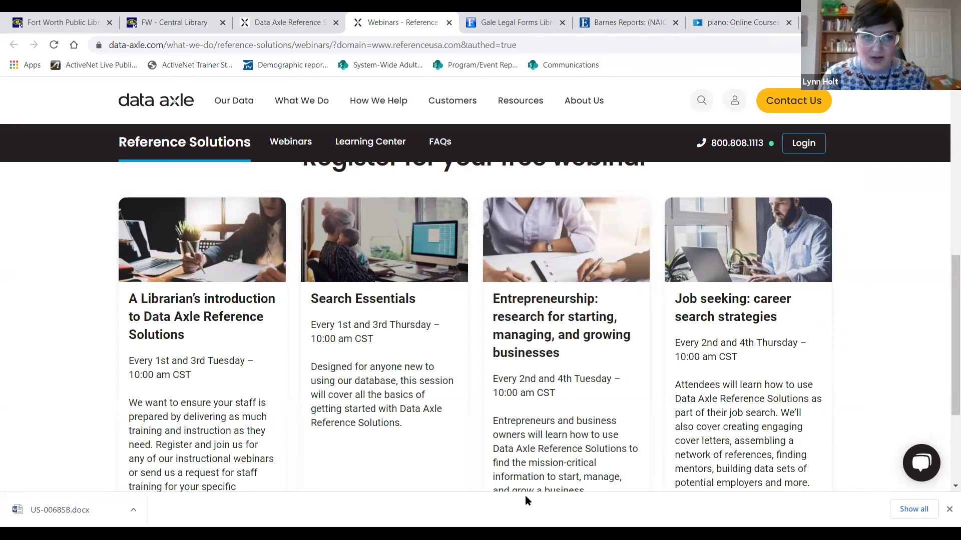
mouse_move(234, 100)
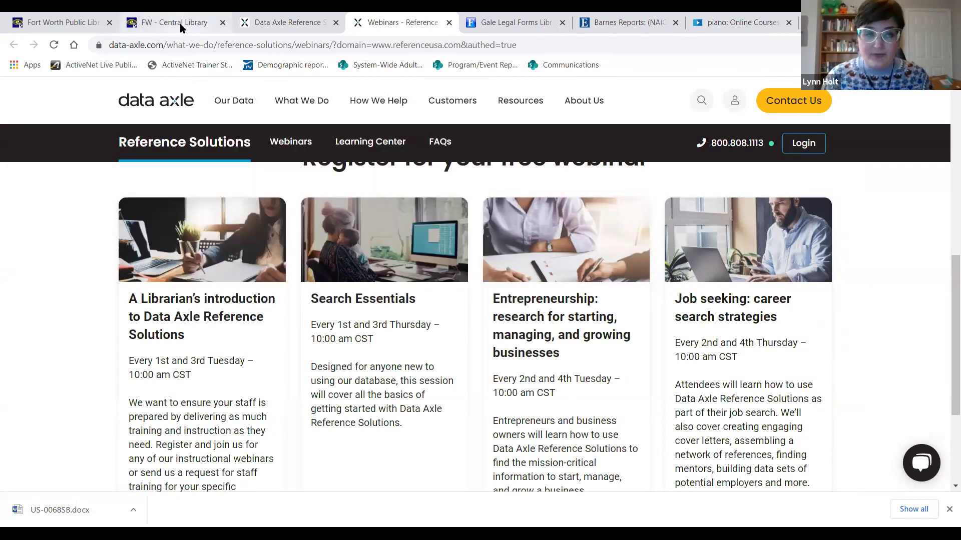
Step: Open Business Source Complete Enhanced Interface from the library's Business database list and go to its Company Information search
click(180, 28)
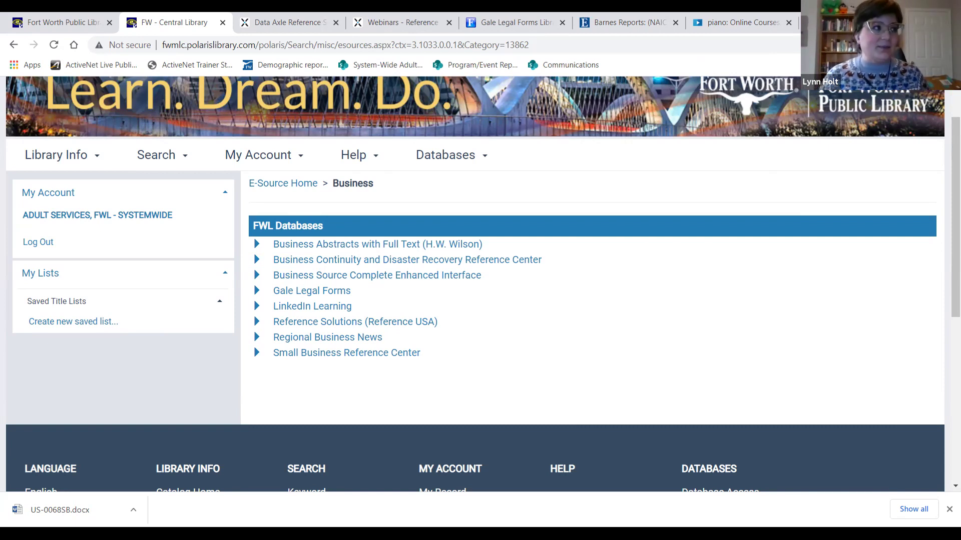
scroll(521, 396, down, 1)
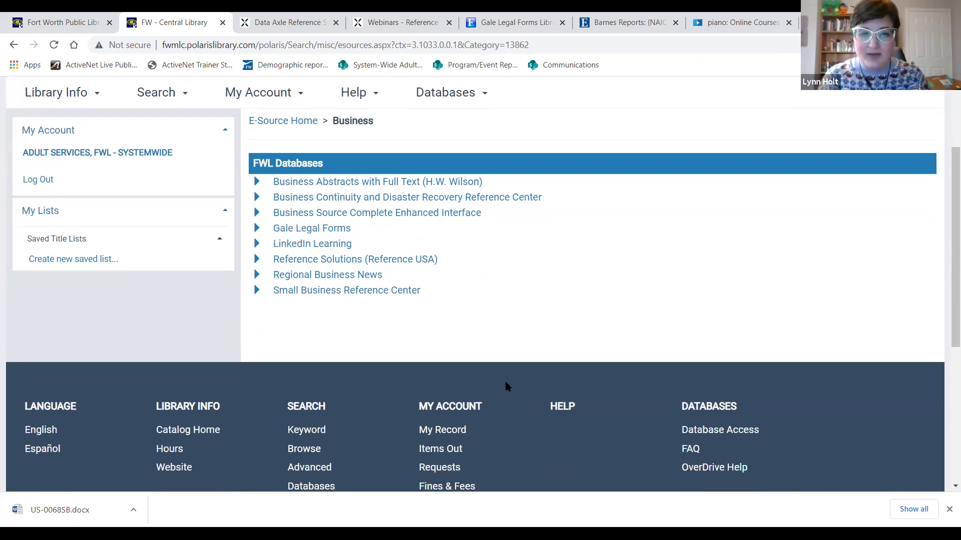
scroll(454, 327, up, 1)
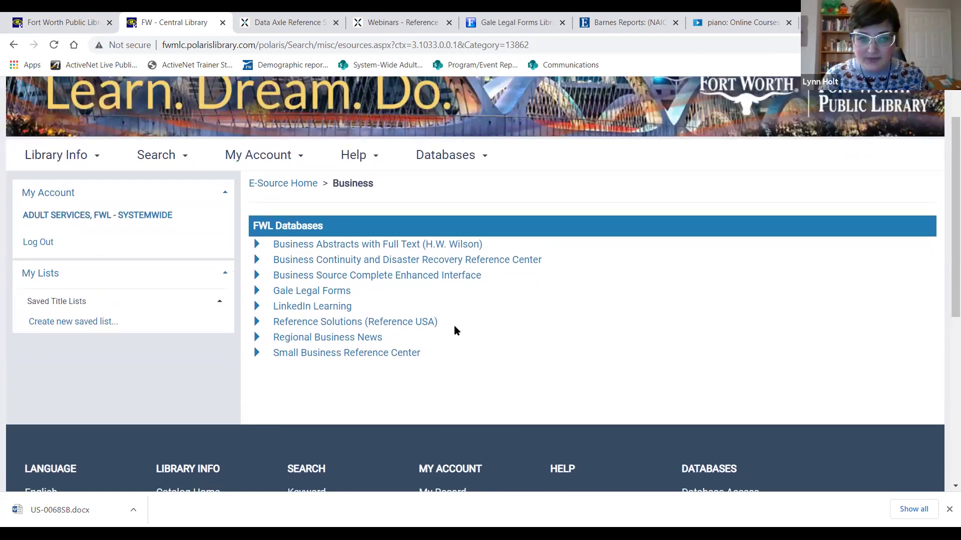
click(408, 277)
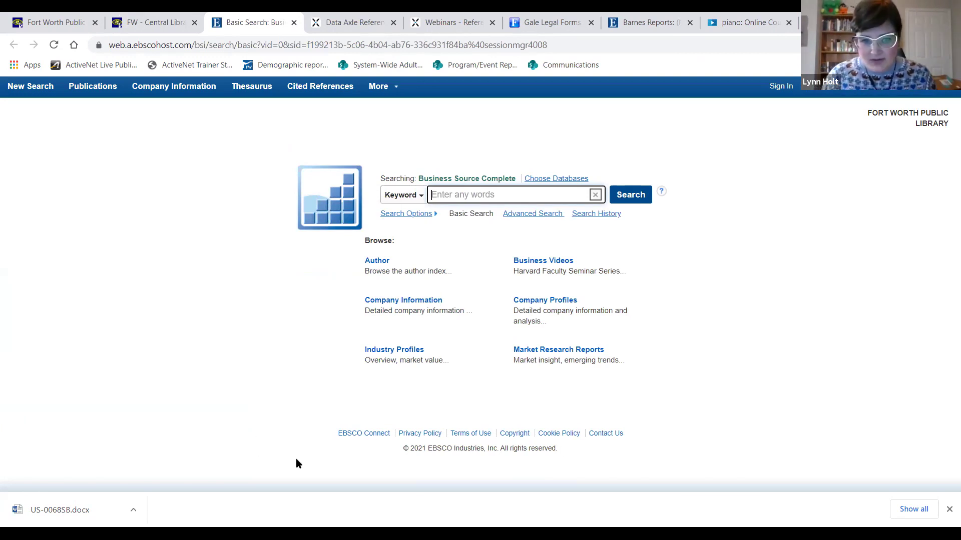
click(421, 300)
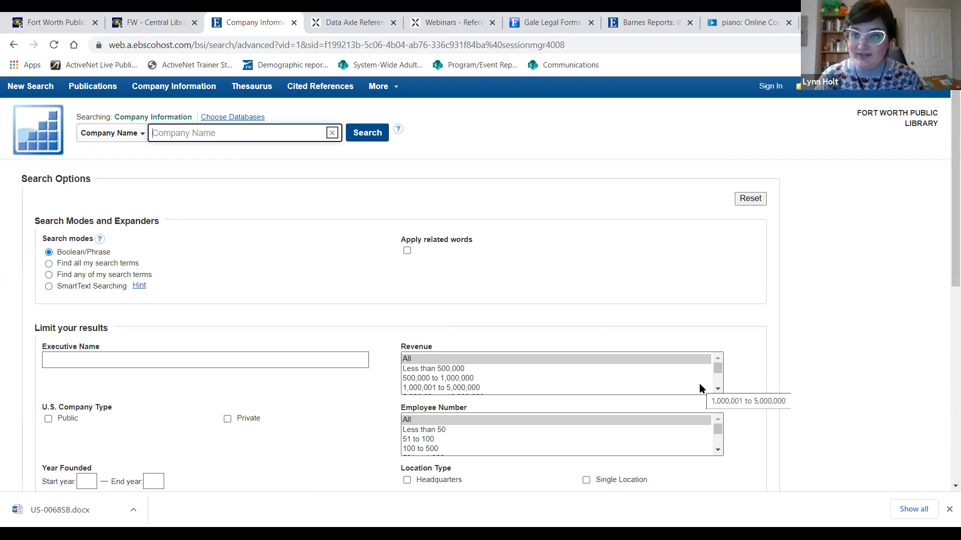
Step: Search the company information for "health food" by company name and rerun it as a Keyword Search
click(240, 133)
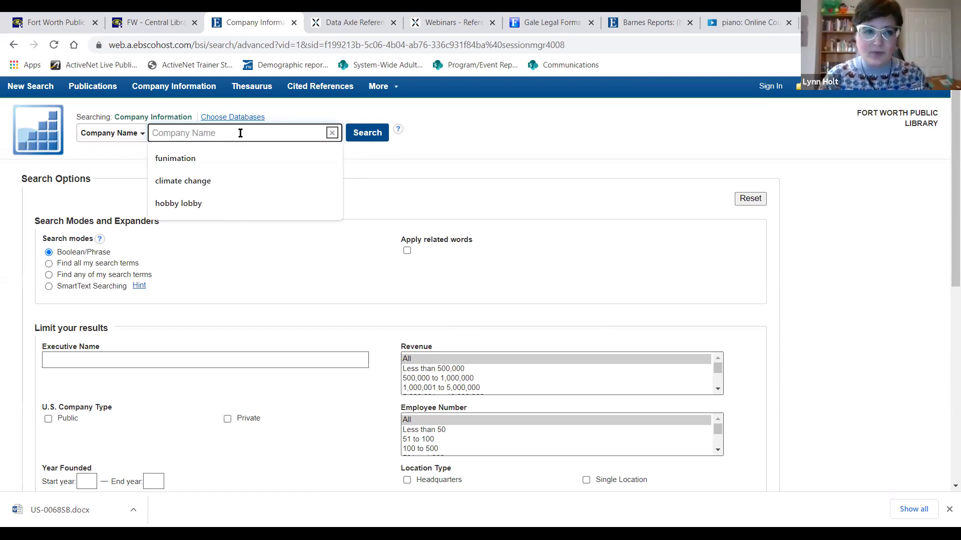
text(health food)
key(Return)
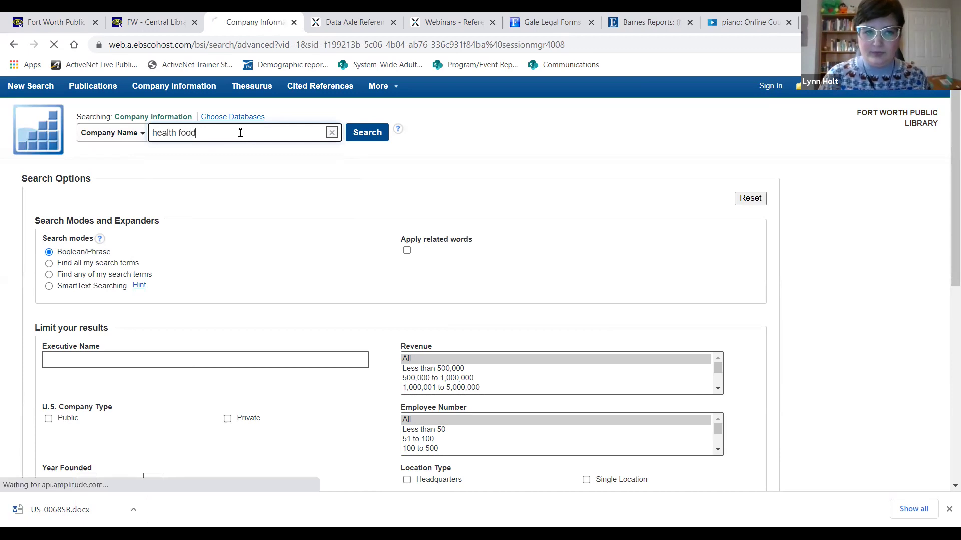
click(141, 140)
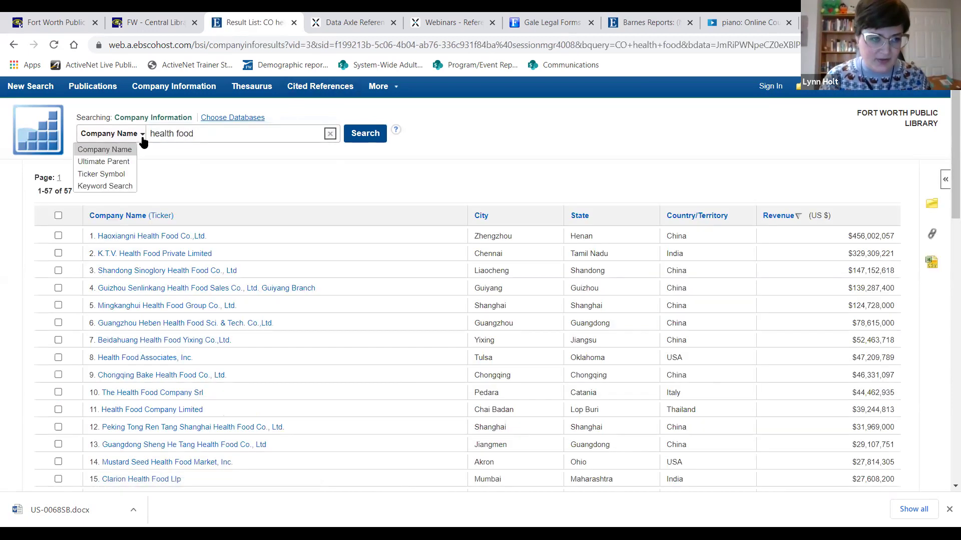
click(129, 187)
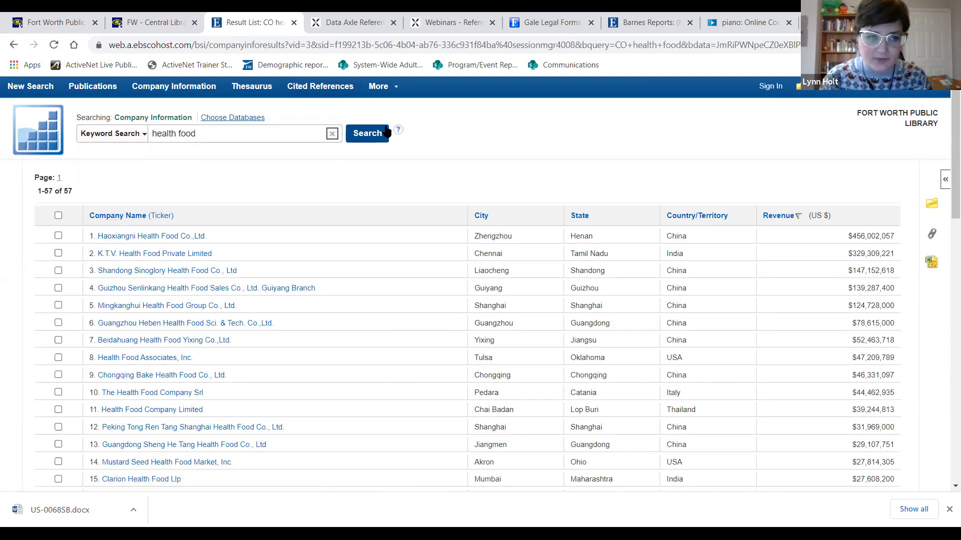
click(371, 135)
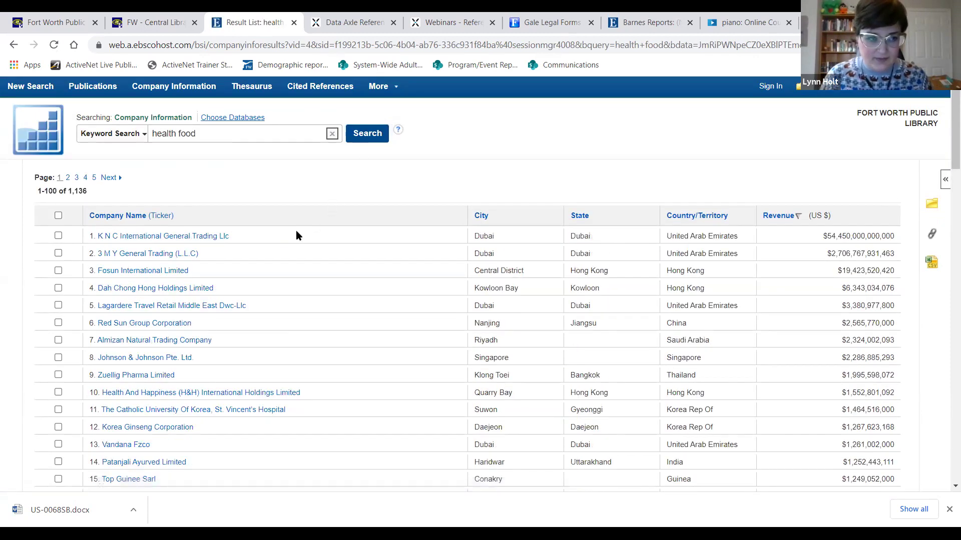
Step: Look over the keyword search results and view the Dah Chong Hong Holdings Limited record before returning to the list
scroll(296, 235, down, 1)
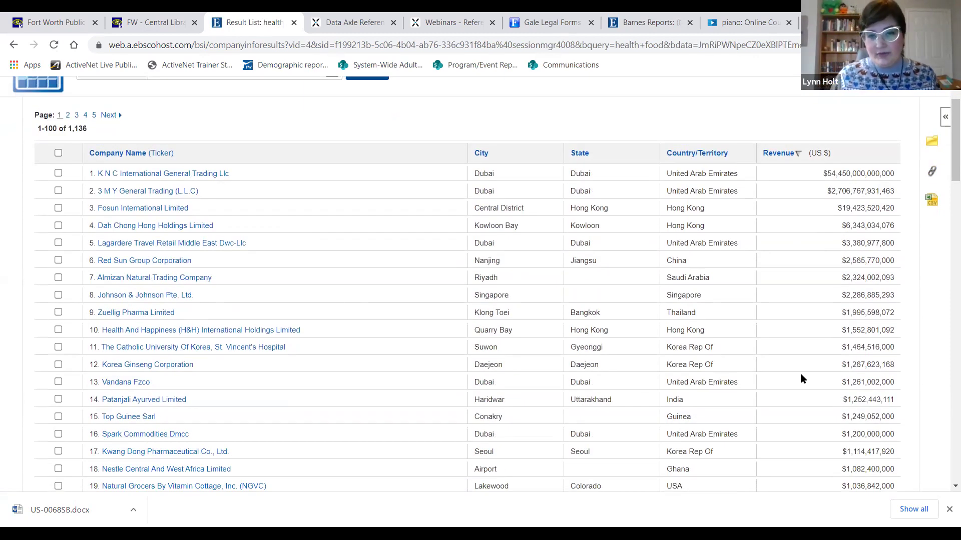
scroll(596, 209, up, 1)
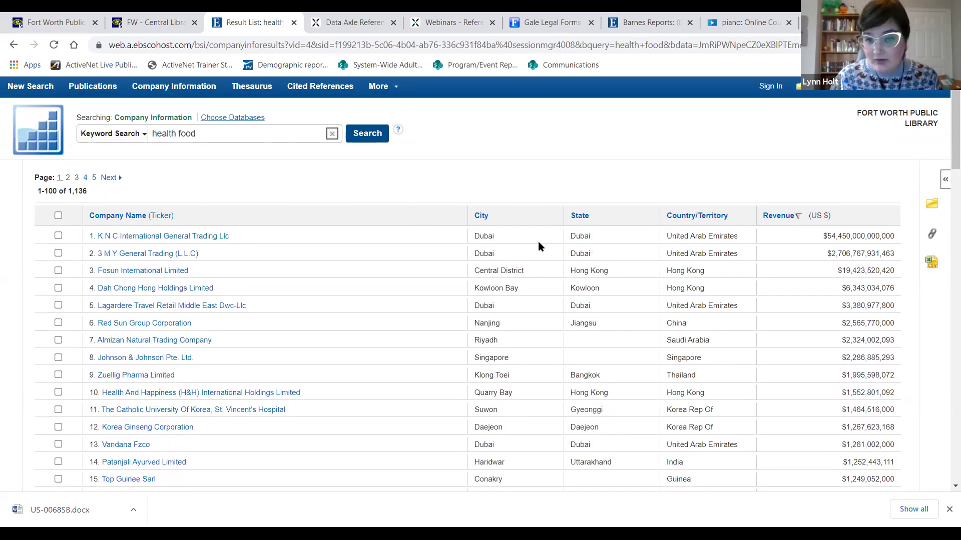
scroll(697, 246, down, 7)
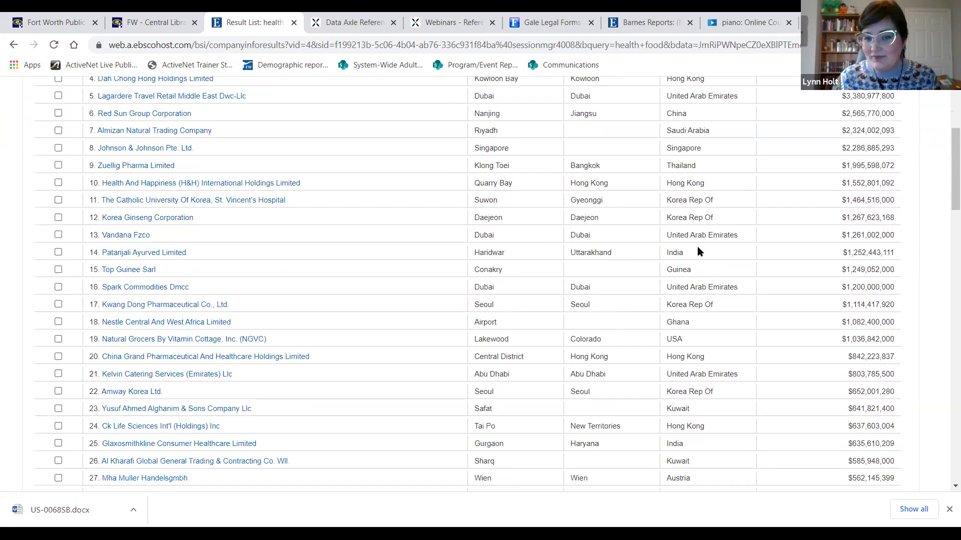
scroll(690, 252, down, 15)
scroll(665, 231, up, 18)
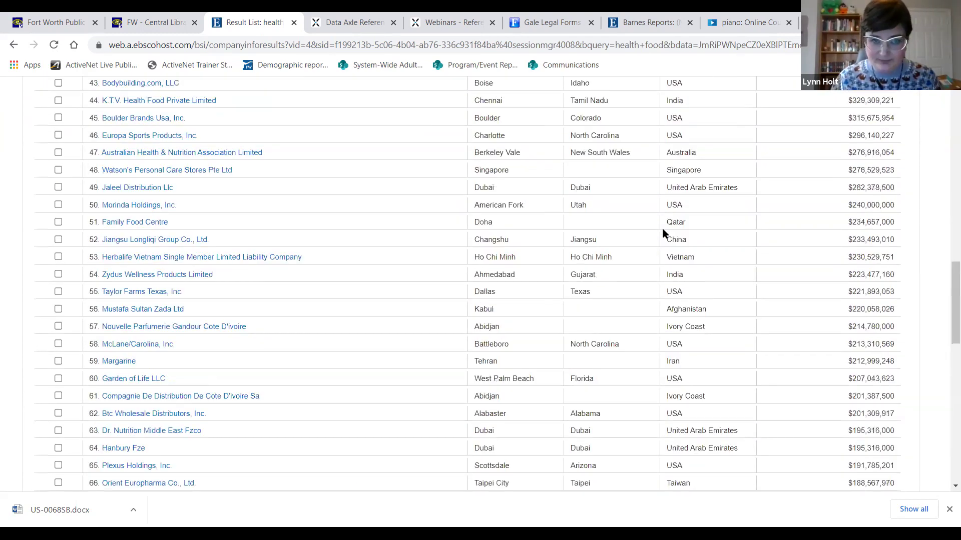
scroll(660, 215, up, 5)
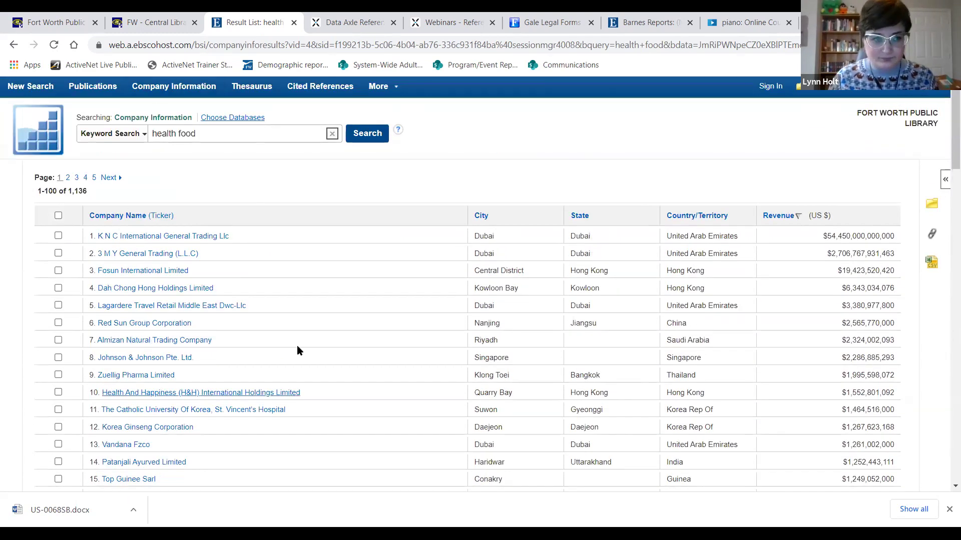
click(132, 295)
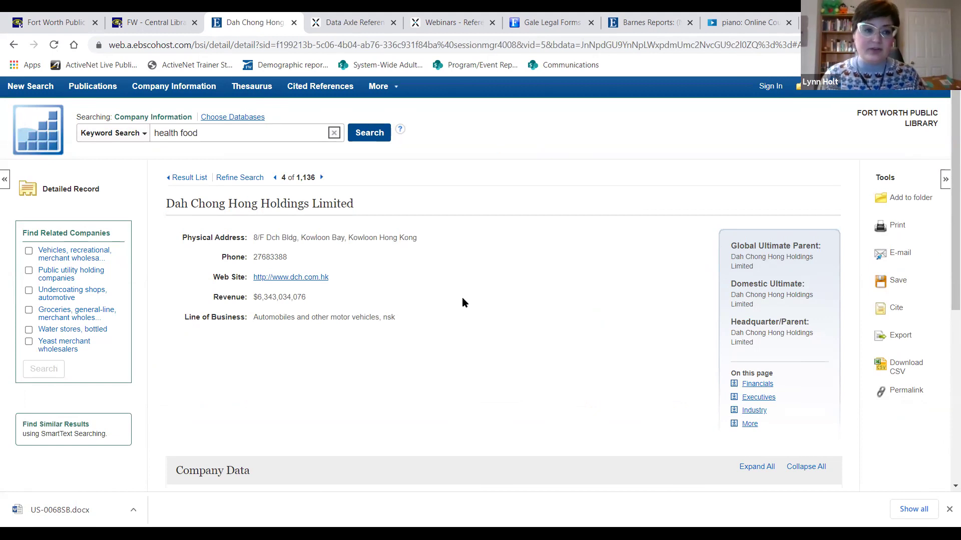
click(15, 46)
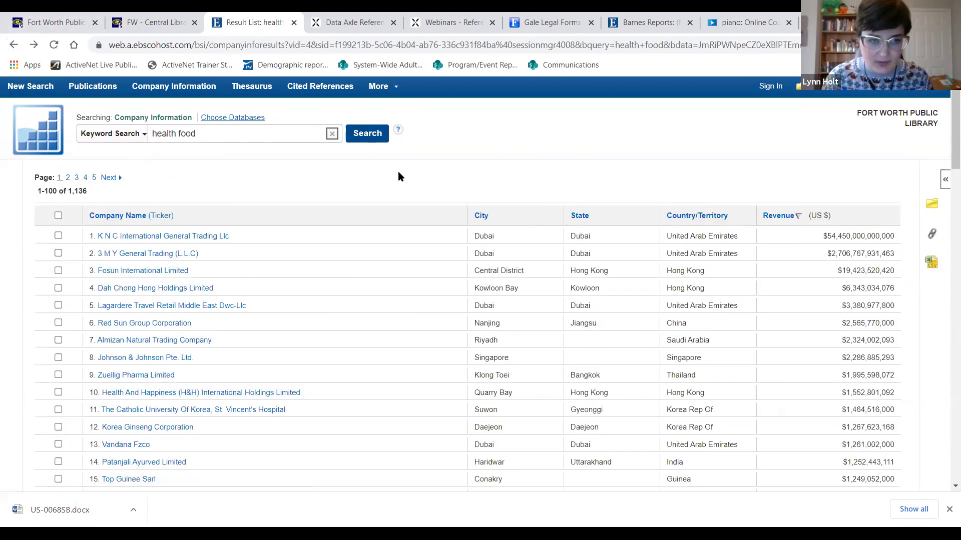
Step: Sort the company results by country/territory, browse the list, and return to a blank Company Information search
scroll(275, 279, down, 1)
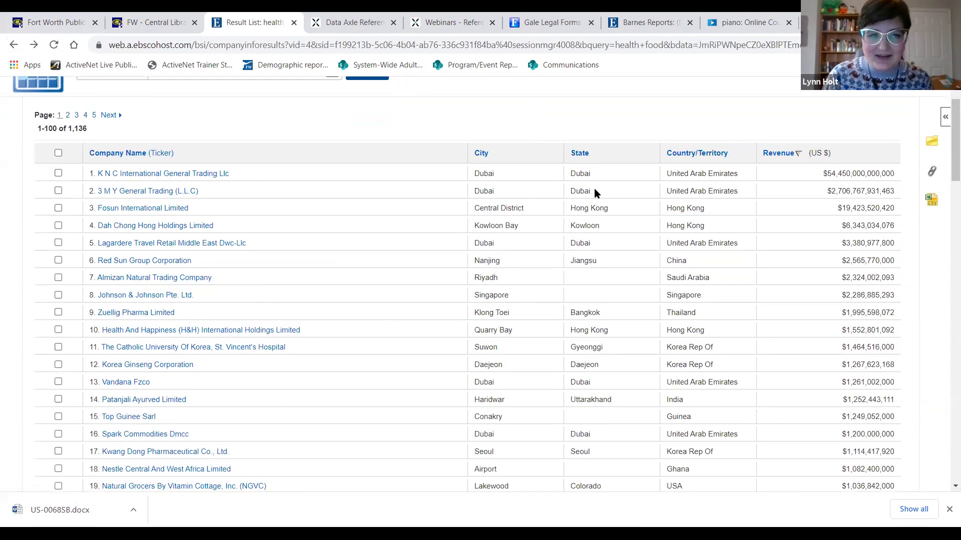
click(718, 155)
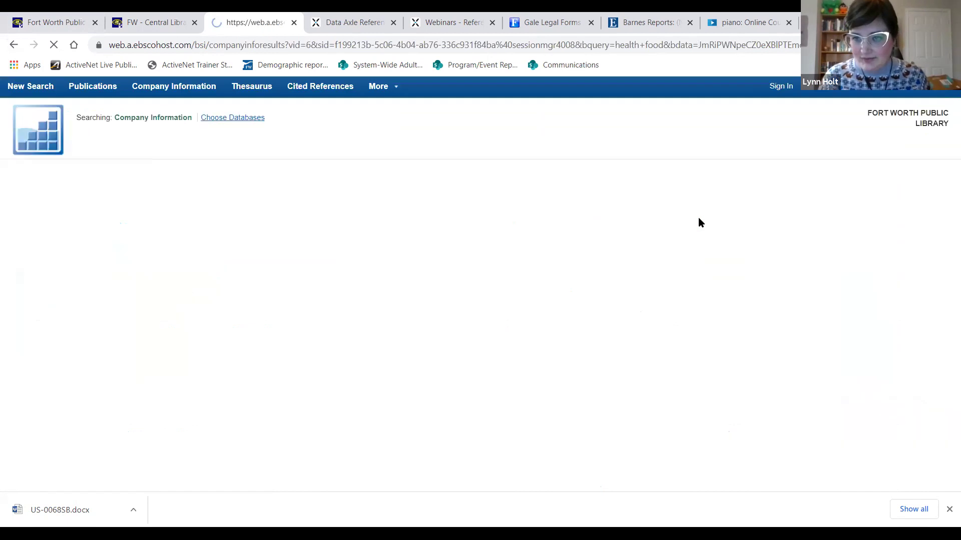
scroll(698, 240, down, 20)
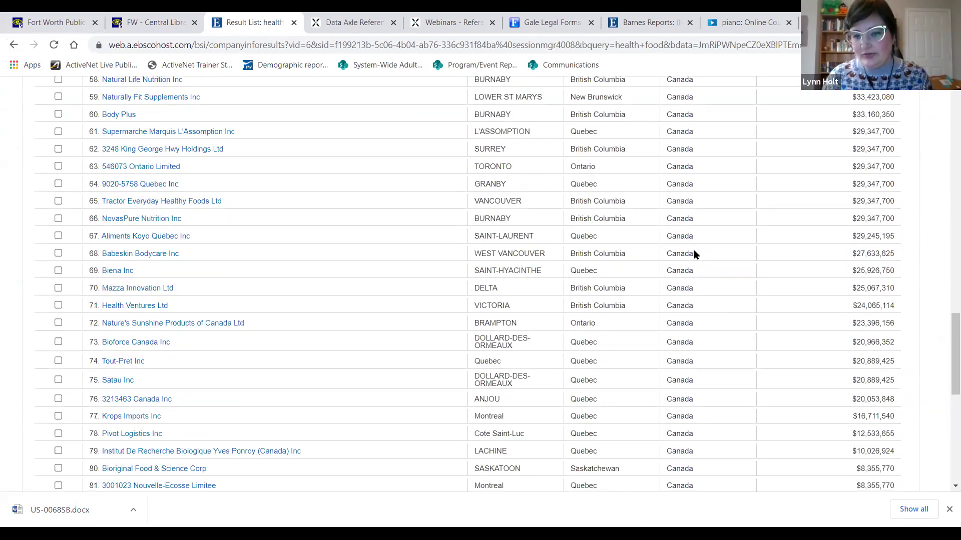
scroll(696, 270, down, 8)
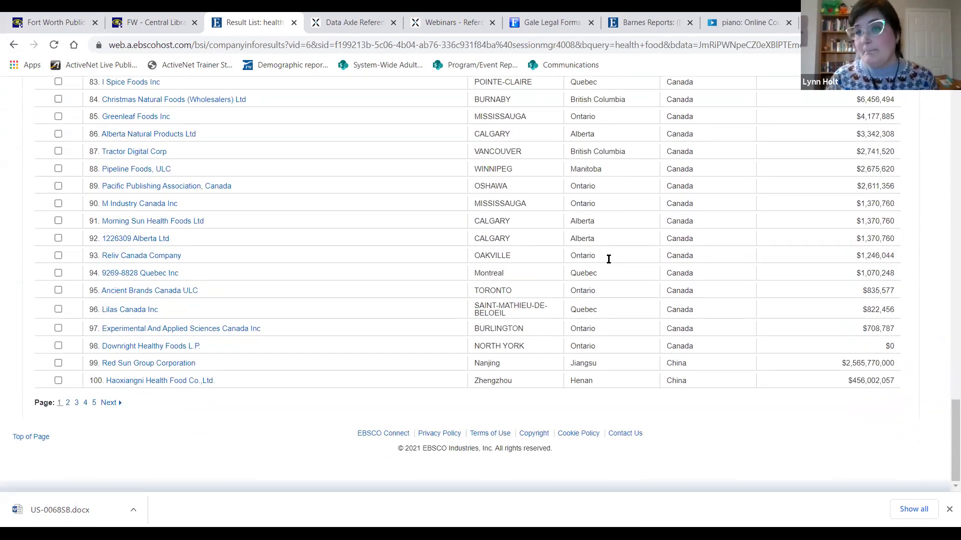
scroll(588, 187, up, 20)
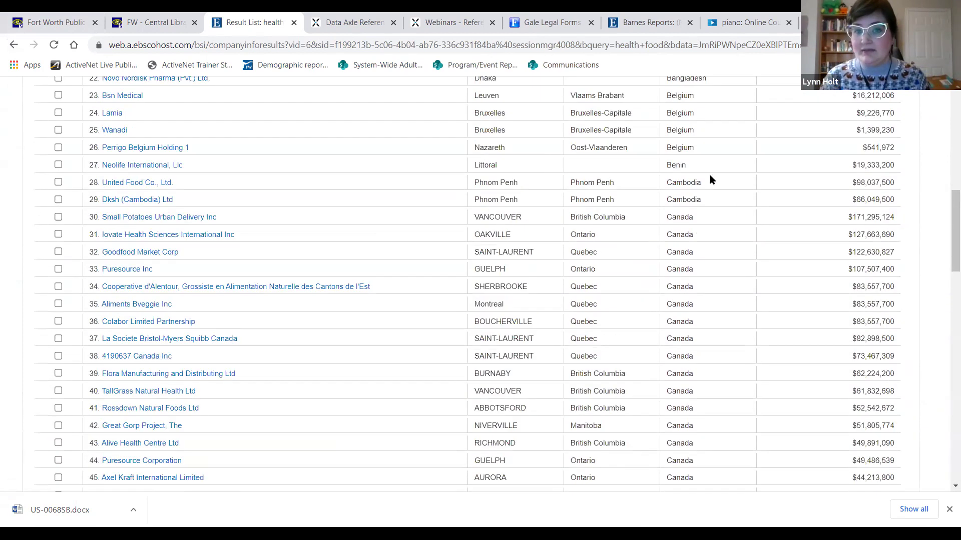
scroll(710, 176, up, 10)
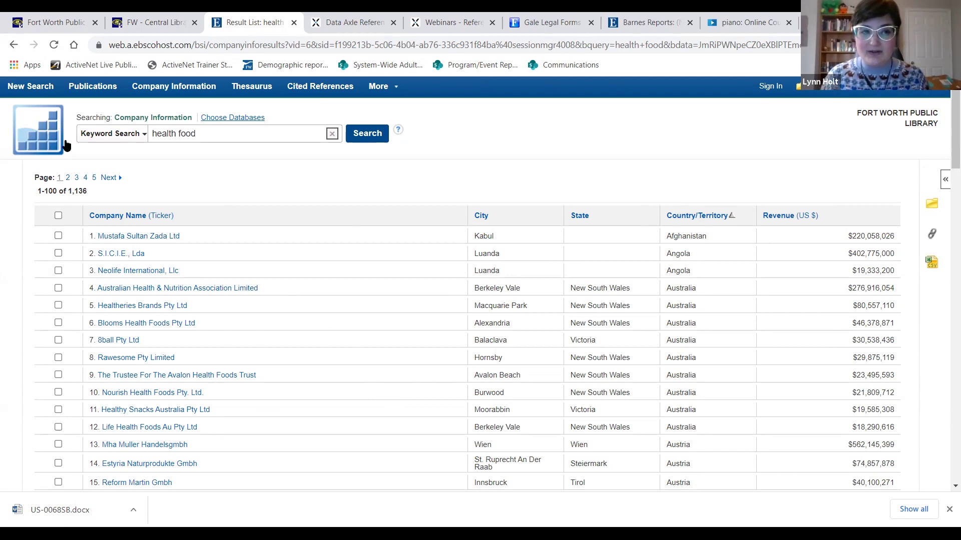
click(211, 89)
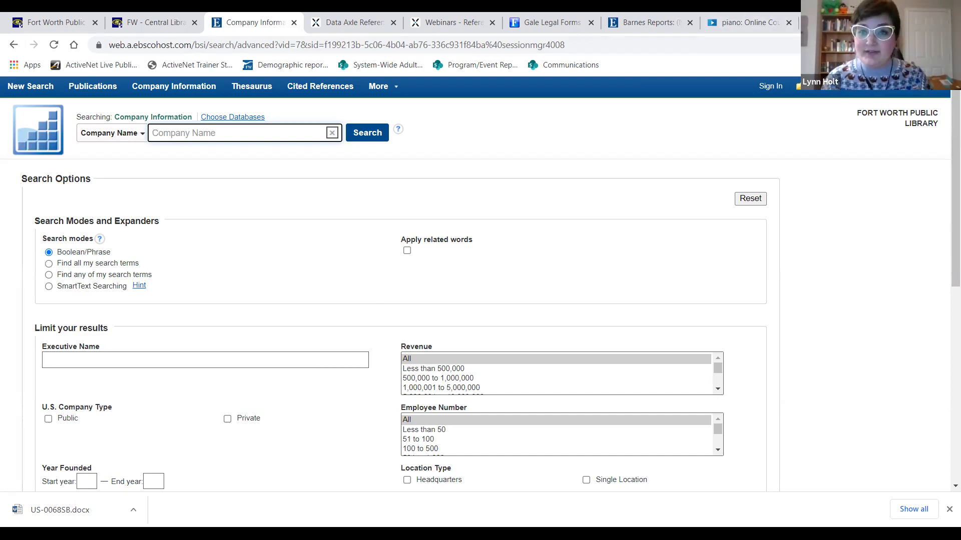
Step: Search Google for Pflugerville Public Library in a new browser tab and open the library's website
click(796, 24)
text(d)
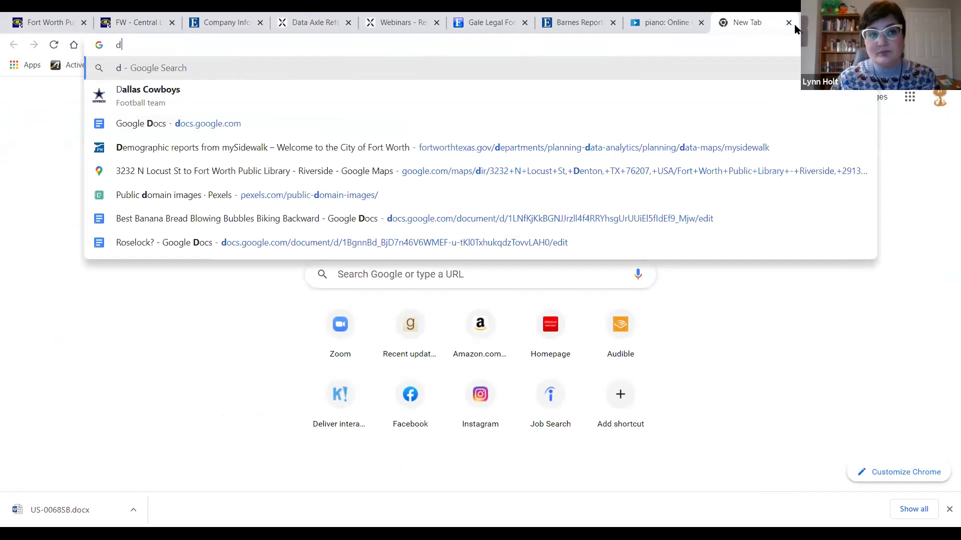
key(BackSpace)
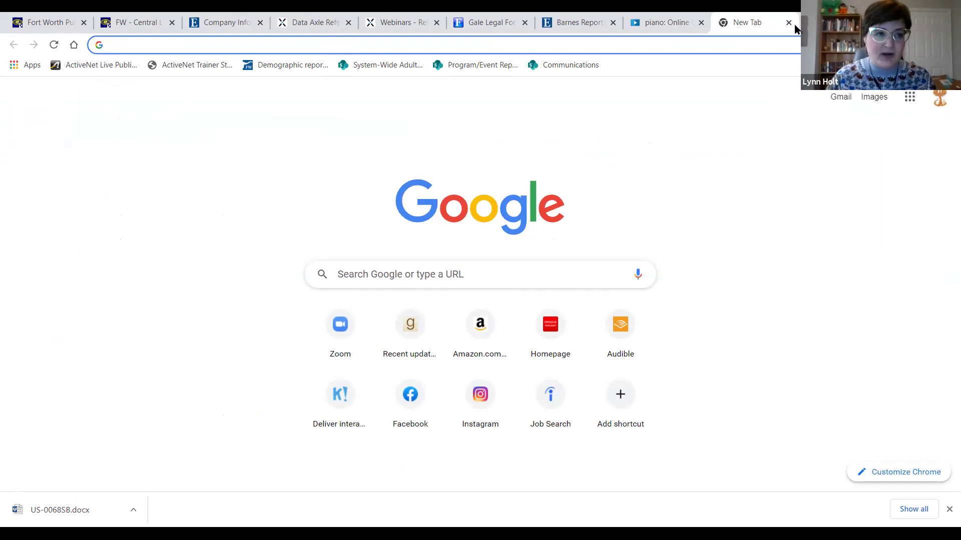
text(pflu)
key(Down)
key(Return)
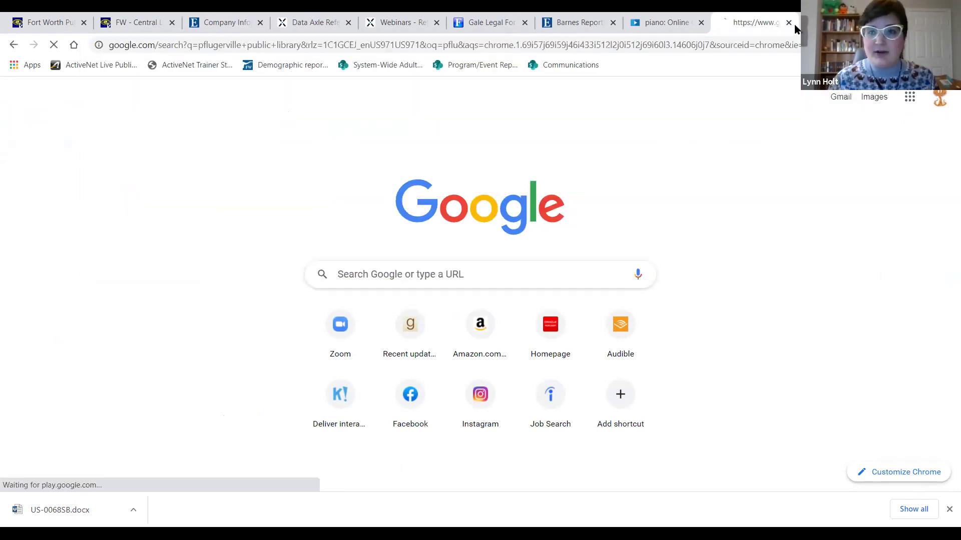
click(341, 212)
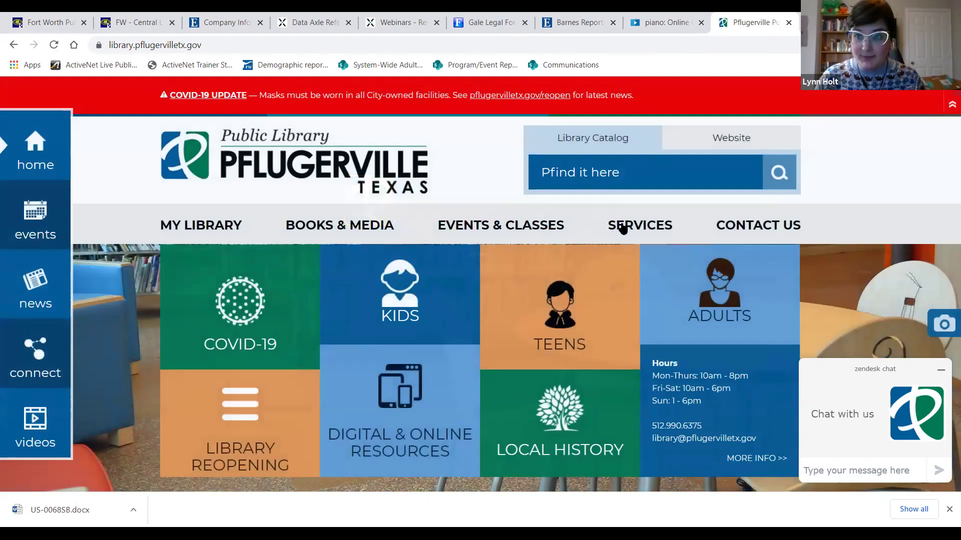
Step: Open the Pflugerville library's Digital & Online Resources page and look over the electronic resources it offers
mouse_move(621, 226)
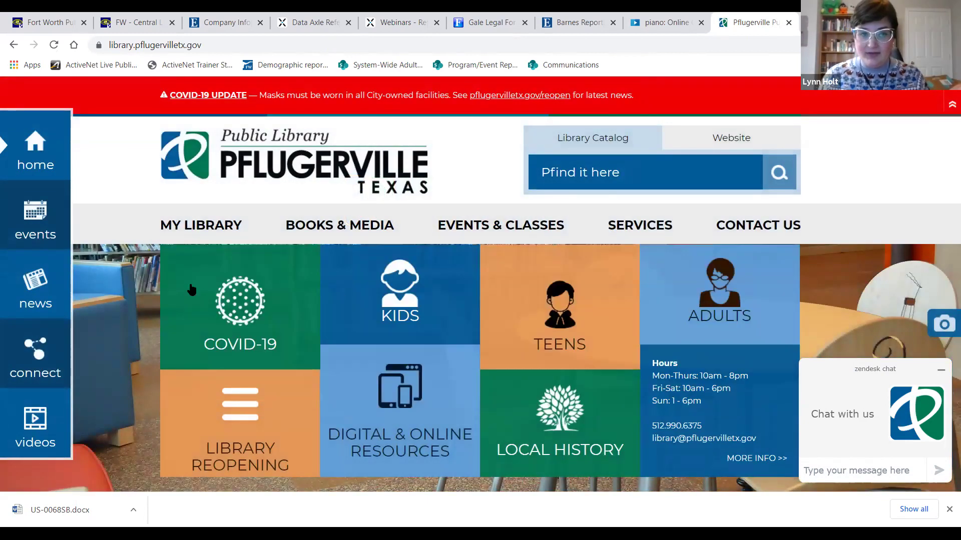
scroll(169, 276, down, 1)
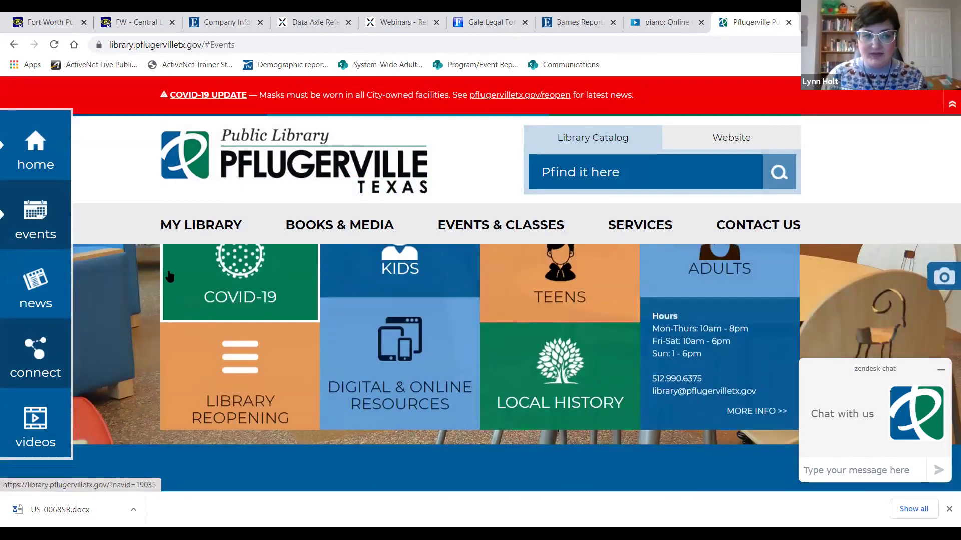
scroll(160, 296, up, 1)
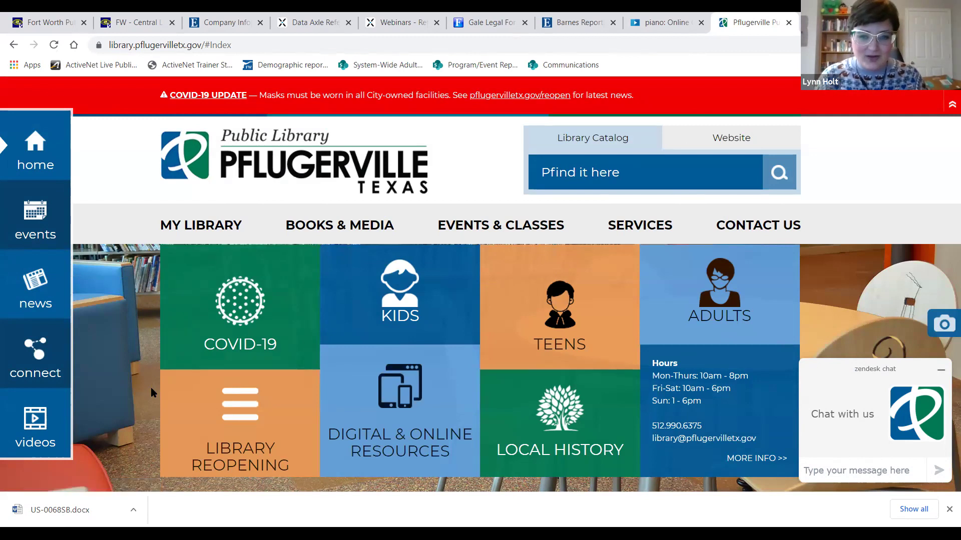
click(391, 414)
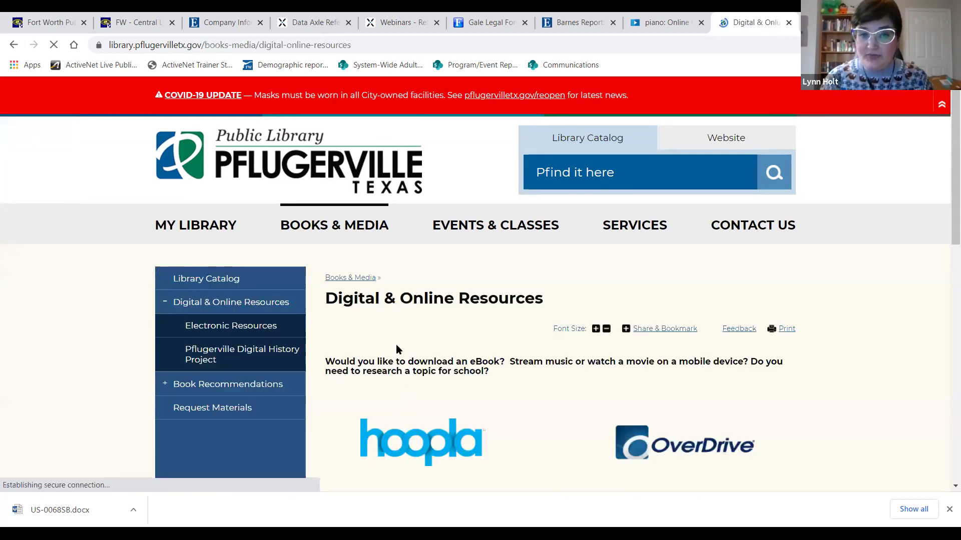
scroll(27, 270, down, 7)
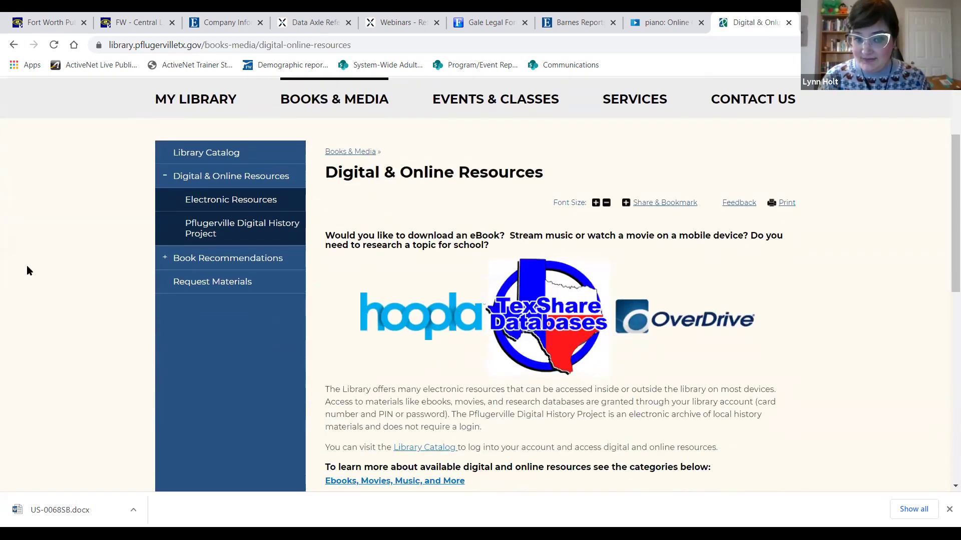
scroll(26, 265, up, 8)
scroll(26, 266, down, 4)
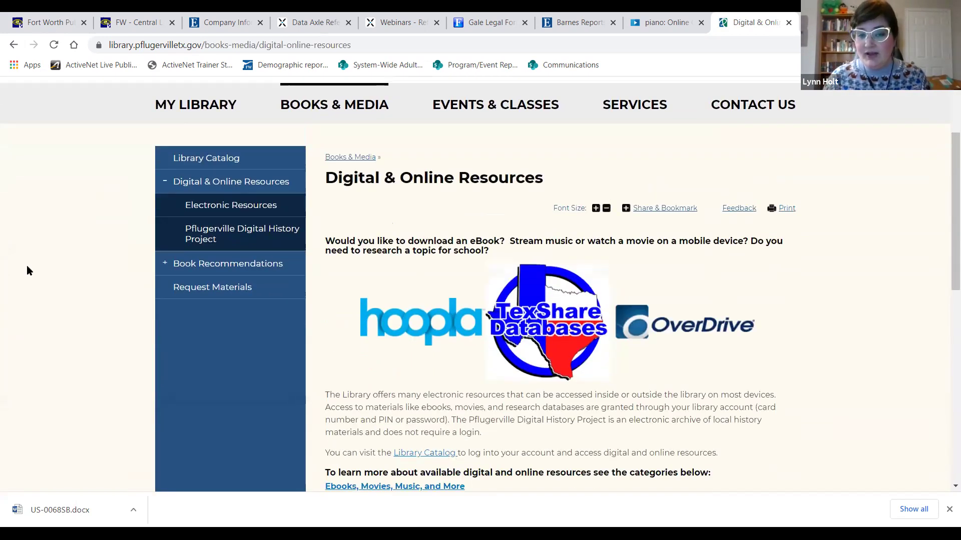
scroll(410, 207, up, 3)
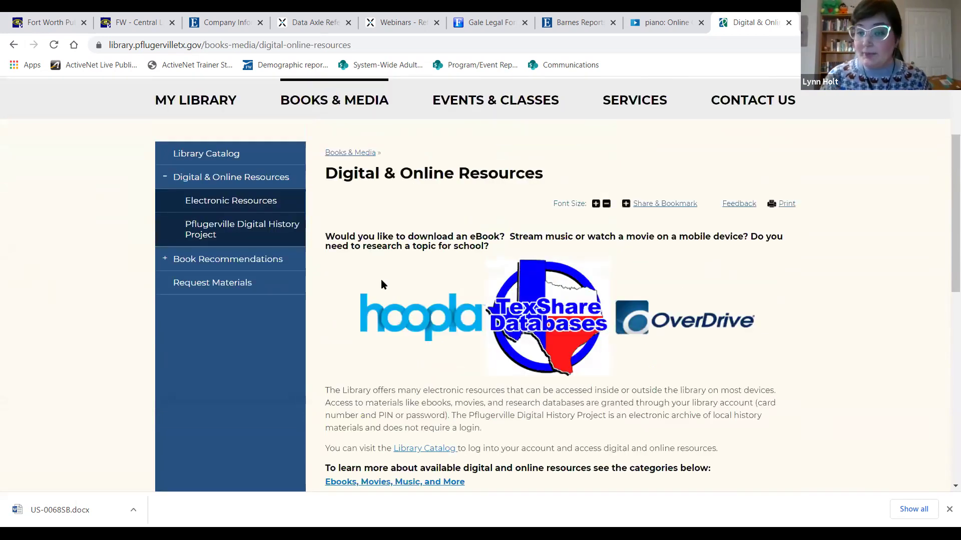